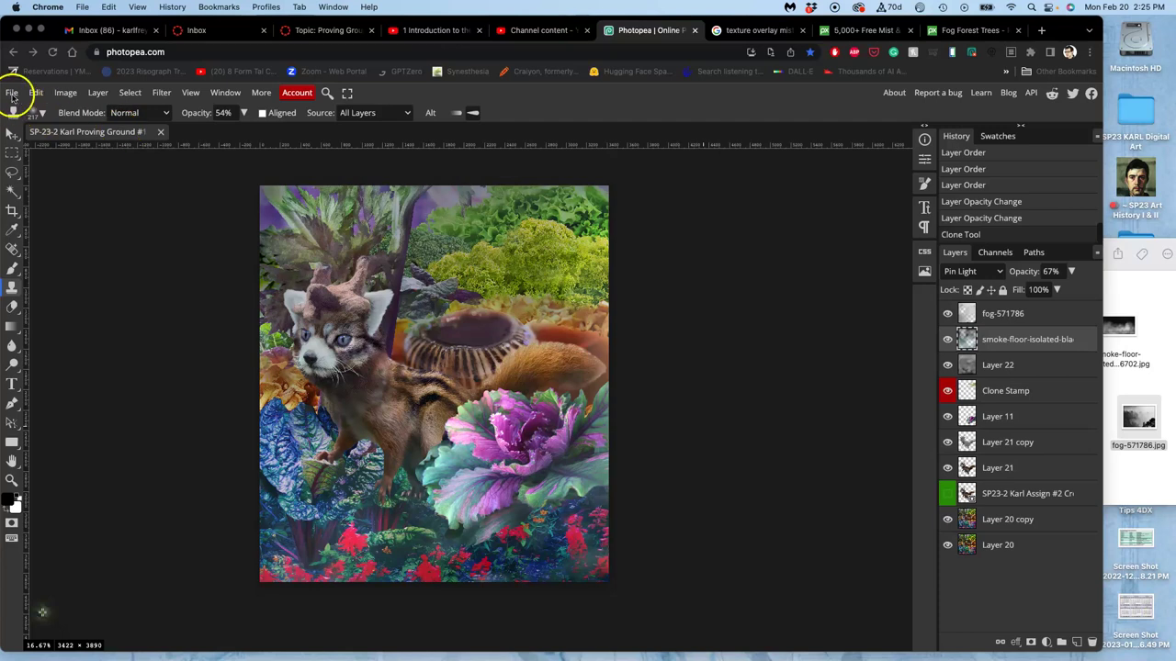
Try saving the PSD to storage, dismiss that window, and return to File > Save More.
click(11, 94)
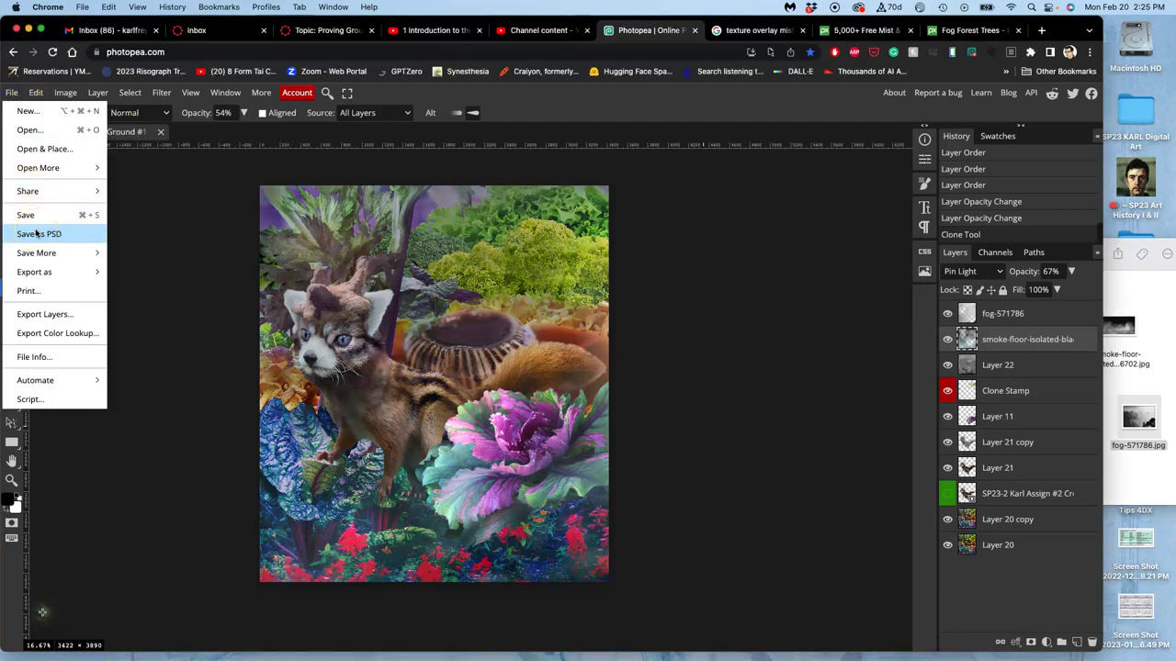
mouse_move(41, 253)
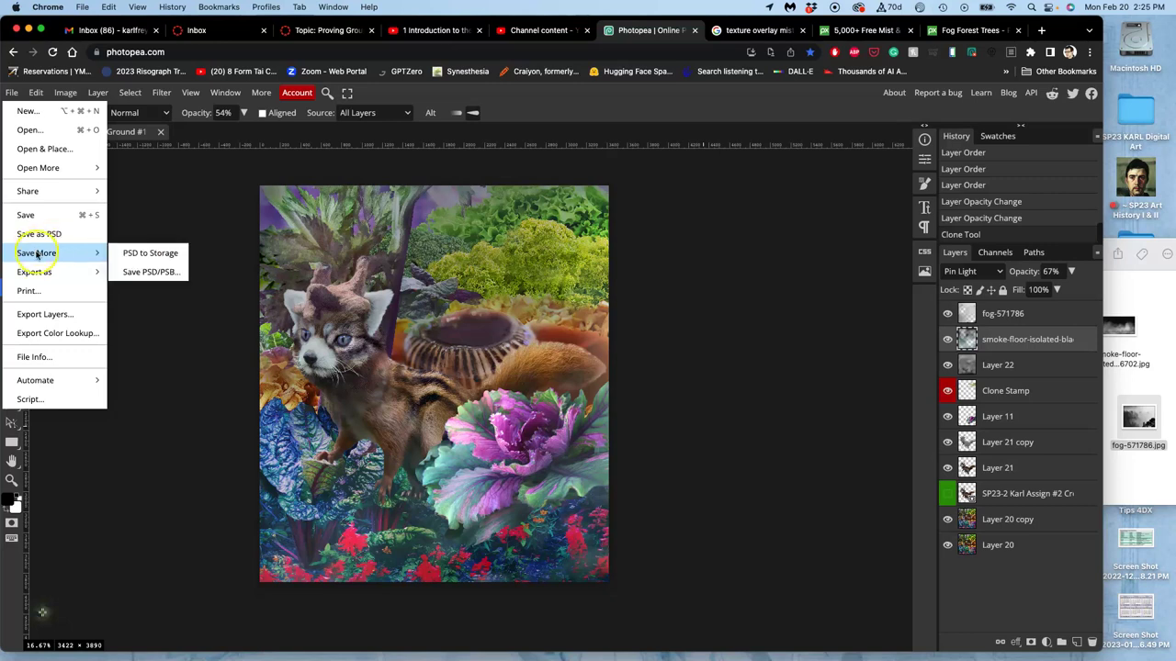
click(135, 255)
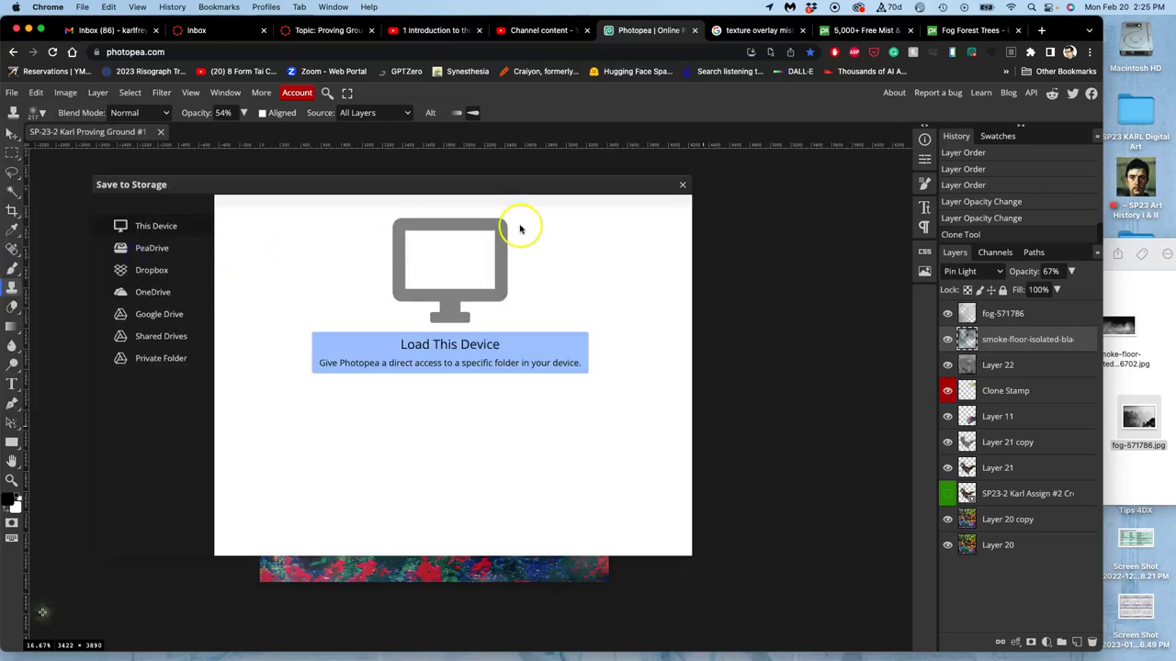
click(683, 184)
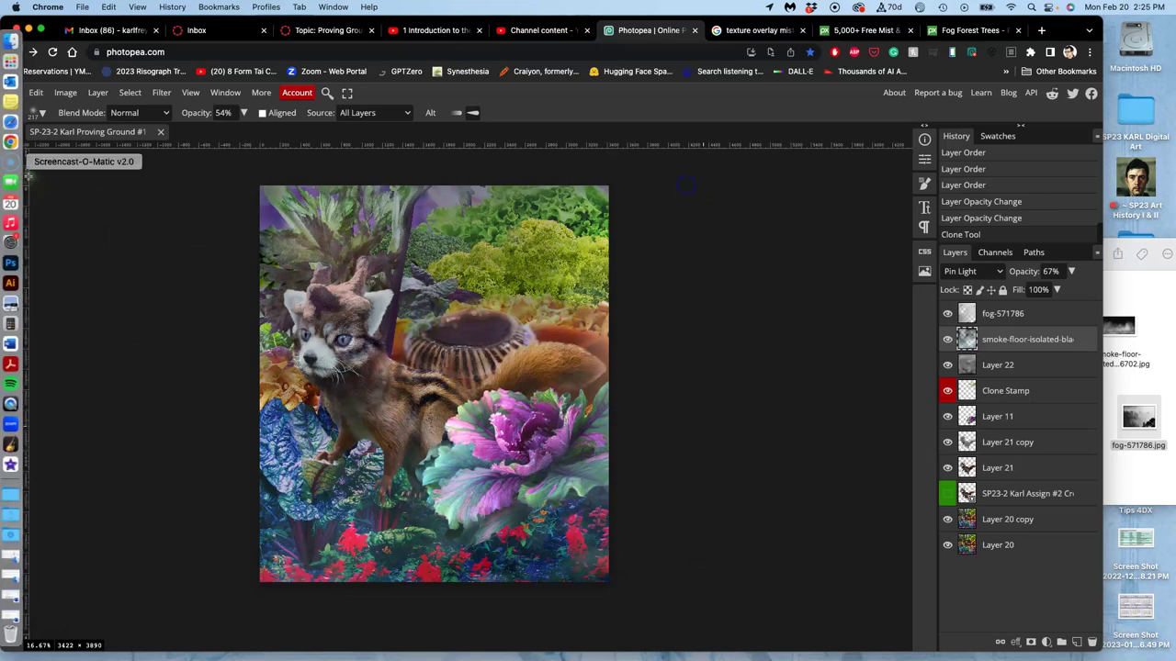
click(12, 93)
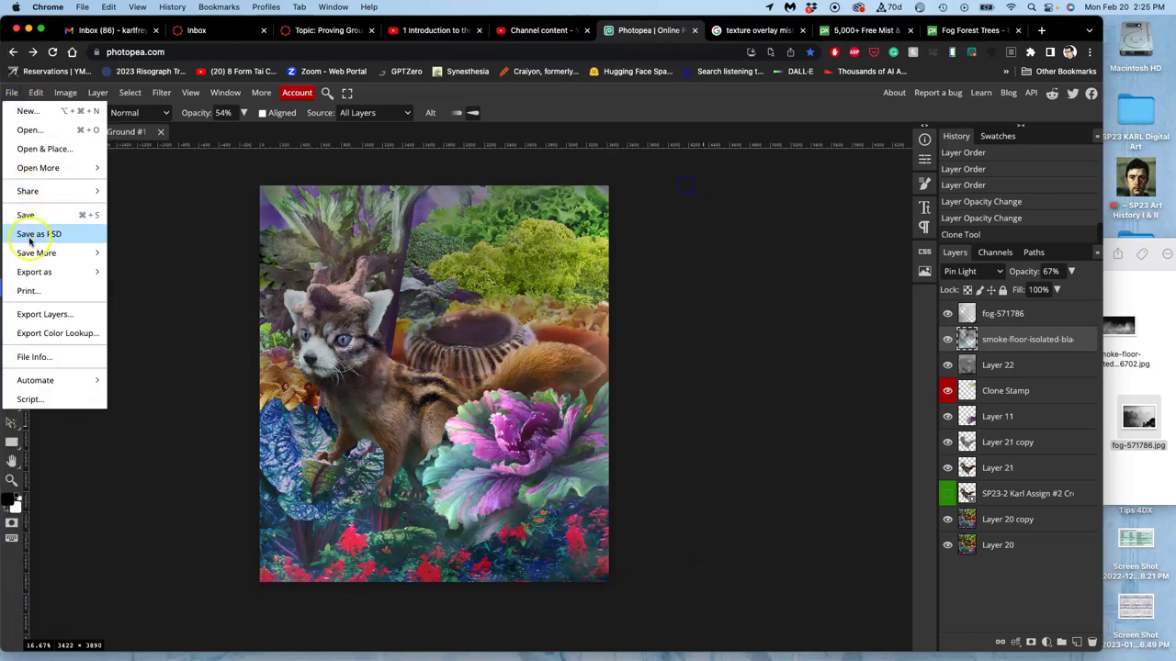
mouse_move(37, 253)
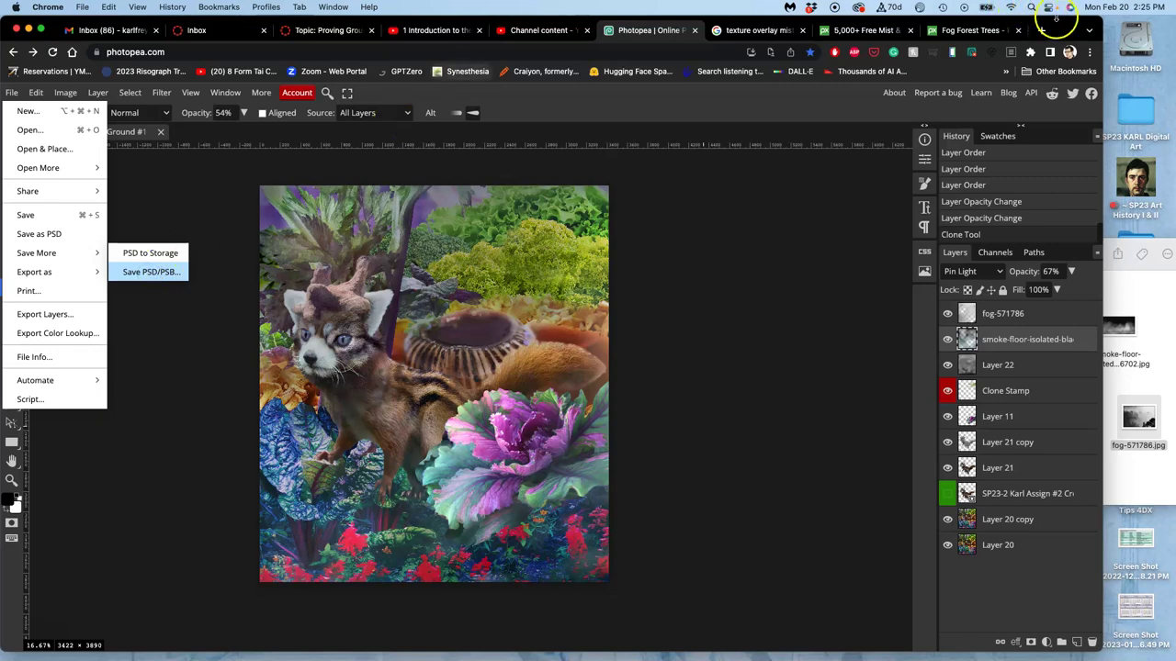
Shrink the Chrome window to reveal the desktop and let the unresponsive page keep running.
drag(1070, 20, 1104, 42)
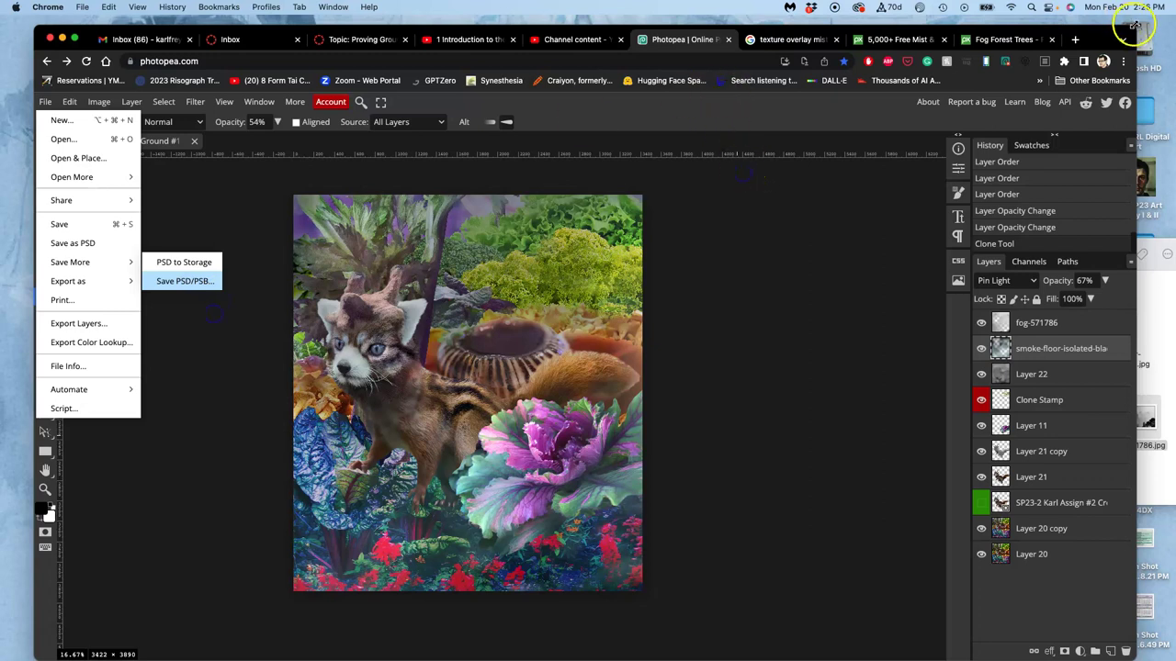
drag(1136, 26, 1091, 72)
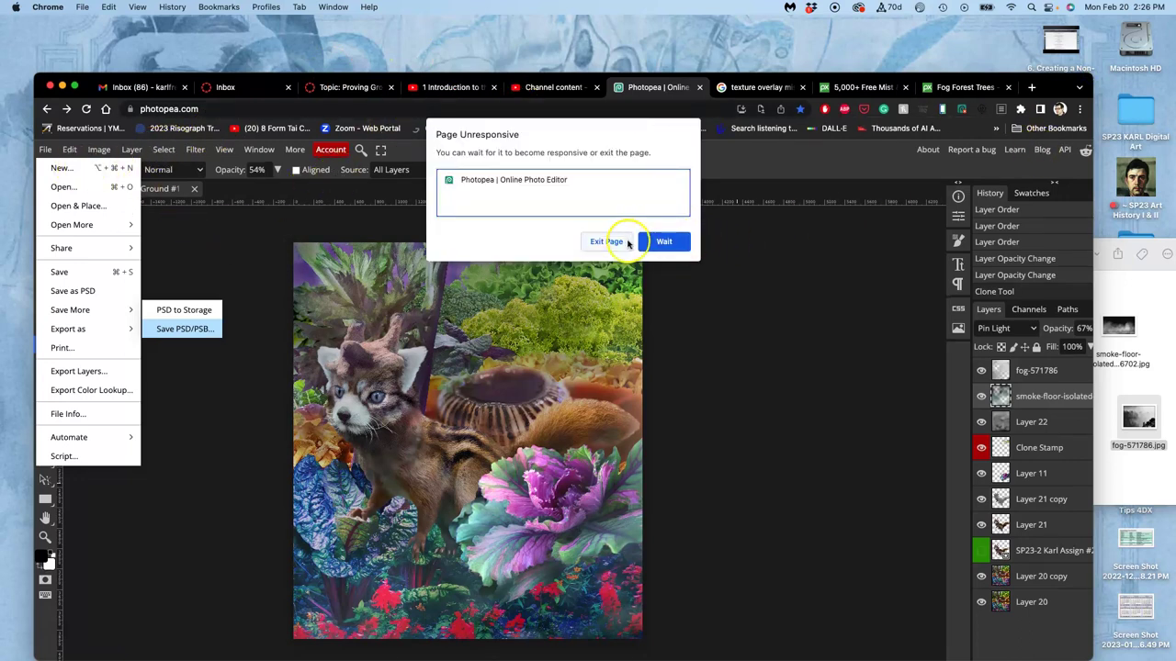
click(654, 242)
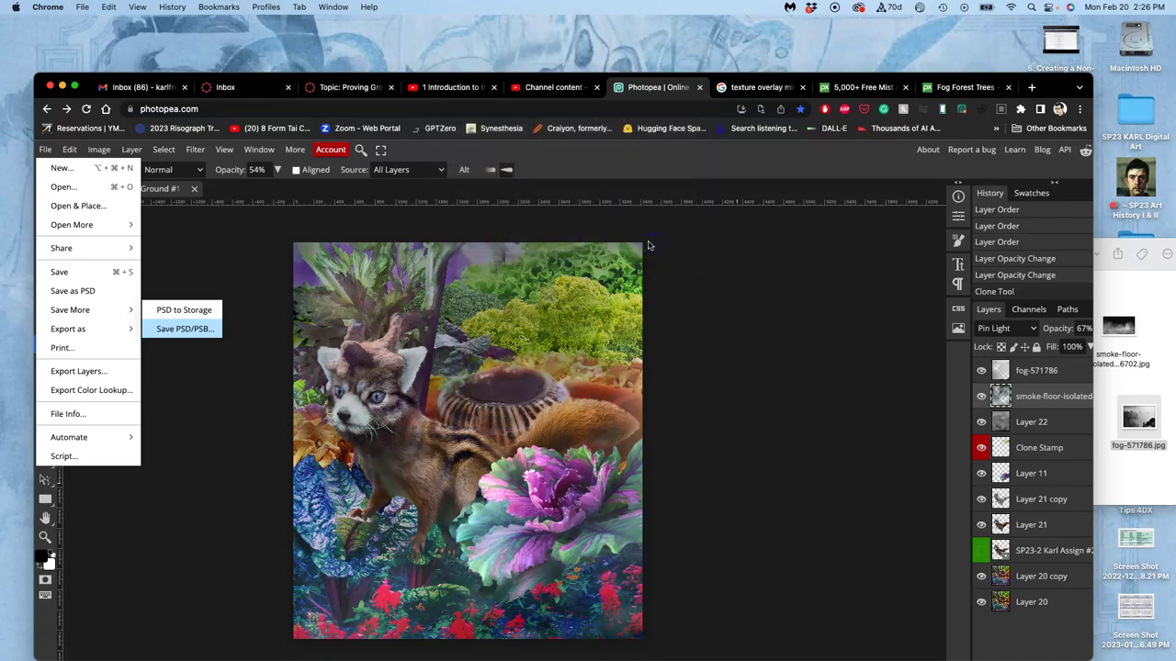
click(79, 330)
Load photopea.com in a new Chrome tab.
click(1153, 342)
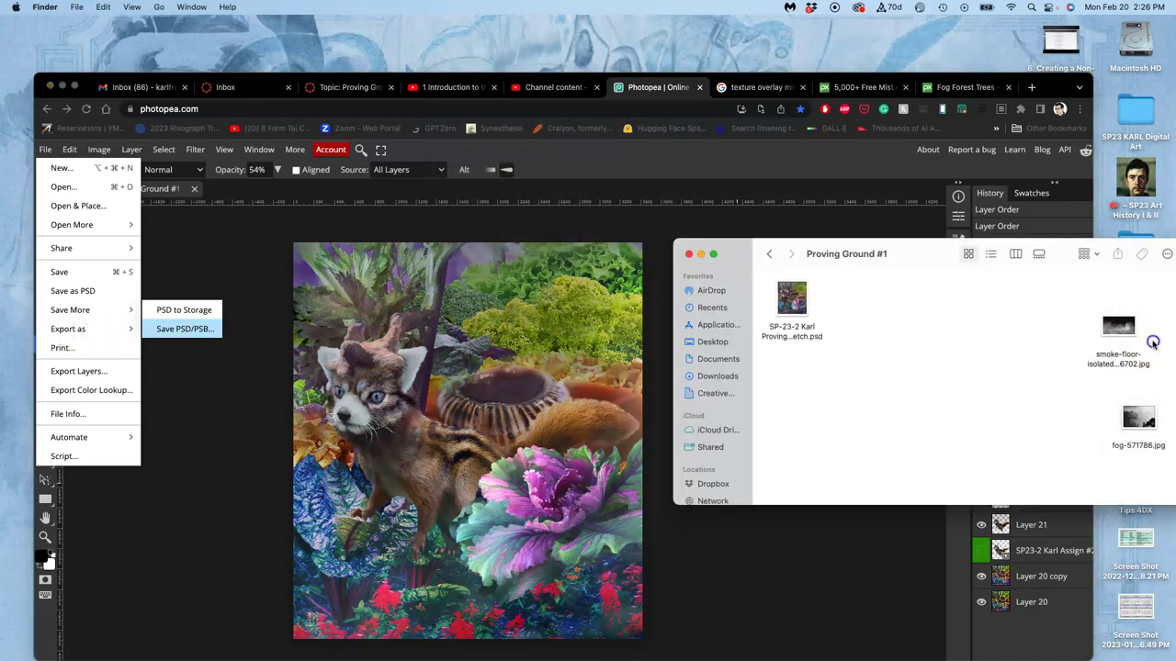
click(907, 345)
click(1032, 87)
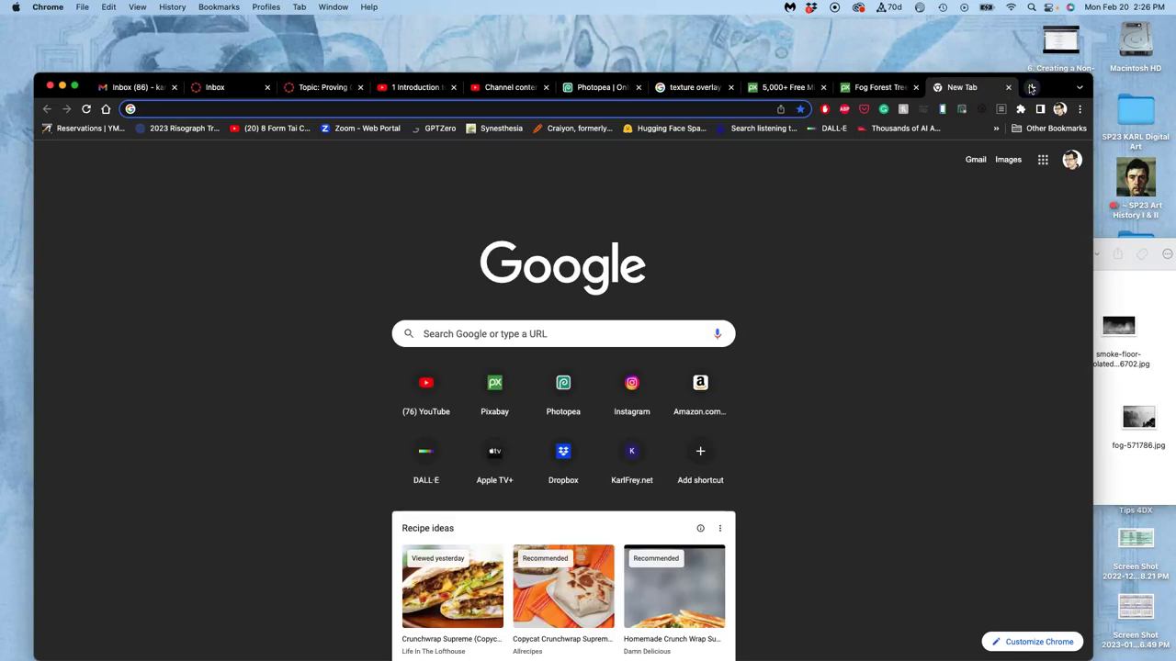
text(photopea)
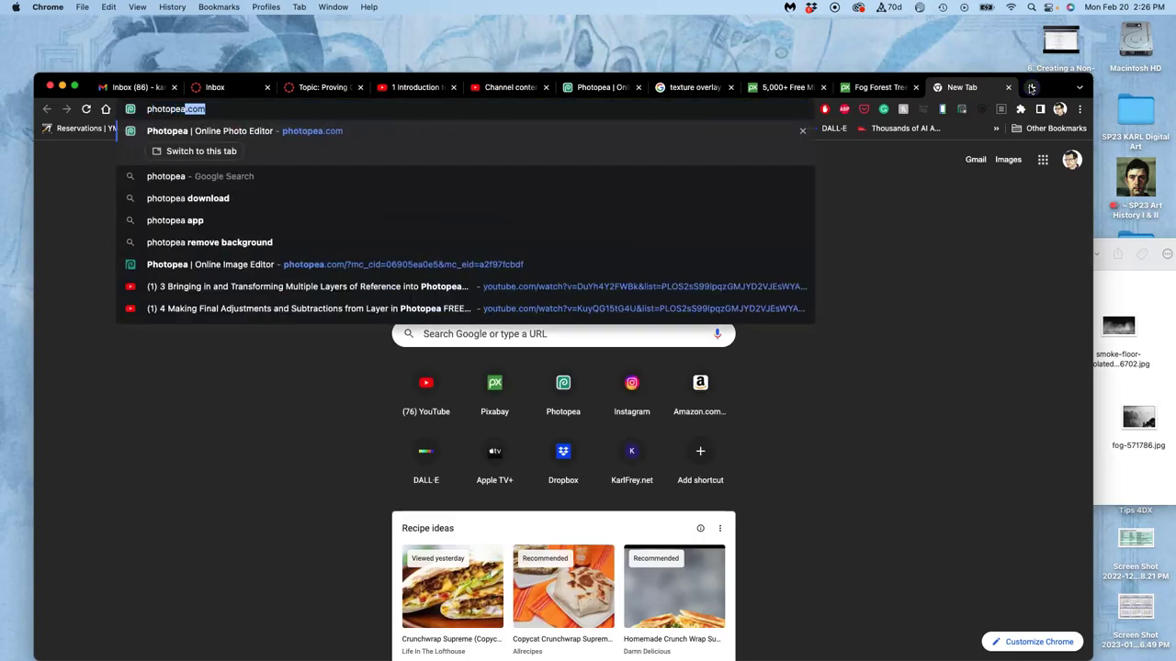
key(Return)
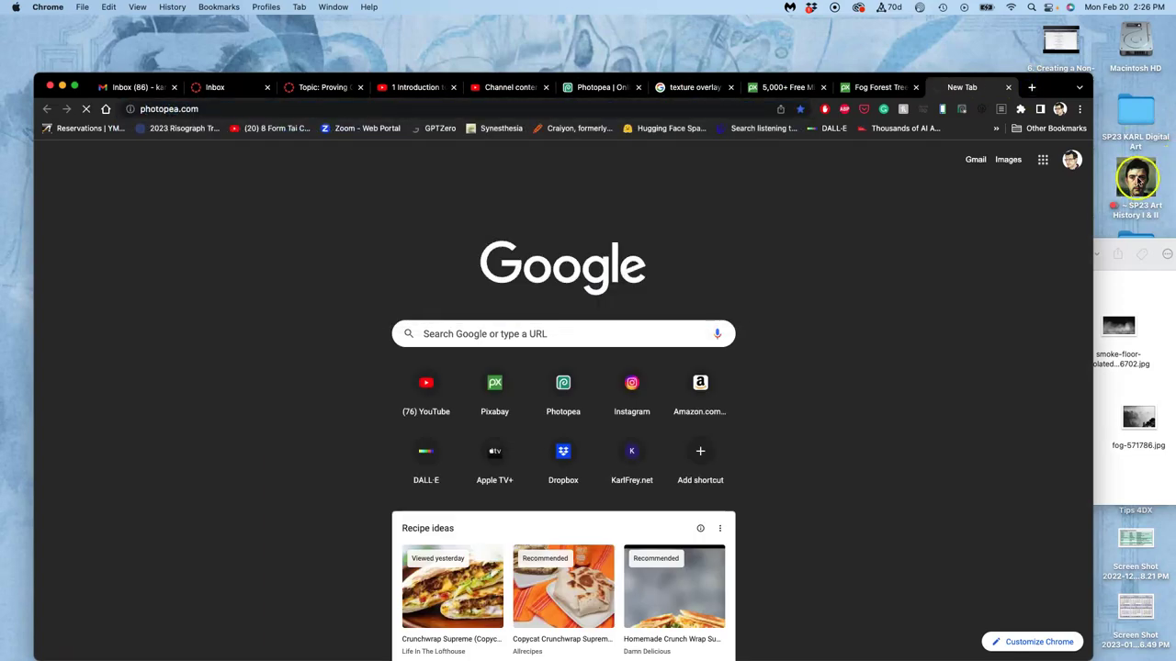
click(260, 108)
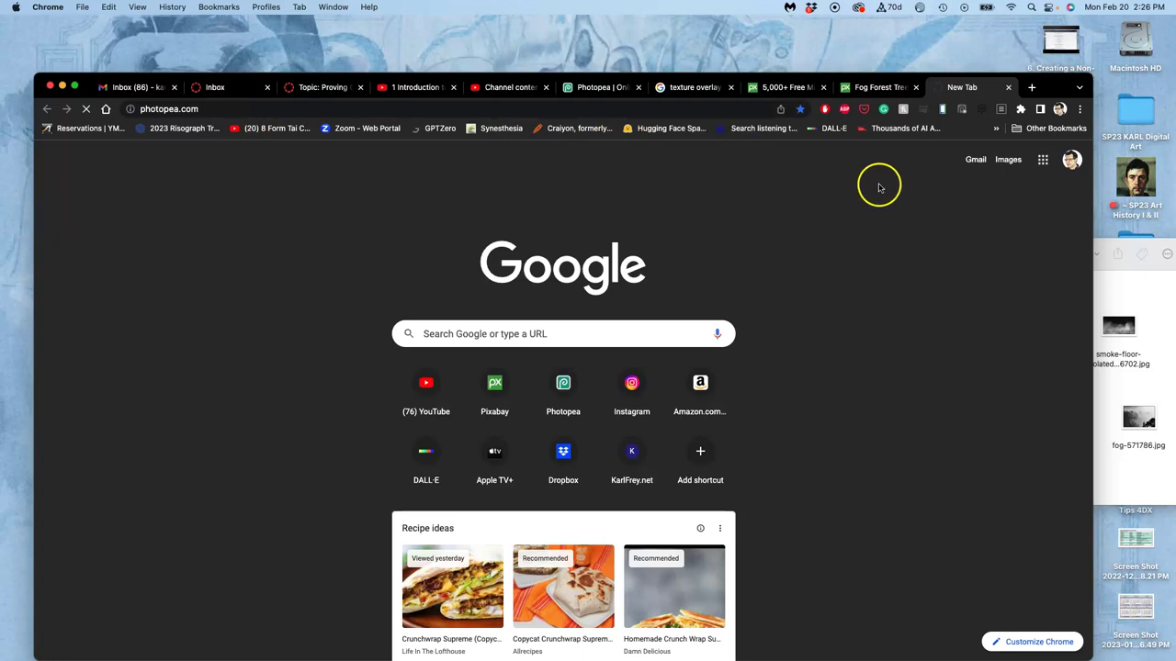
drag(1047, 84, 1043, 59)
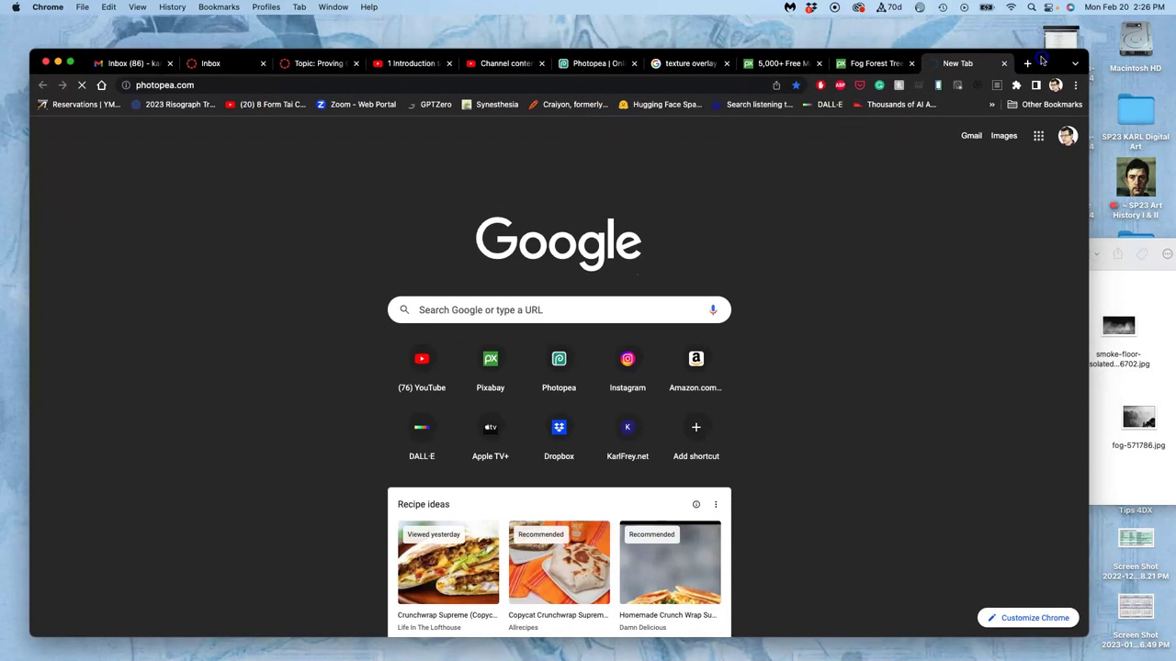
Close the fog, free images, texture, Channel, introduction and New Tab tabs, returning to Photopea.
click(911, 64)
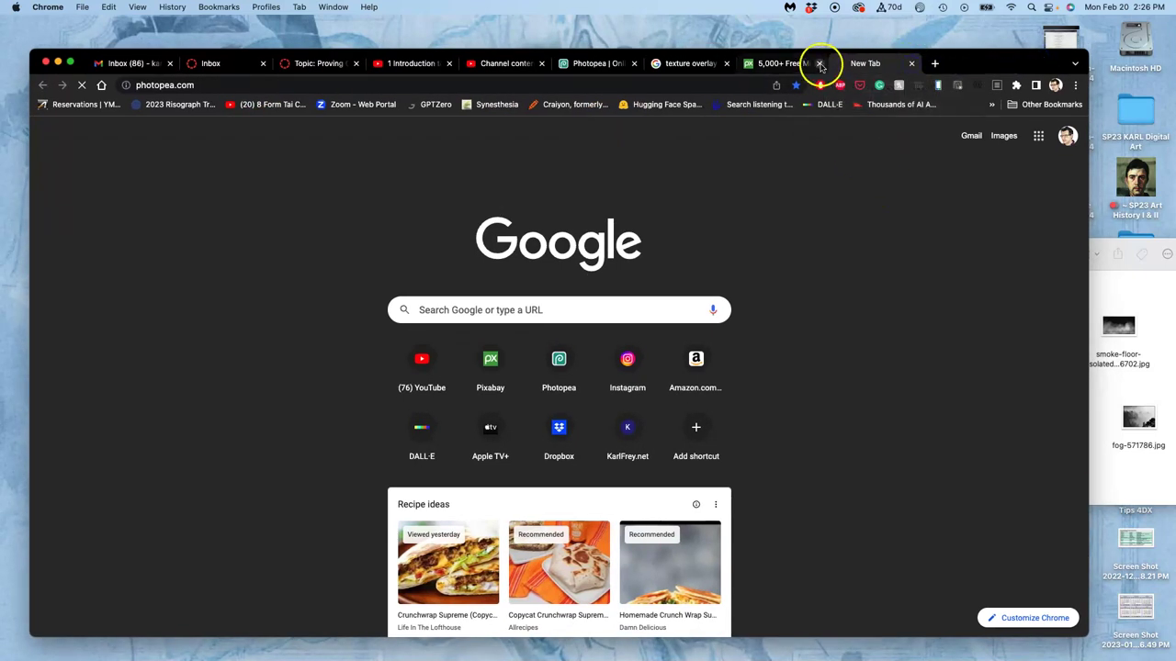
click(820, 63)
click(726, 63)
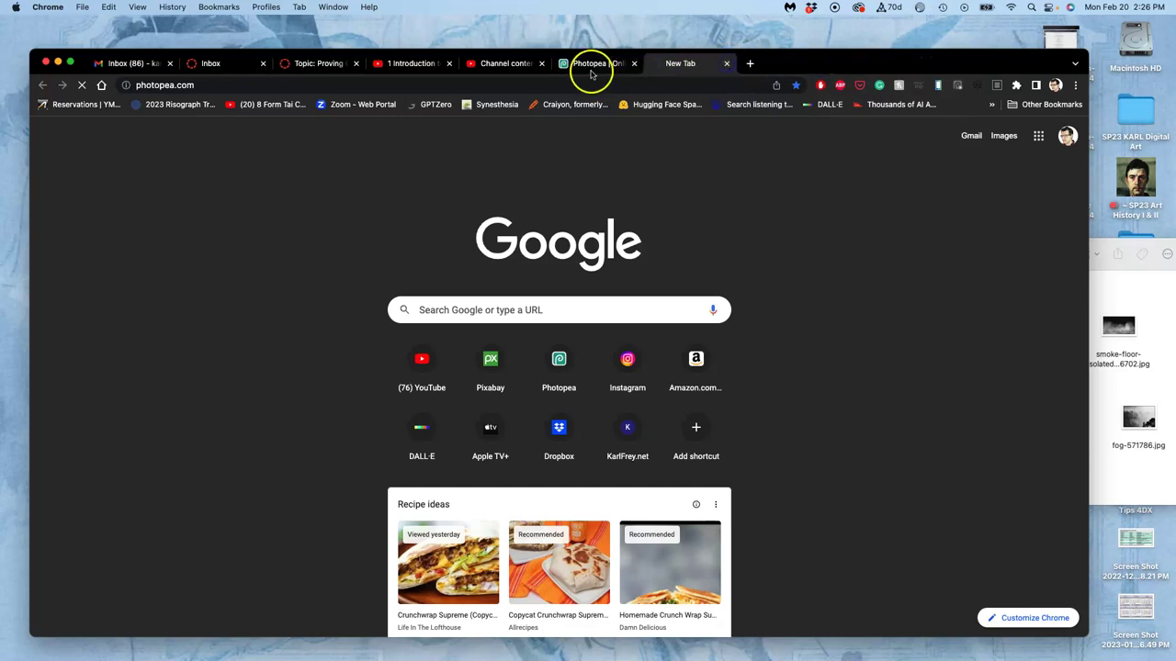
click(541, 64)
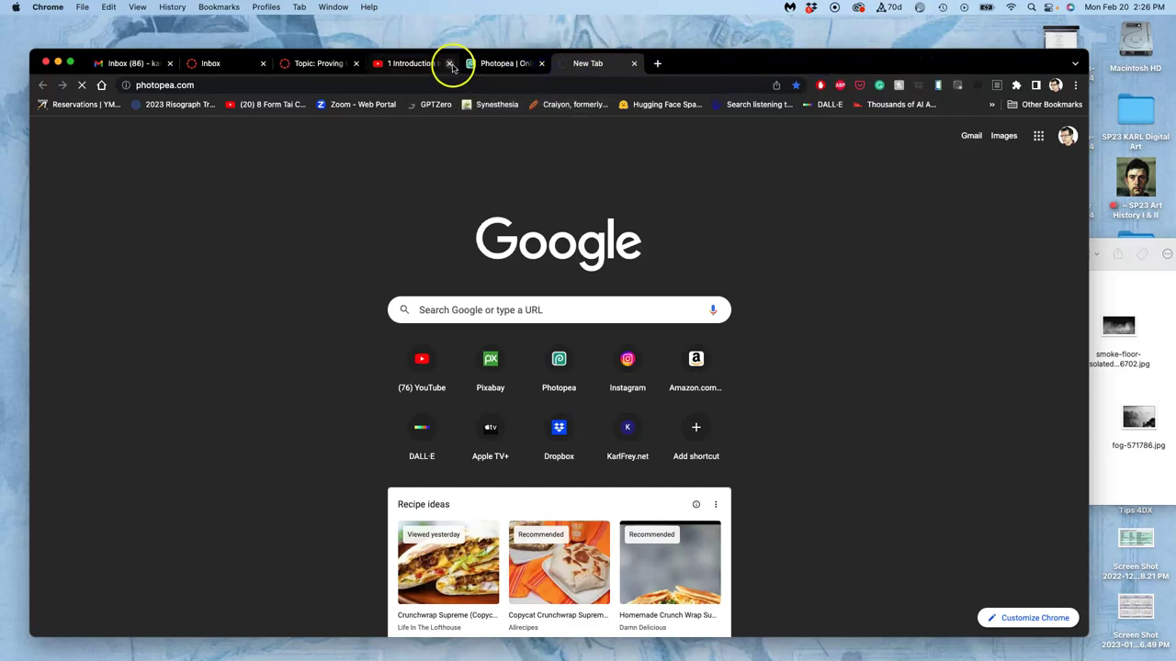
click(450, 64)
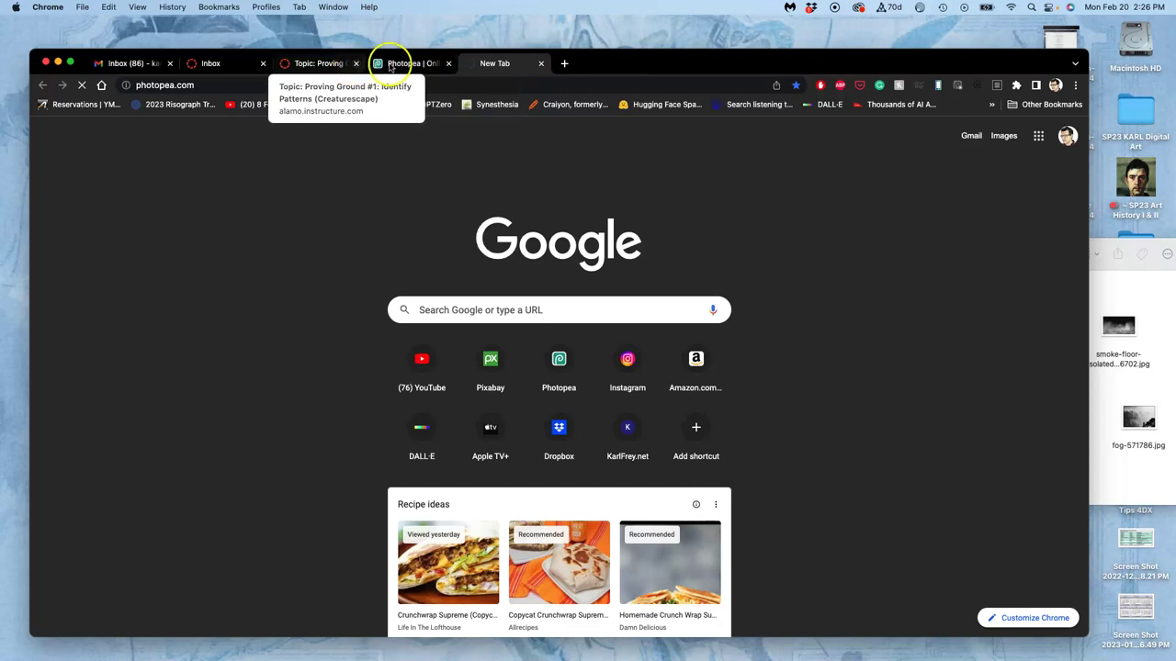
click(541, 64)
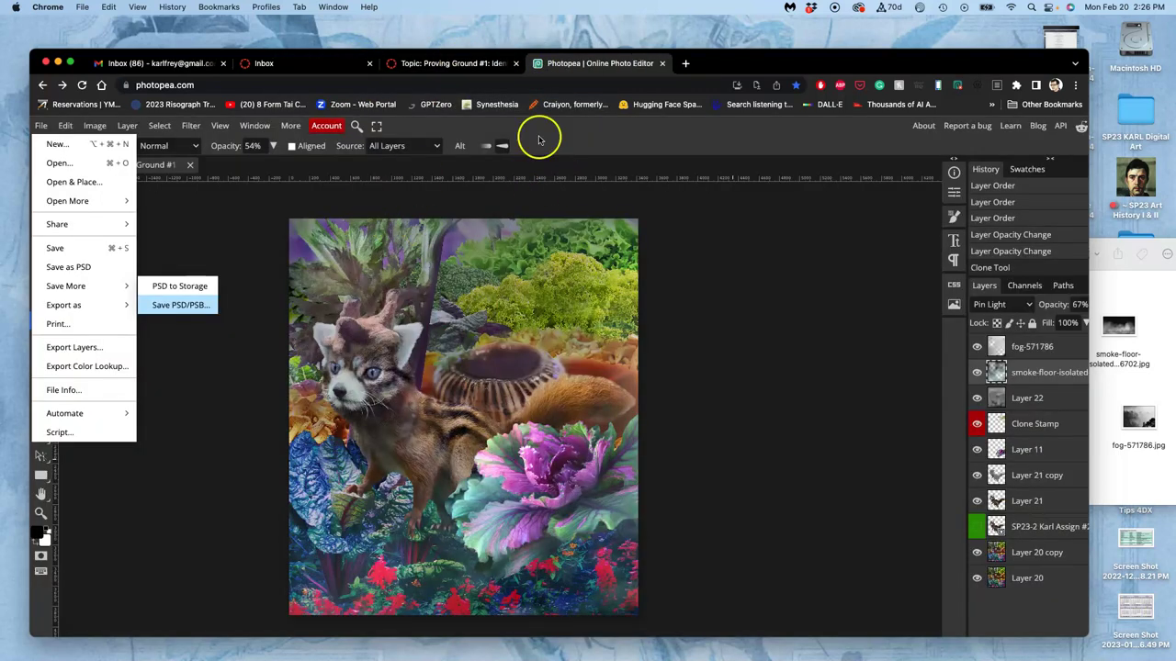
Open the Save PSD/PSB dialog, waiting out the stall, showing a 304.5 MB estimate.
key(Return)
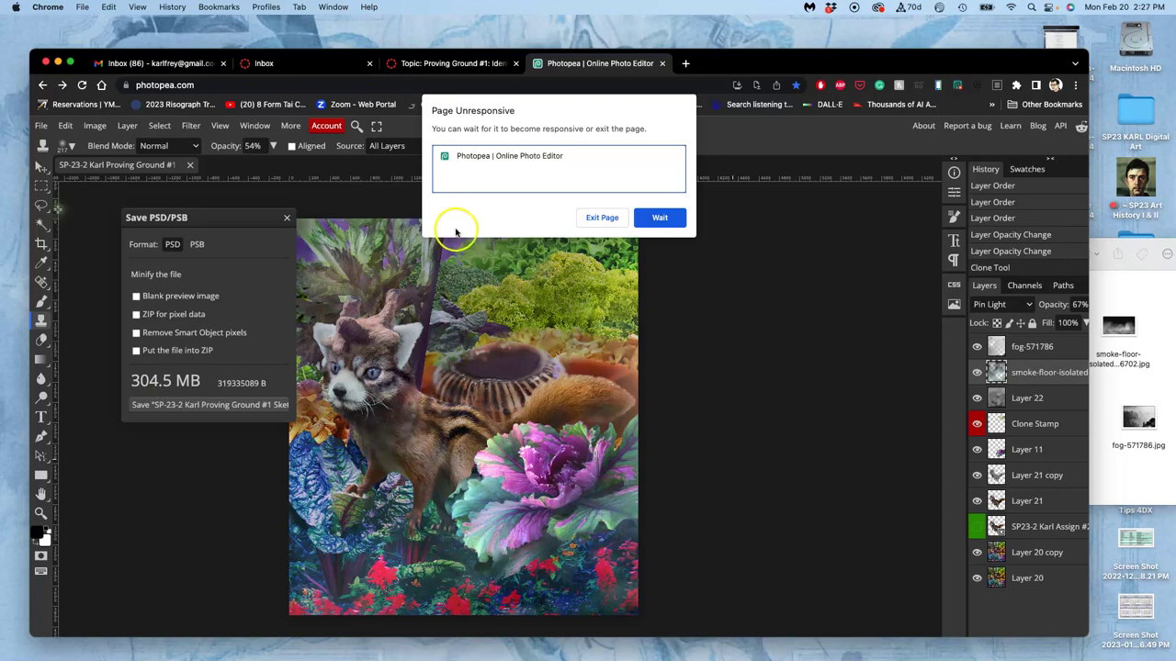
click(658, 217)
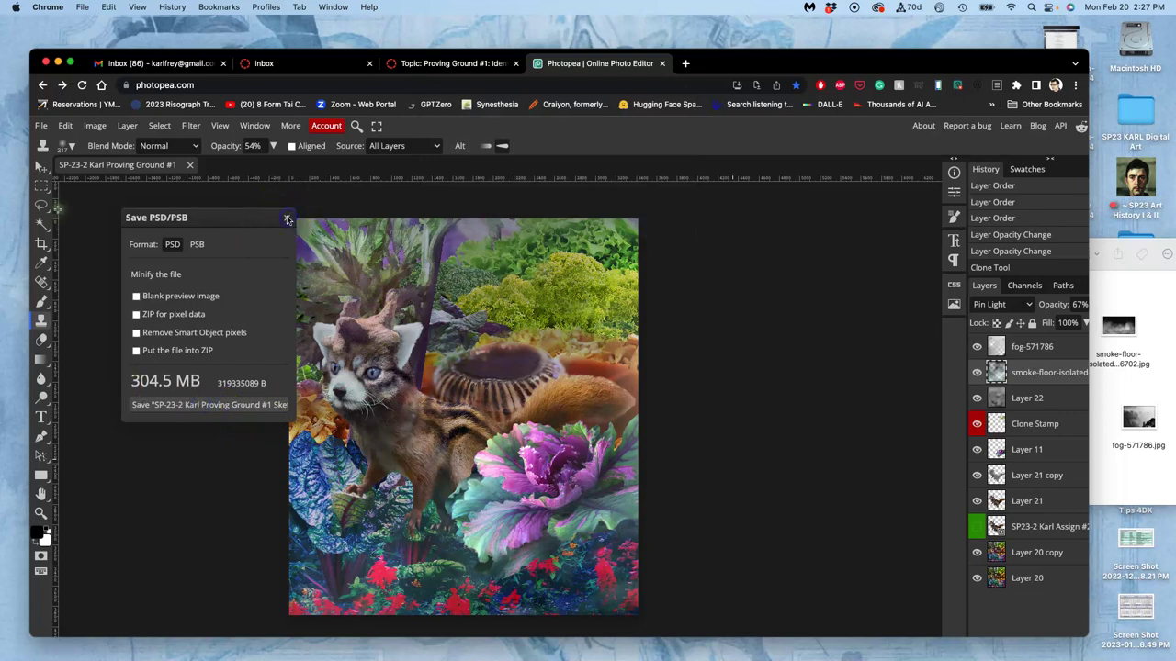
Check the Downloads stack and switch between apps before returning to the browser.
mouse_move(7, 395)
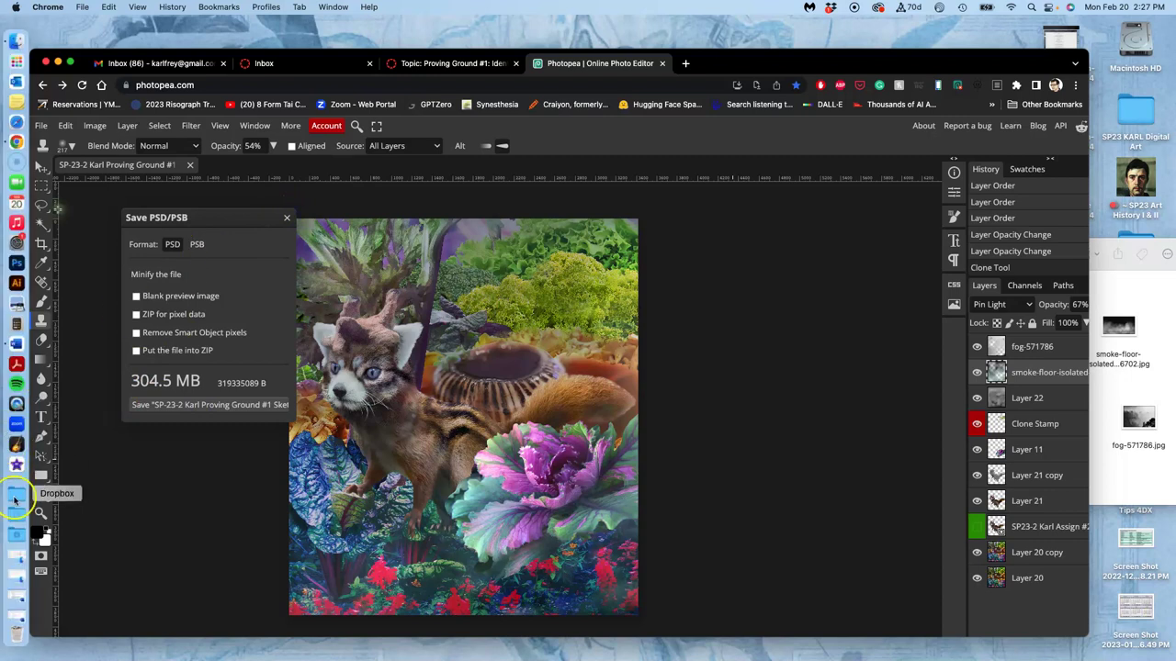
click(14, 532)
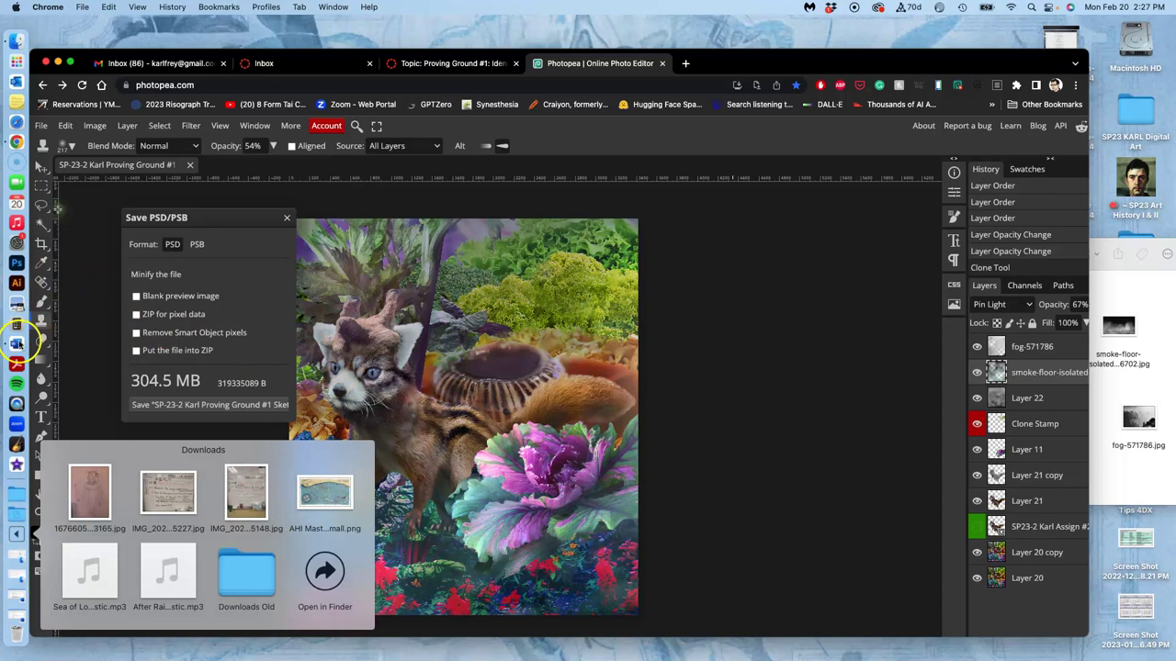
click(16, 172)
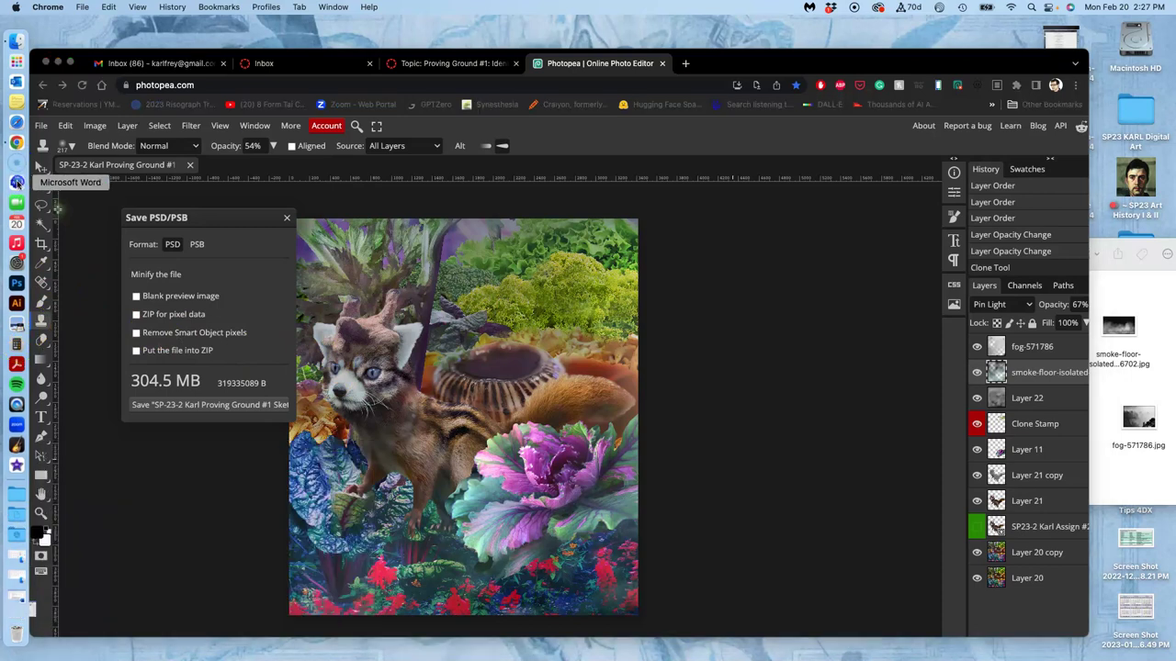
right_click(16, 150)
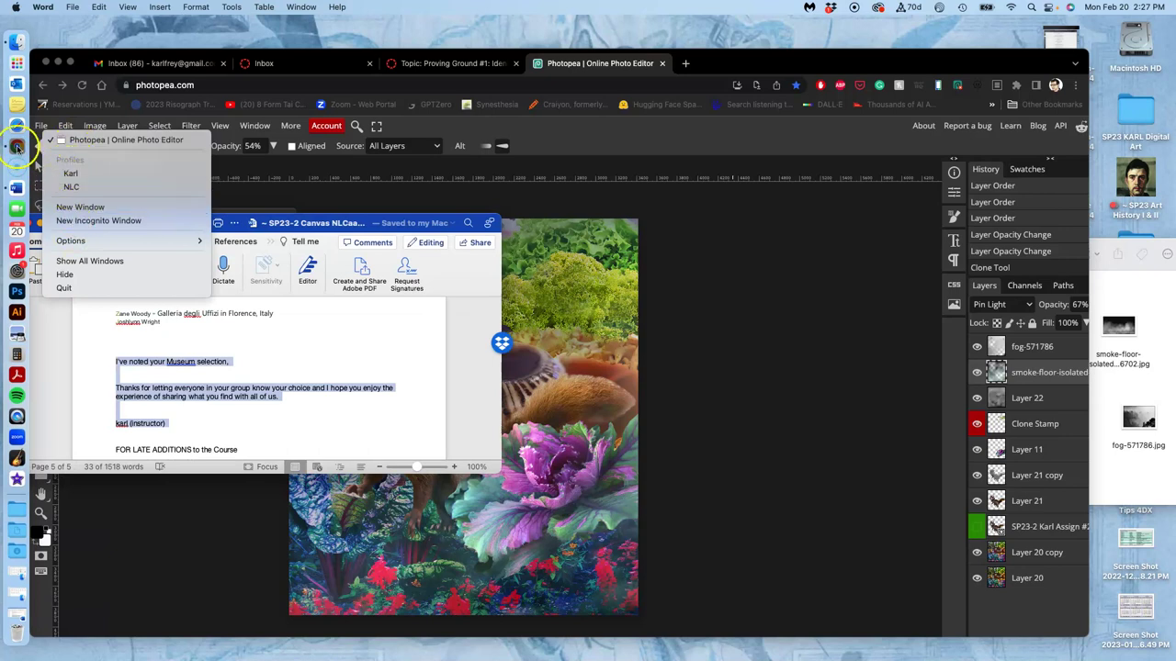
key(Escape)
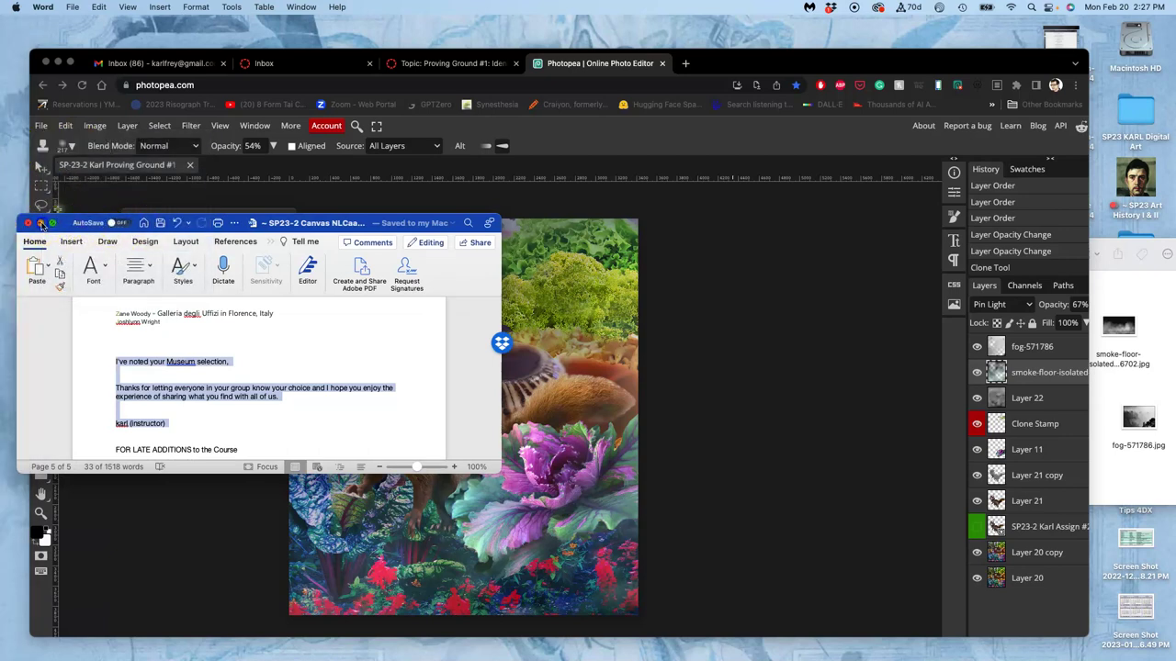
click(41, 225)
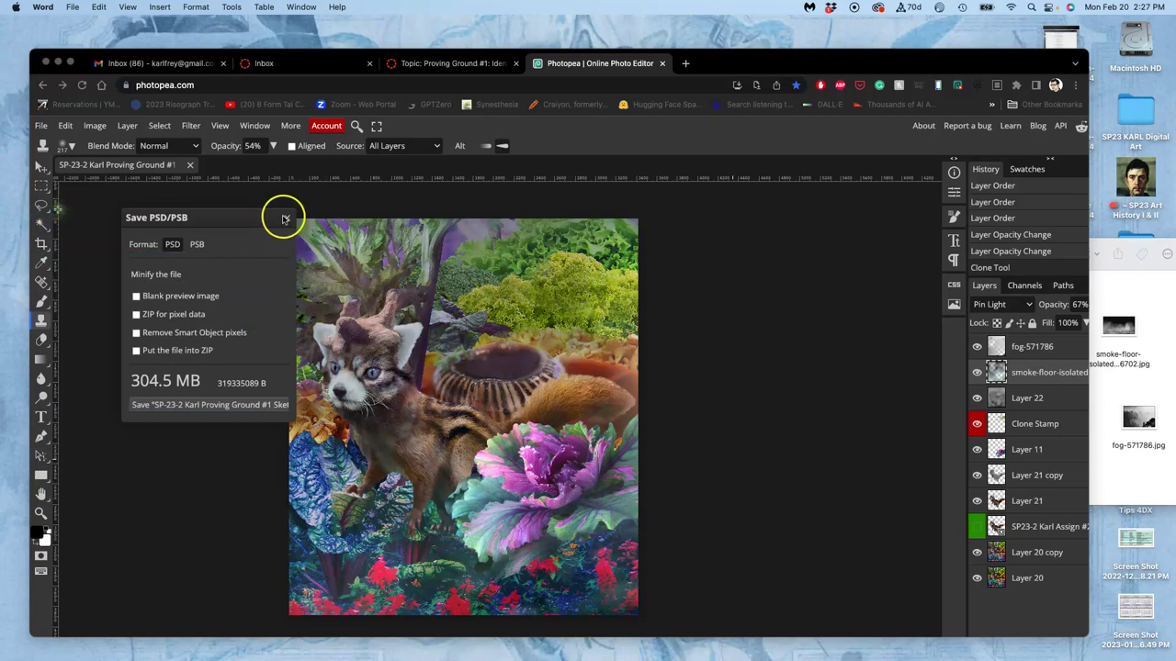
click(285, 218)
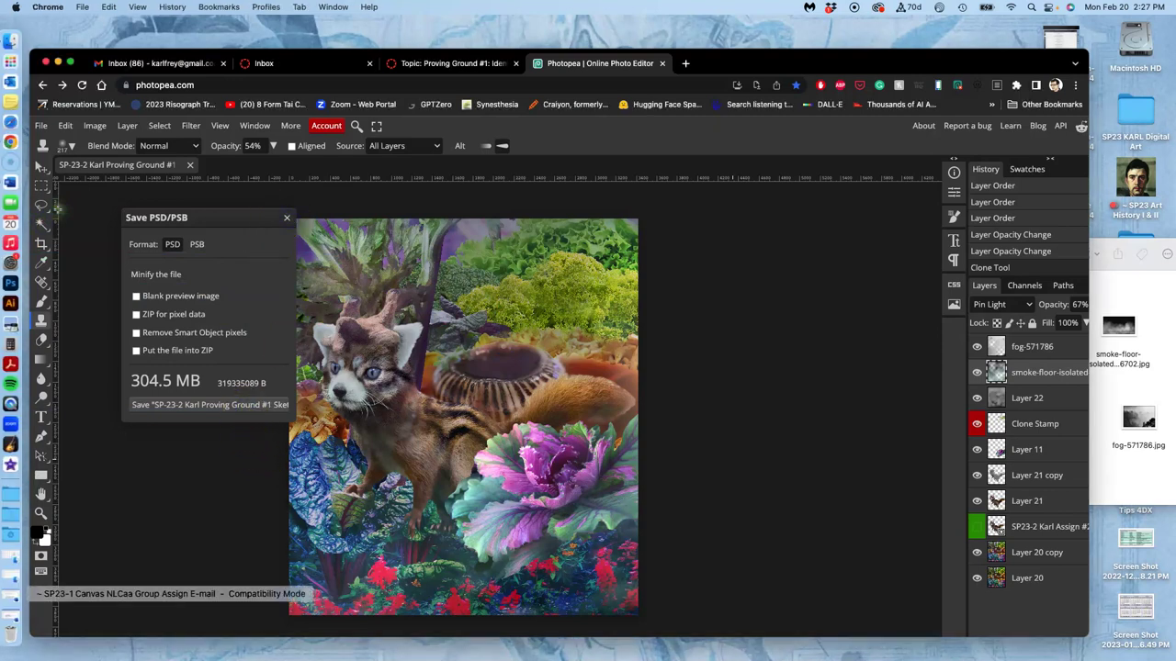
Open Downloads in Finder, bring Proving Ground #1 forward, then return to Photopea.
click(16, 536)
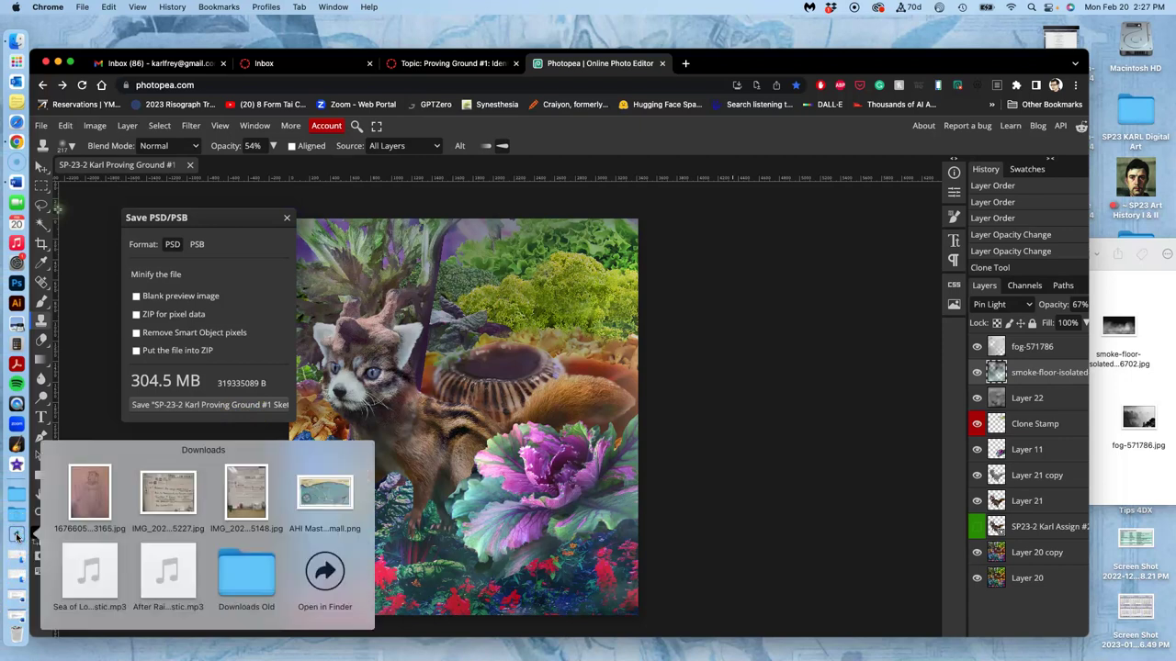
click(321, 574)
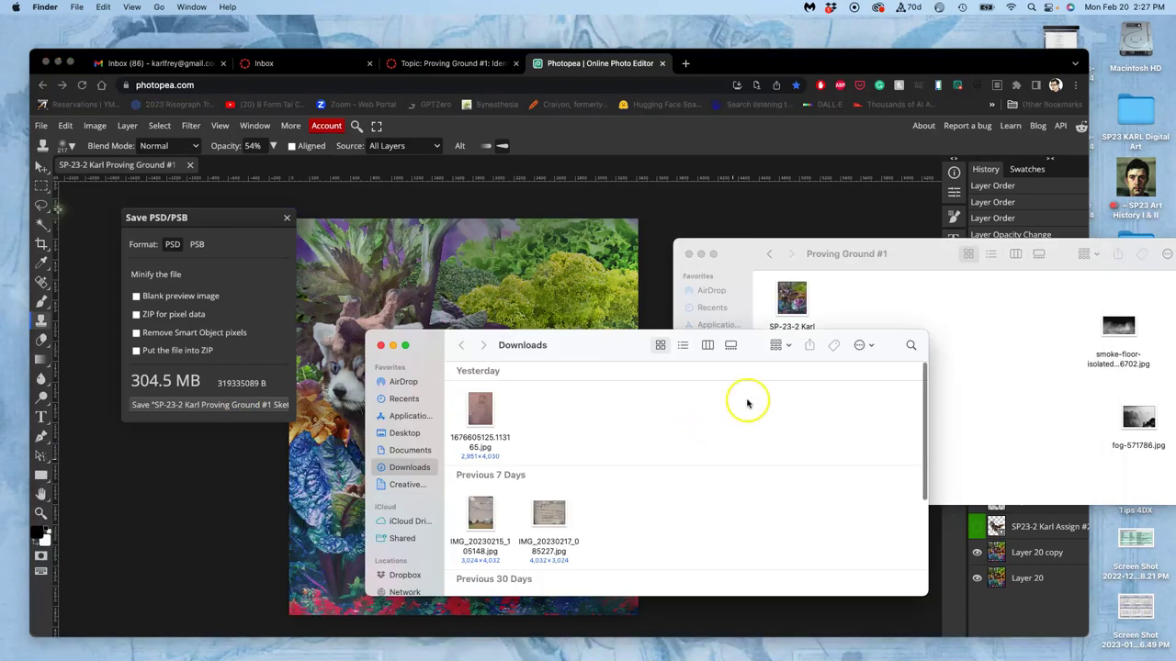
click(881, 306)
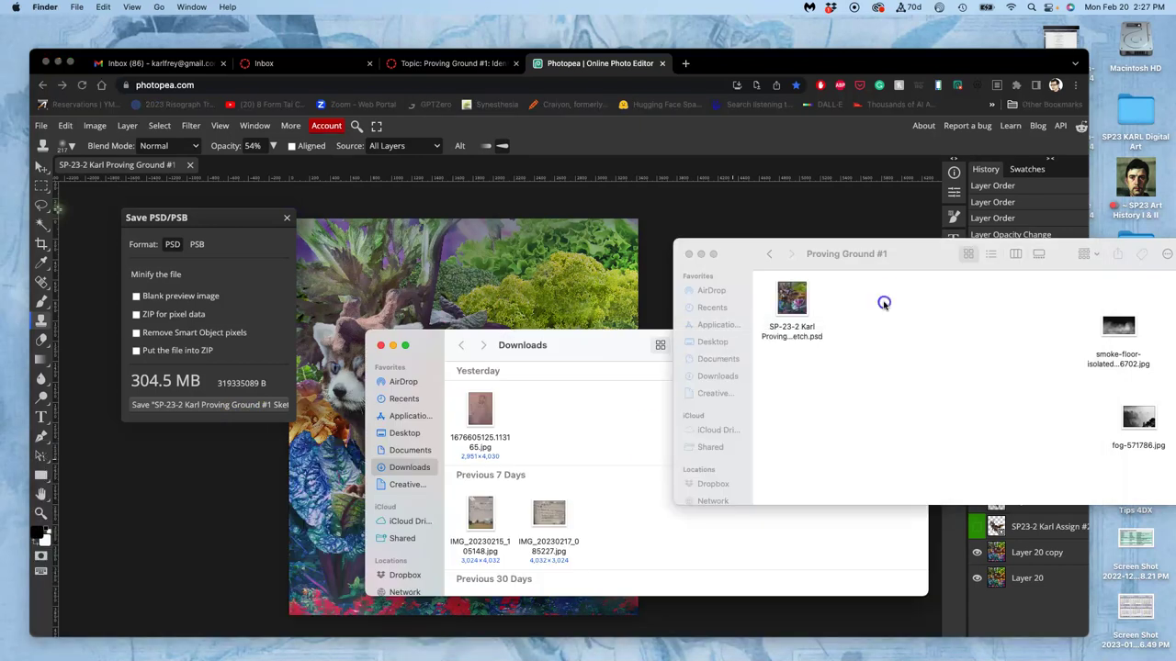
click(661, 66)
Replace the Photopea tab with a freshly loaded photopea.com tab.
click(661, 63)
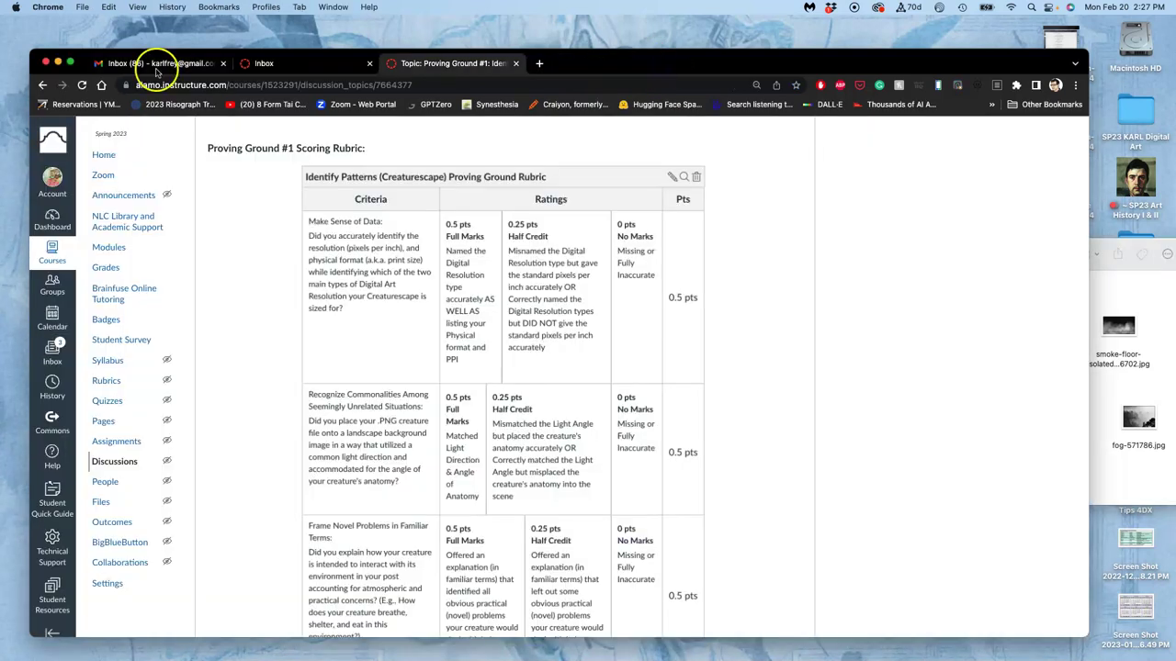
click(540, 64)
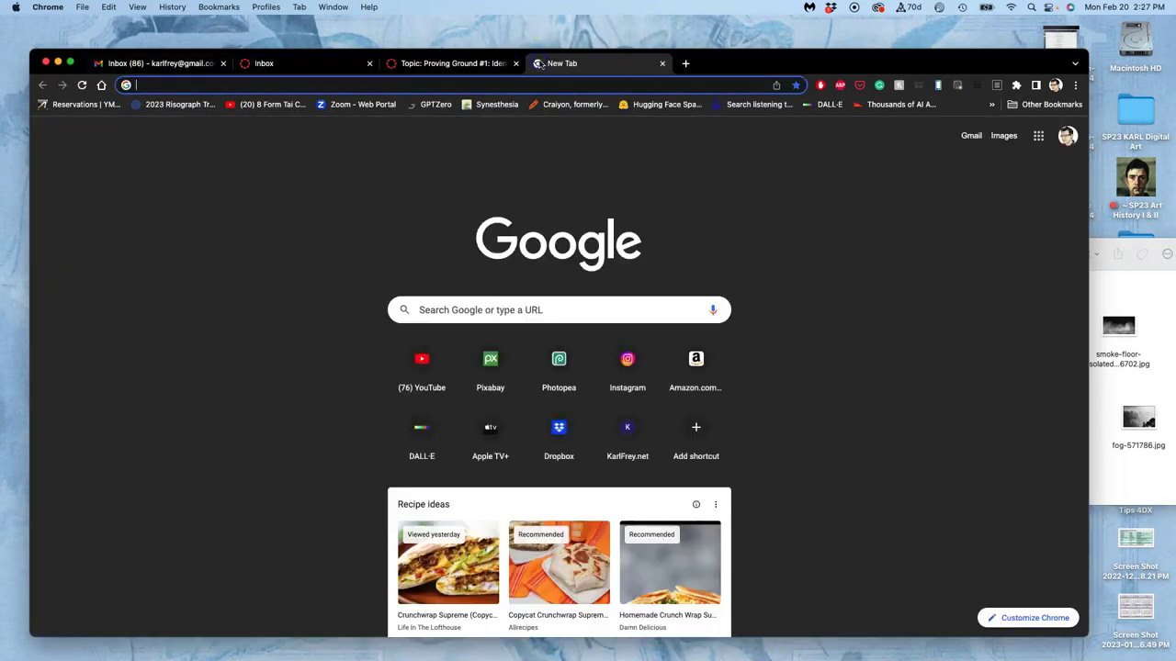
text(phot)
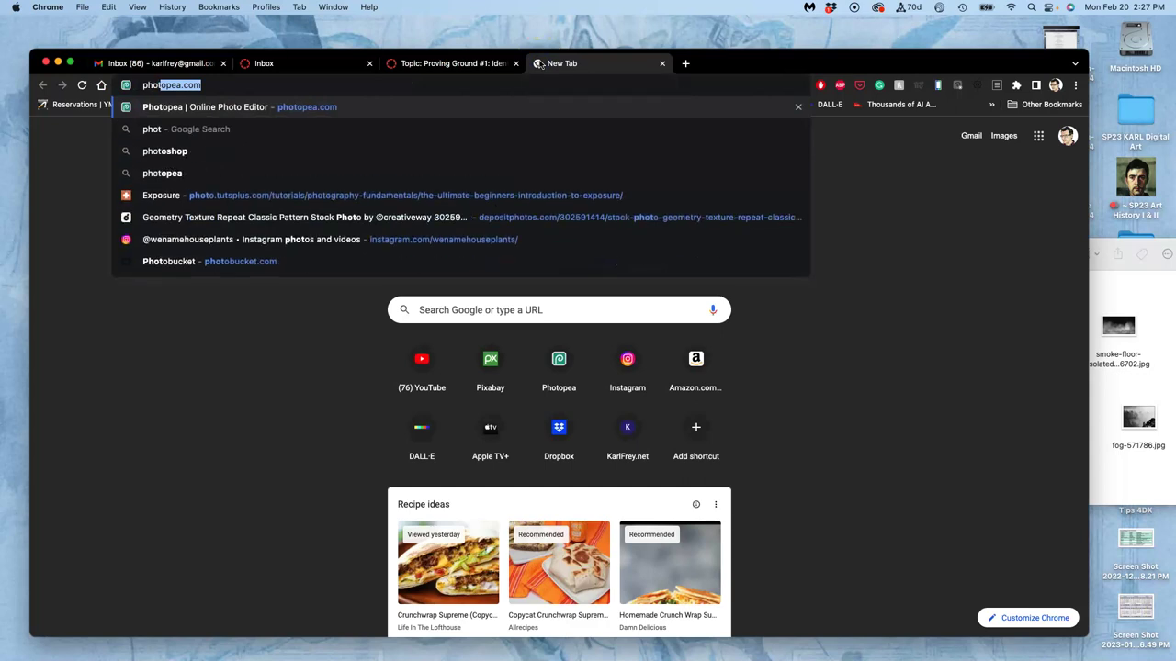
text(opea.com)
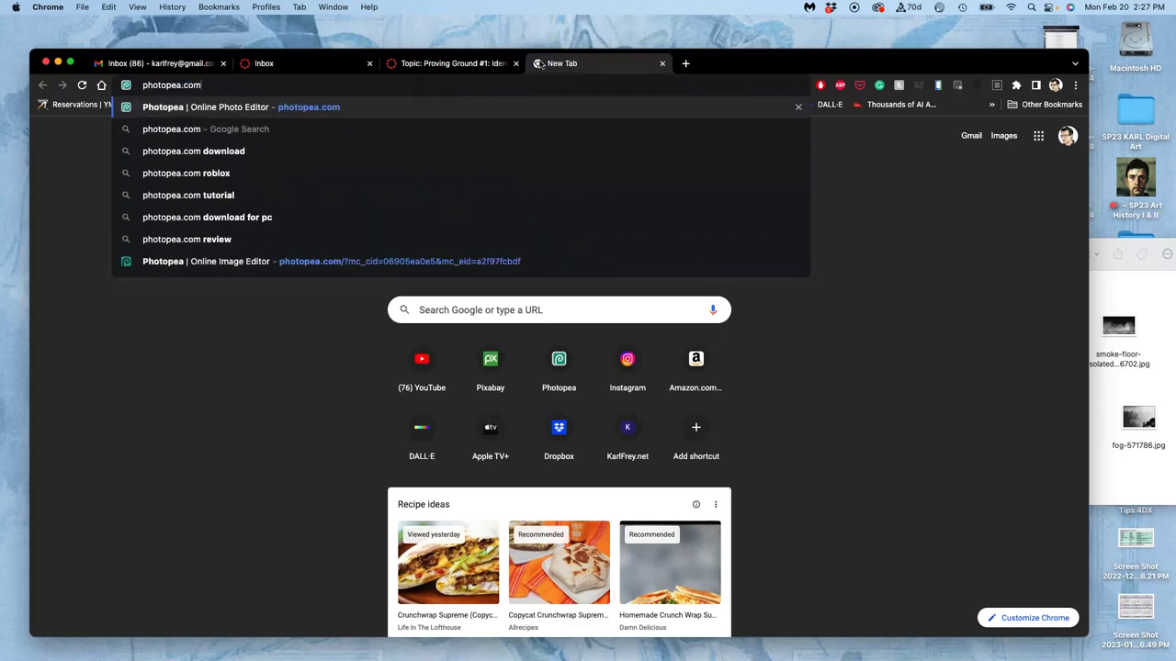
key(Return)
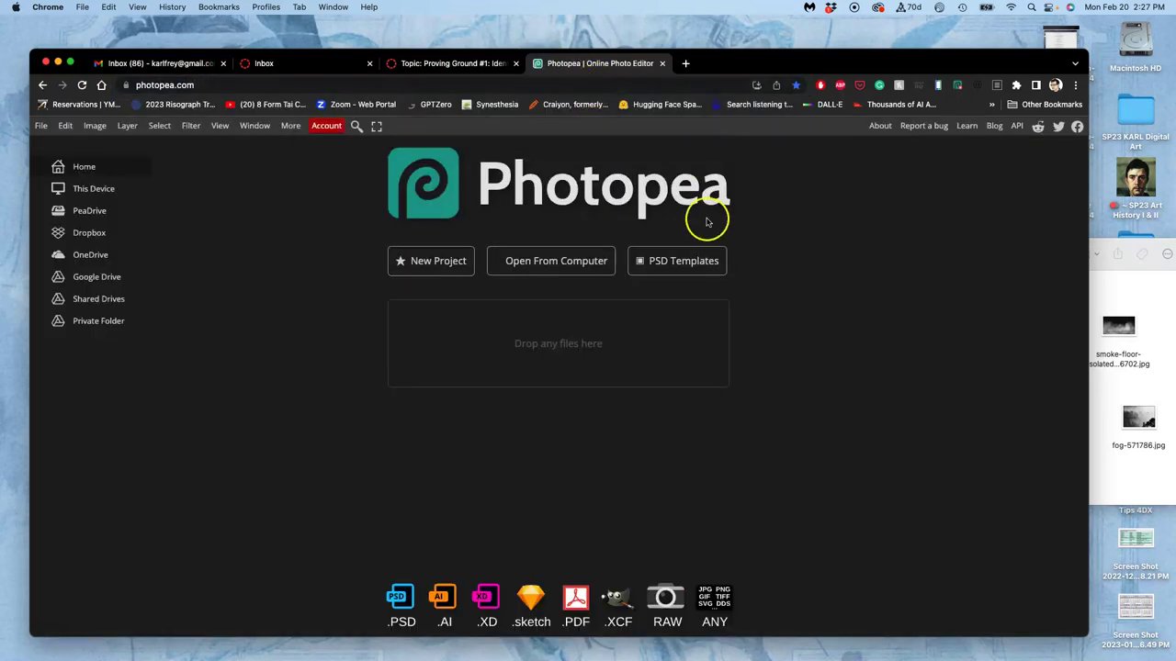
Drag the saved PSD from Proving Ground #1 into Photopea and check the smoke-floor layer.
click(1136, 295)
drag(807, 309, 581, 336)
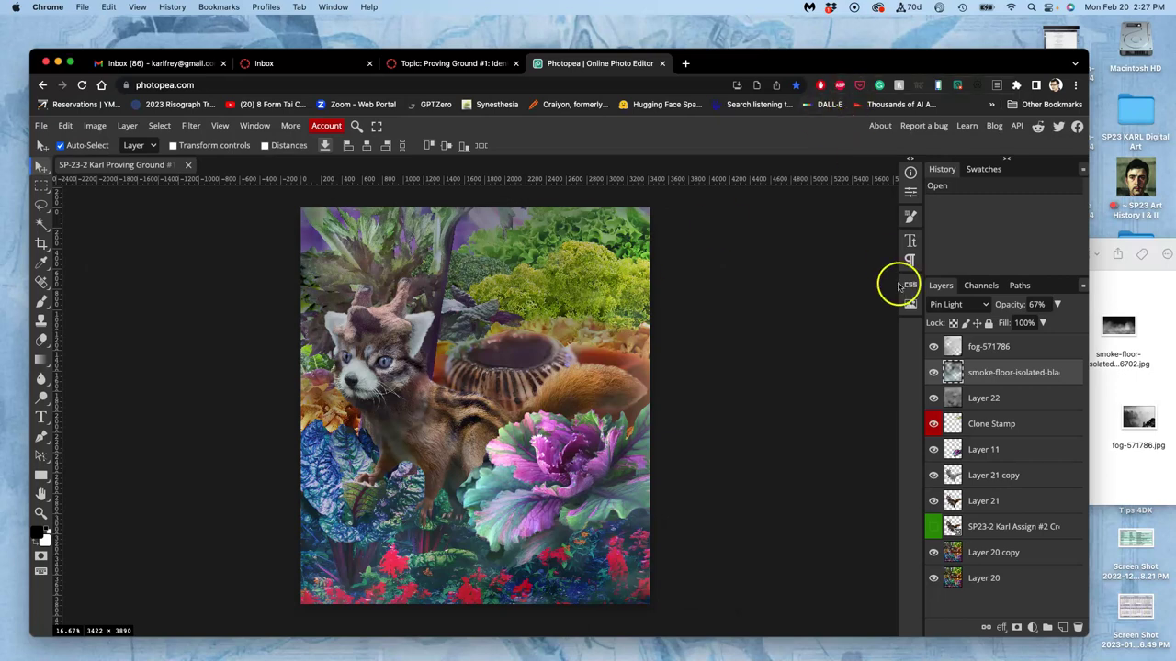
click(934, 372)
click(933, 372)
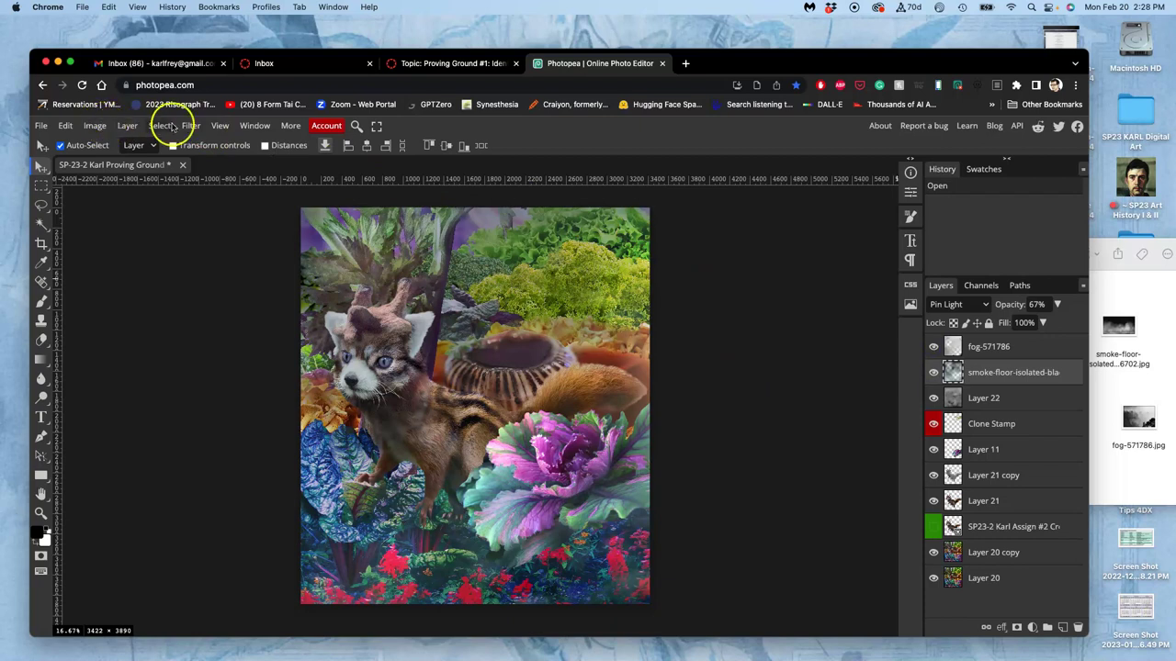
click(1140, 290)
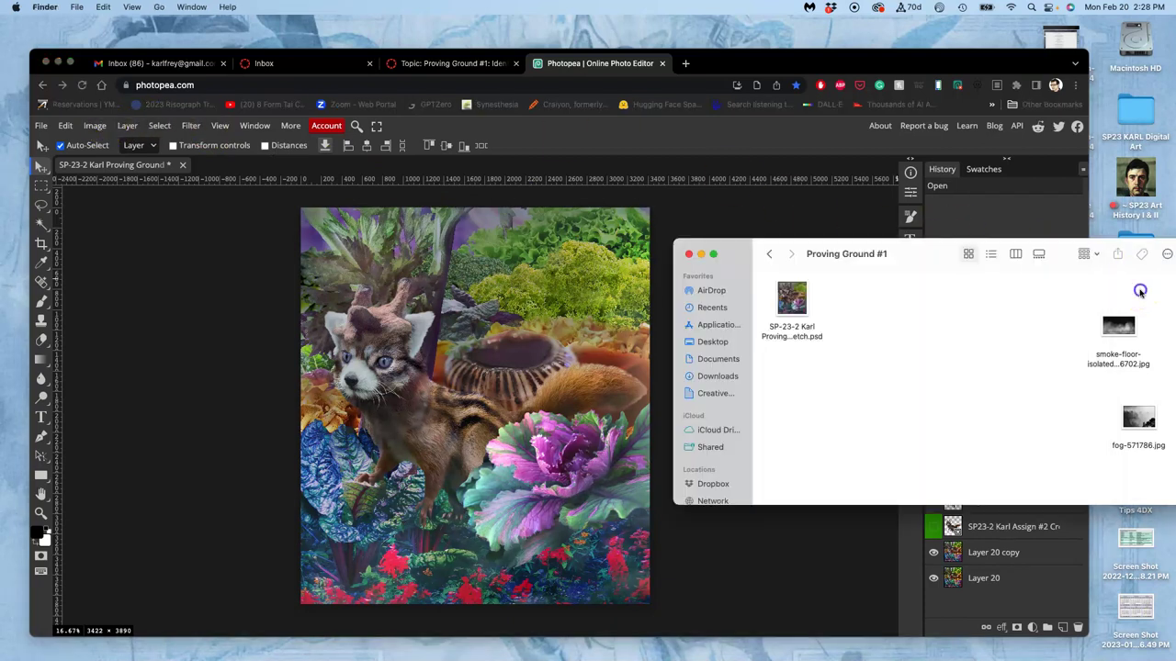
click(642, 271)
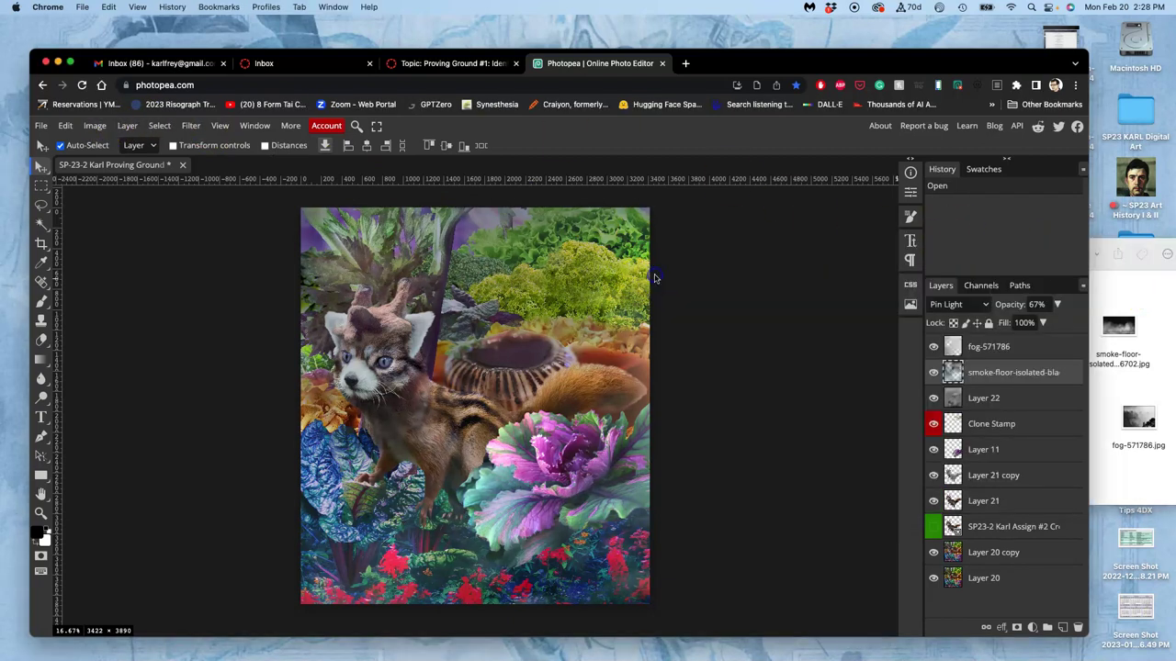
Bring up File > Export as > JPG for the 3422 × 3890 px composite at 70% quality.
click(41, 126)
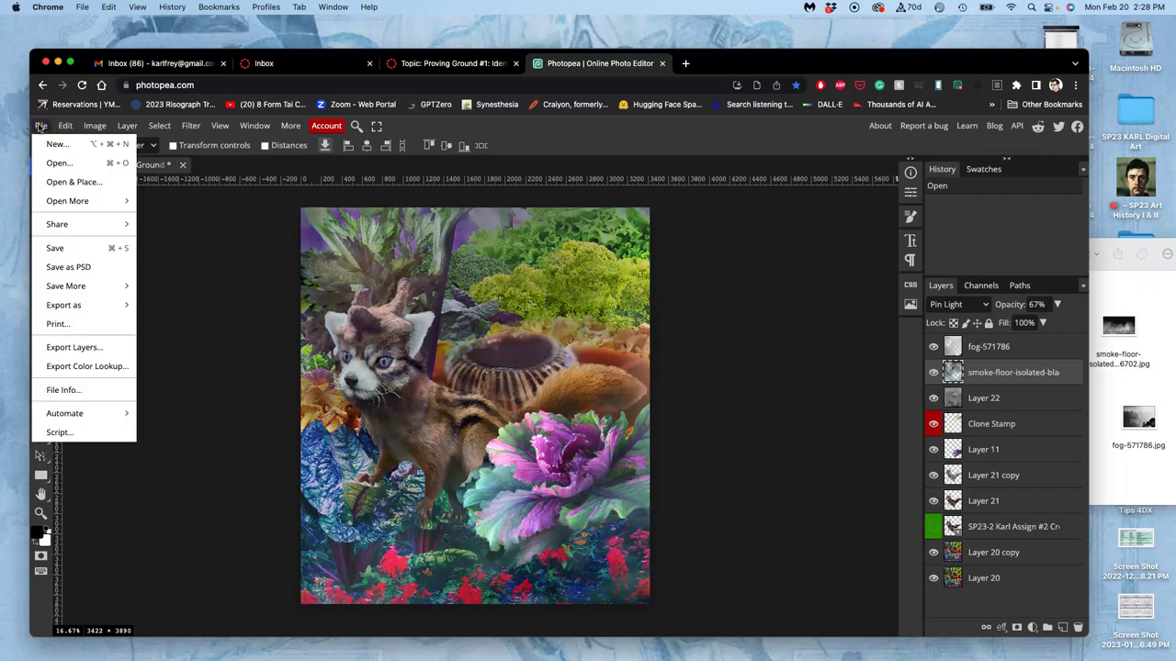
mouse_move(71, 305)
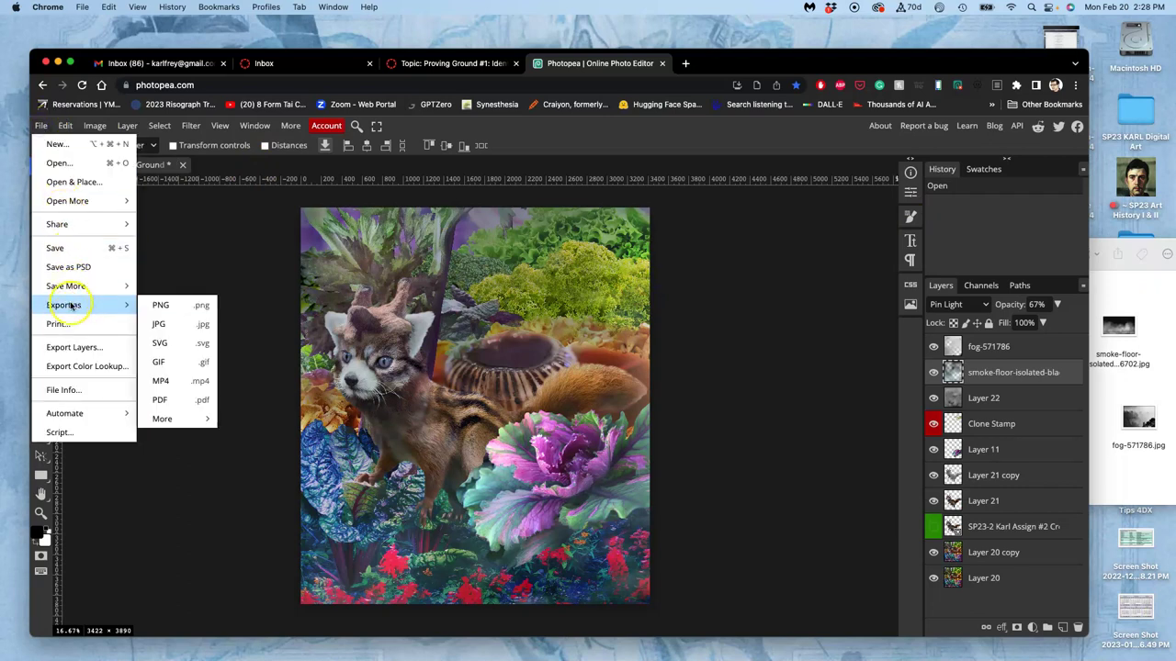
click(167, 330)
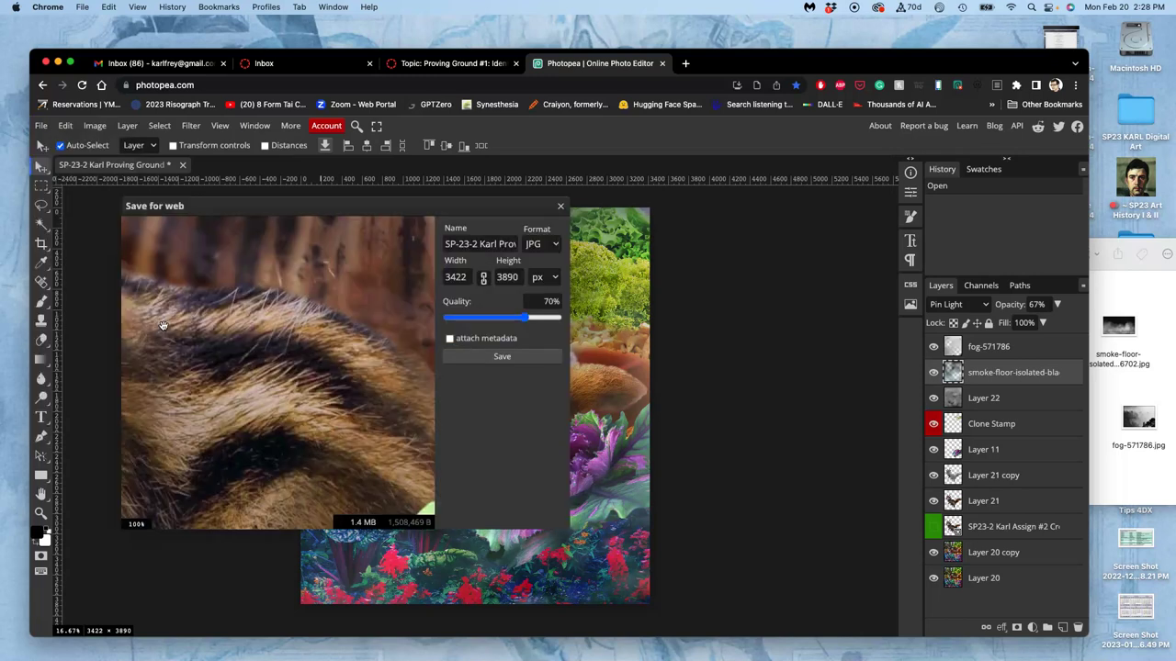
Save the JPG export and move it from Downloads into the Proving Ground #1 folder.
click(502, 357)
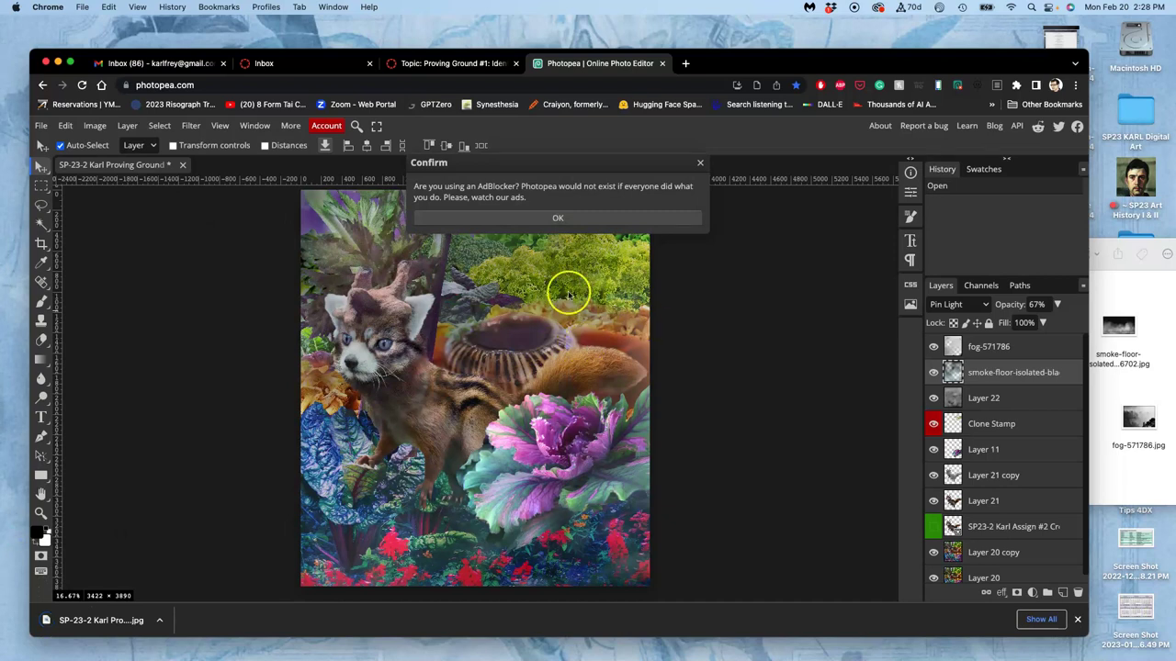
click(557, 218)
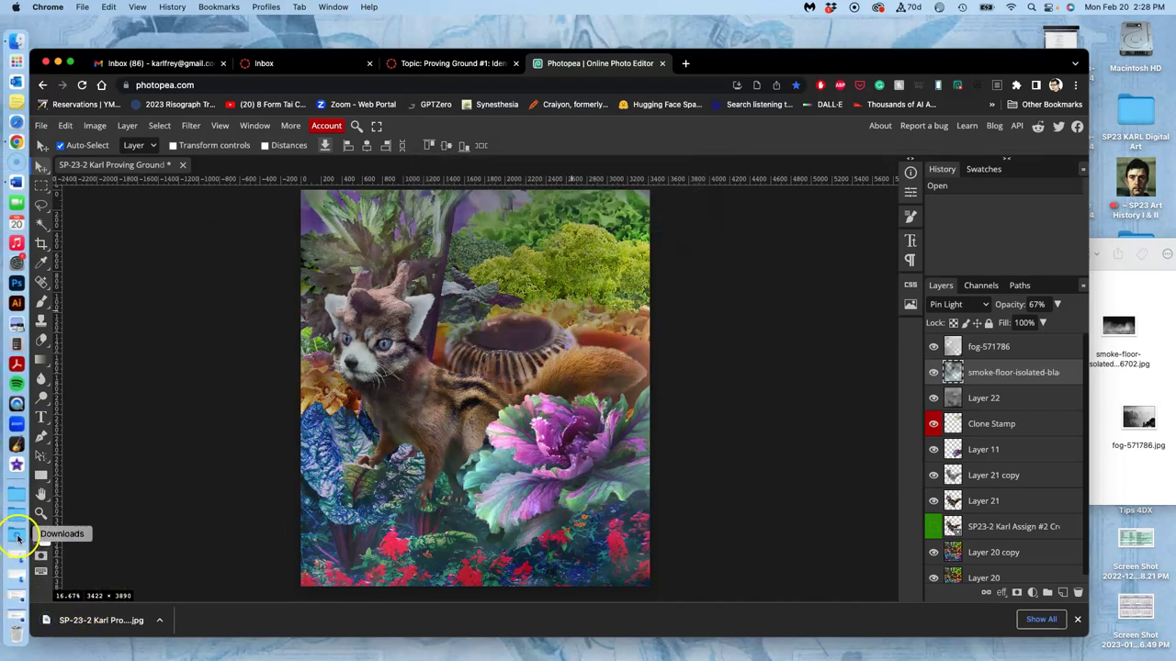
click(16, 537)
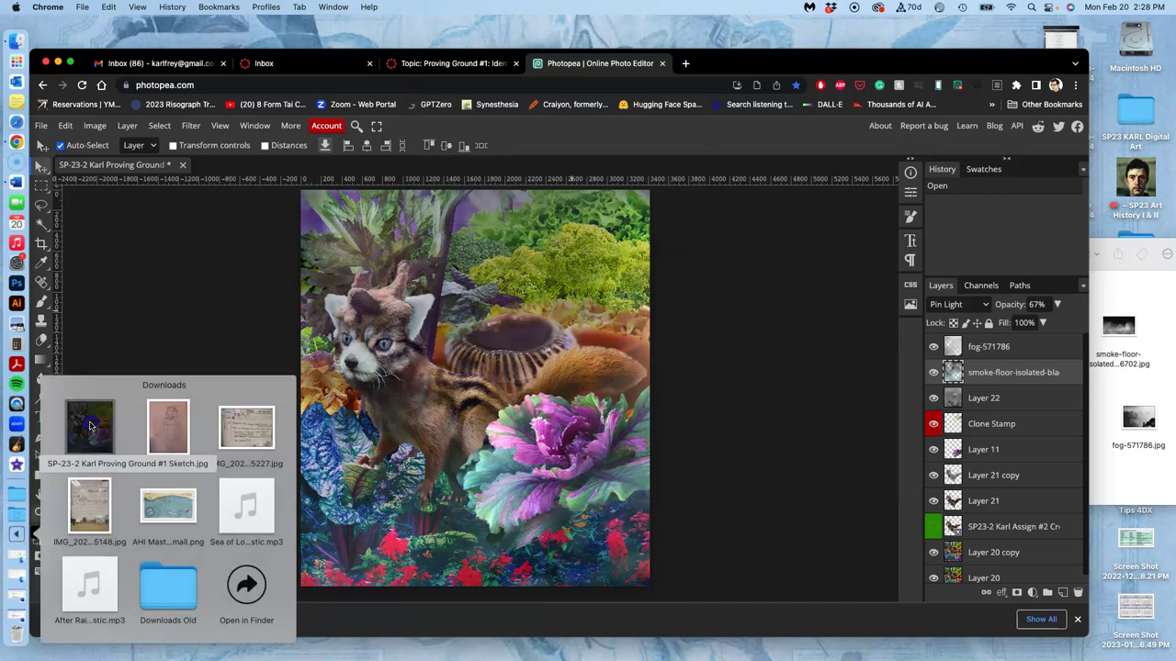
drag(89, 424, 891, 303)
click(1113, 306)
Tag the JPG Orange and the PSD Green, then open the JPG in Preview.
right_click(890, 301)
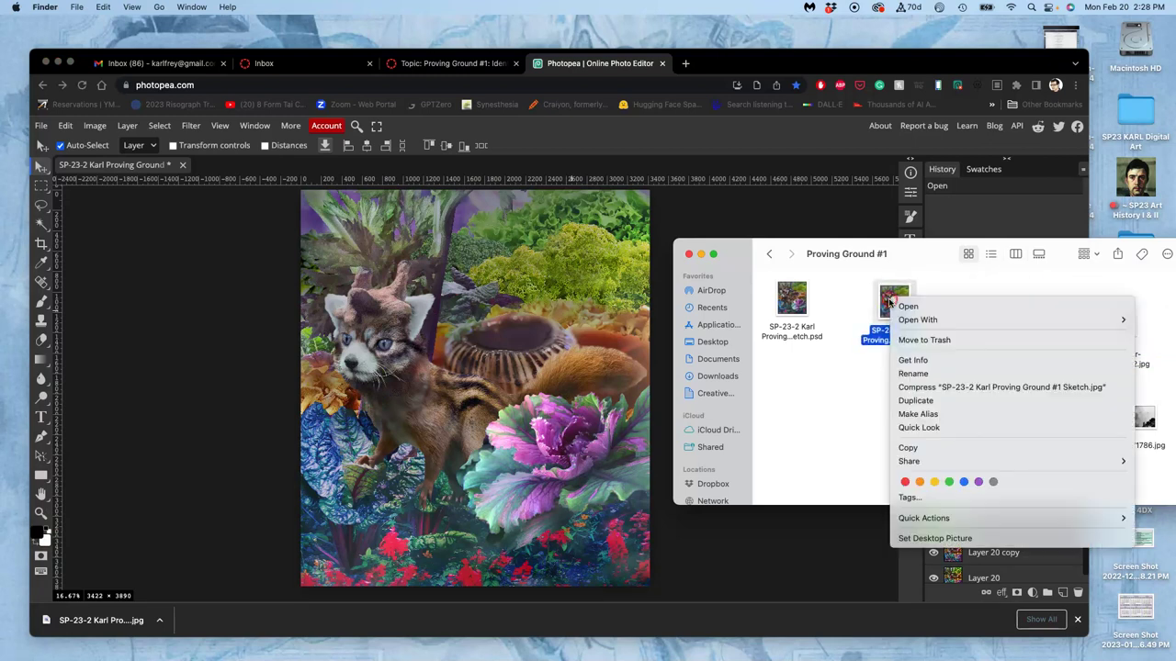
click(919, 481)
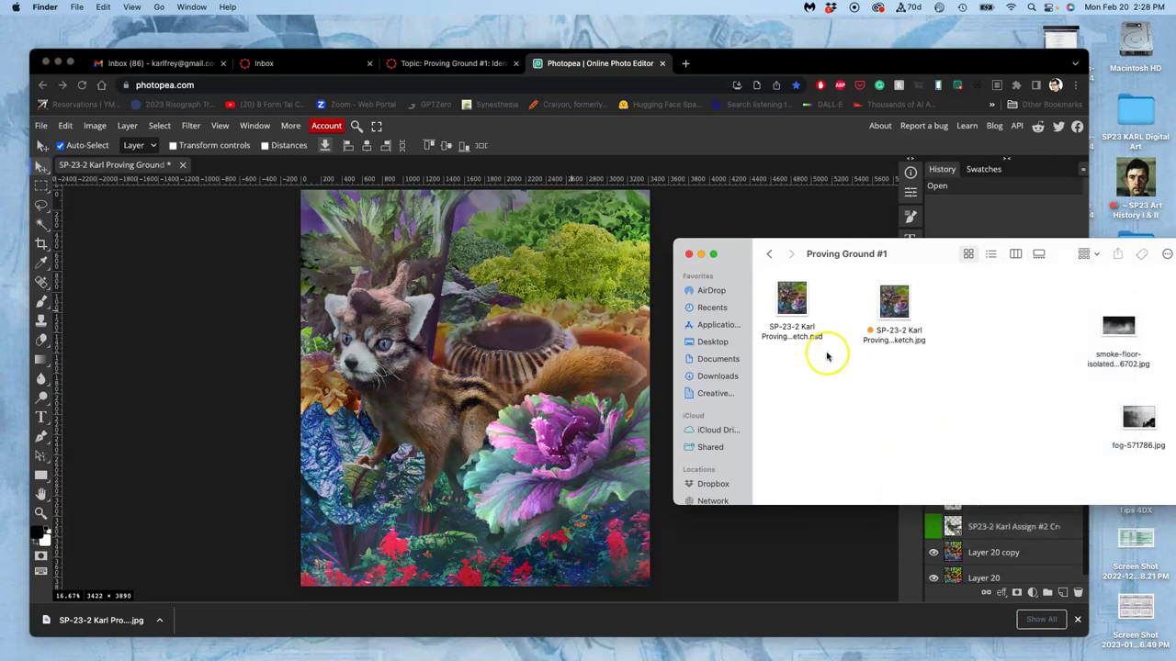
right_click(798, 333)
click(867, 517)
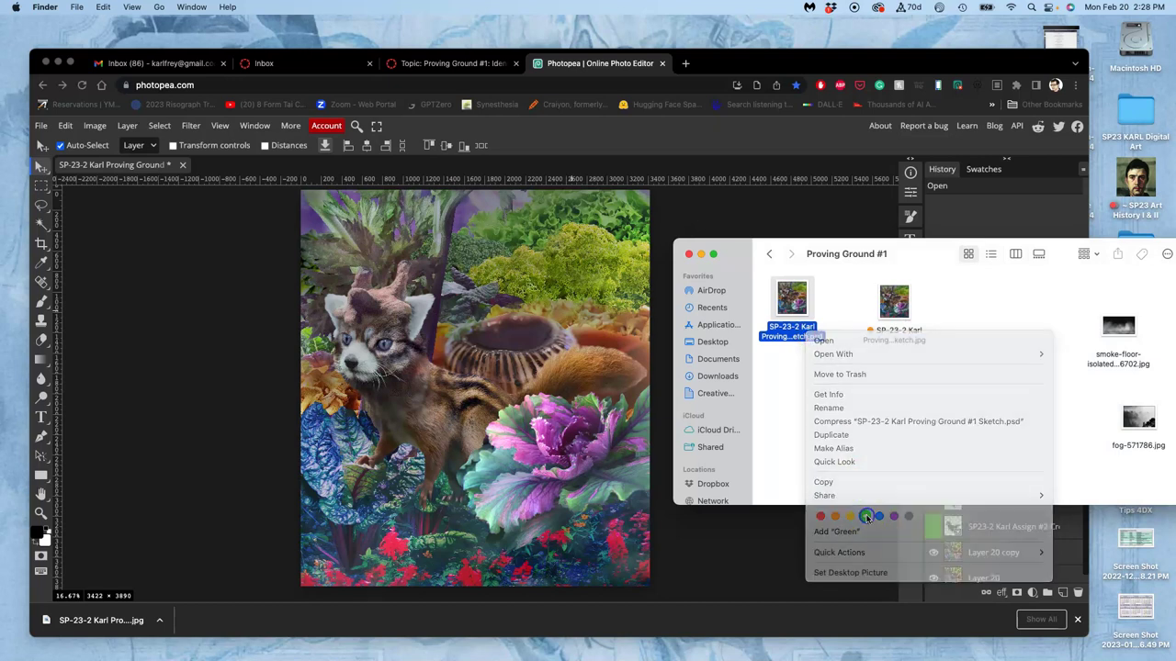
click(894, 303)
double_click(894, 303)
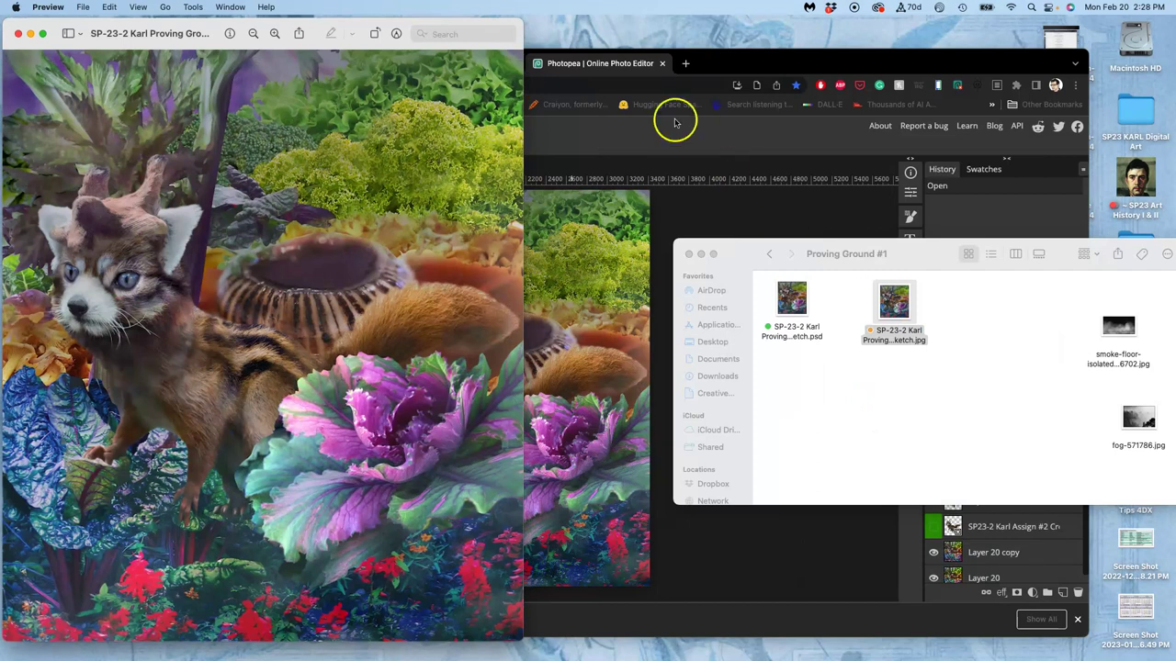
In Adjust Color, apply auto levels and pull the black and white points inward.
click(194, 7)
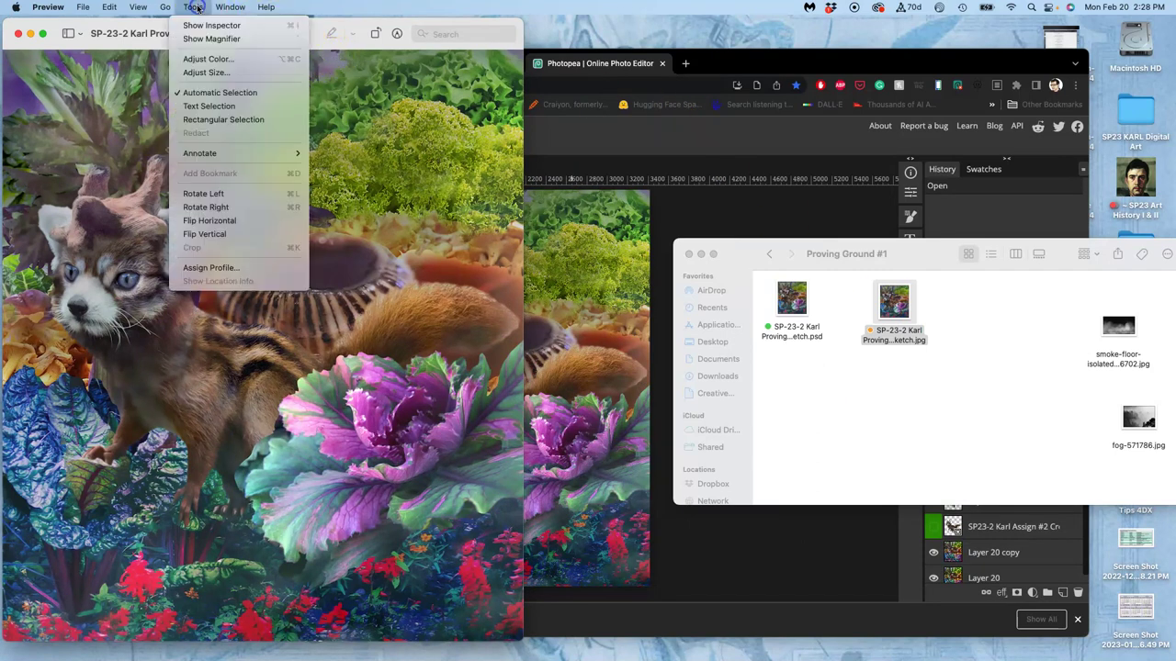
click(206, 56)
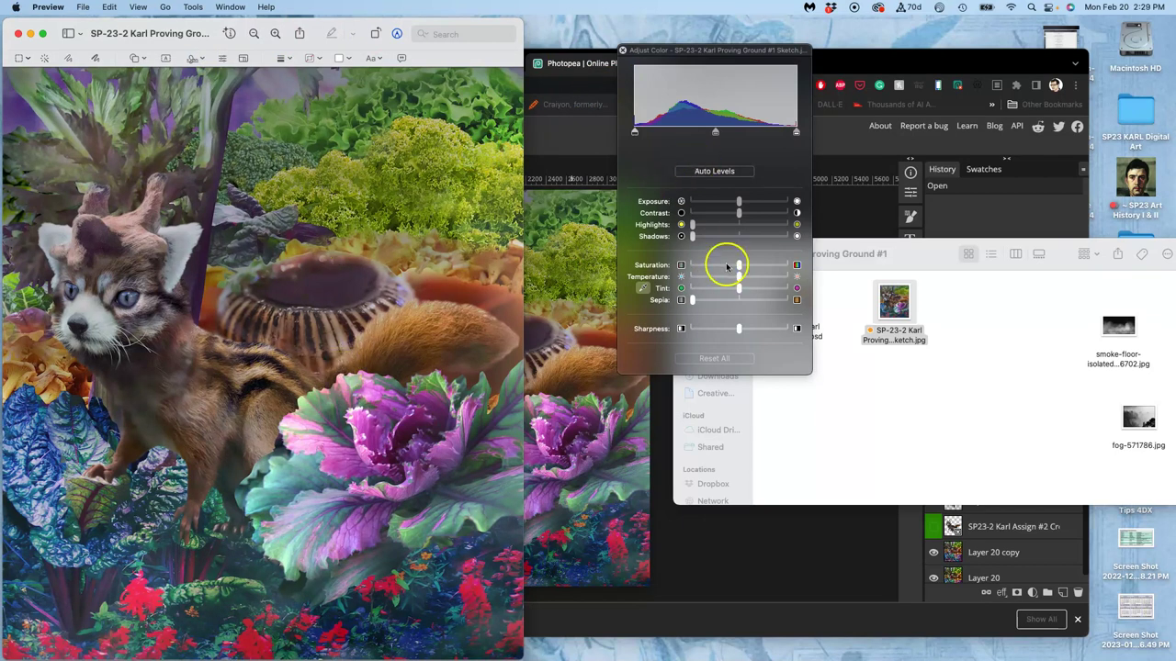
click(719, 173)
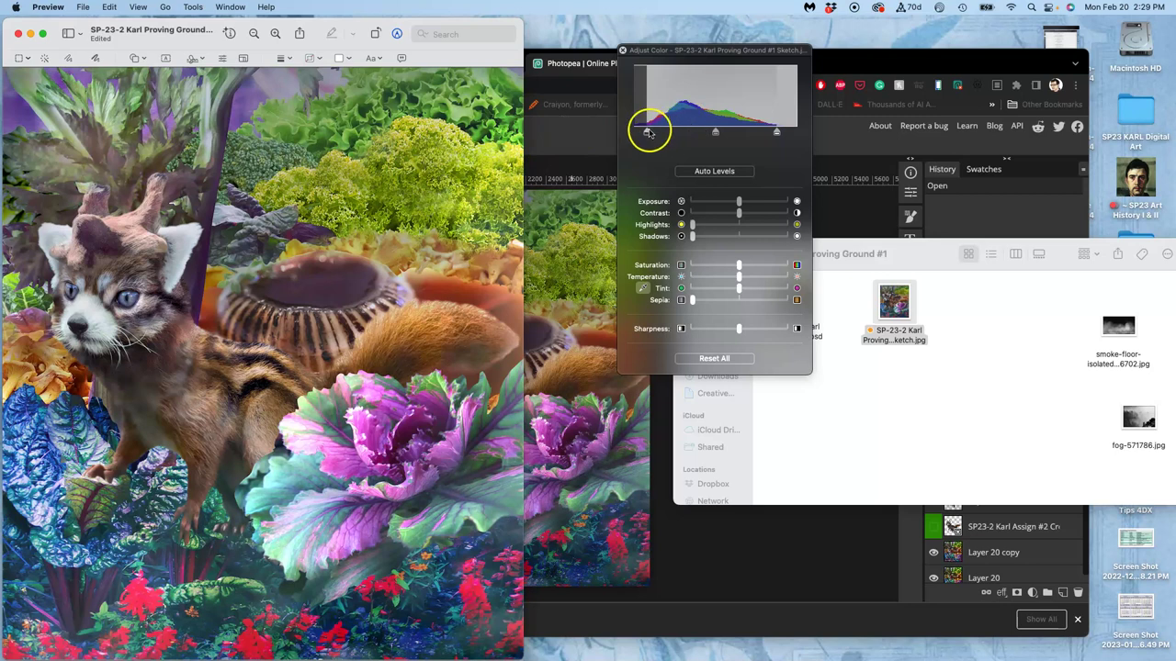
drag(648, 134, 643, 134)
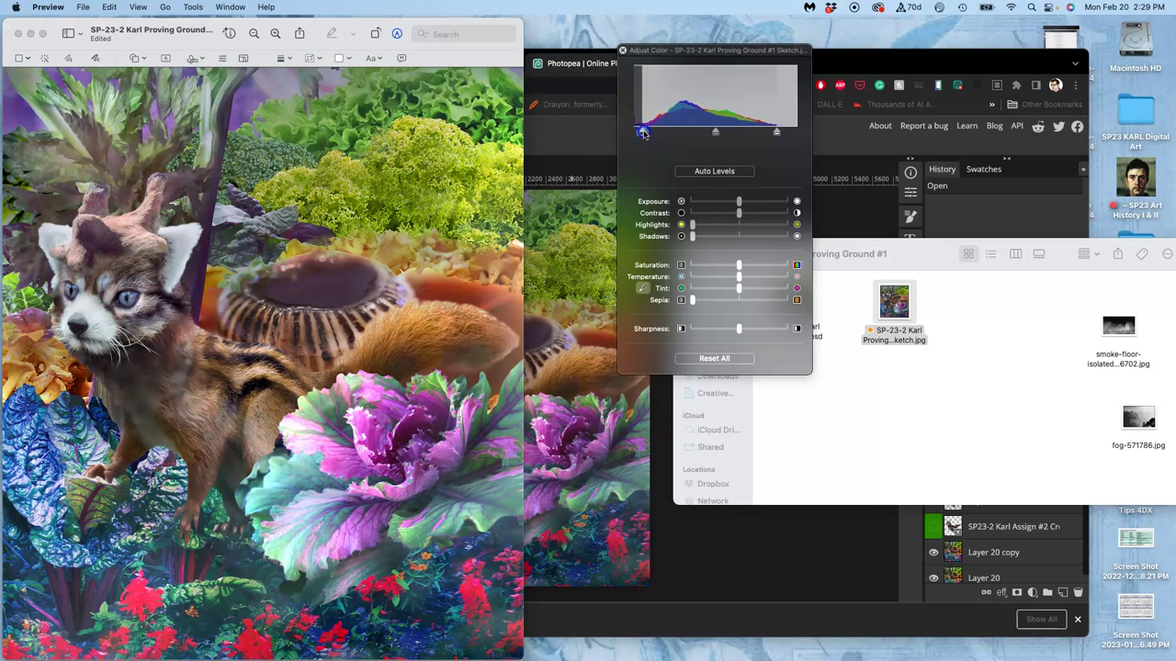
drag(777, 131, 784, 133)
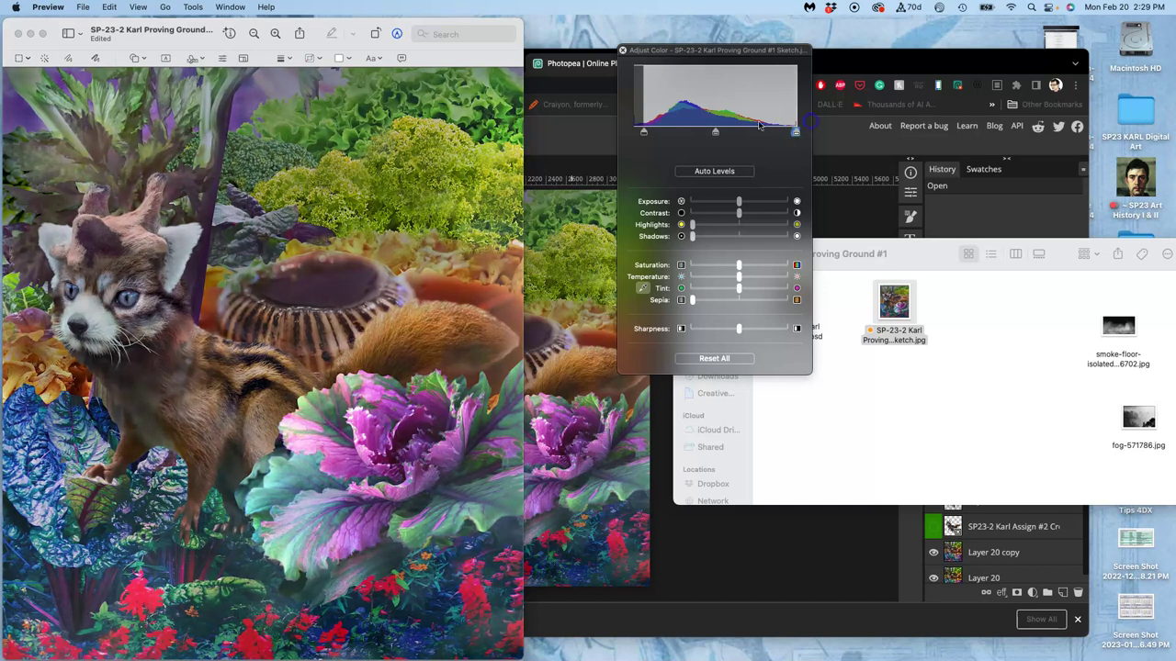
mouse_move(644, 132)
mouse_down()
mouse_move(632, 133)
mouse_move(649, 132)
mouse_up()
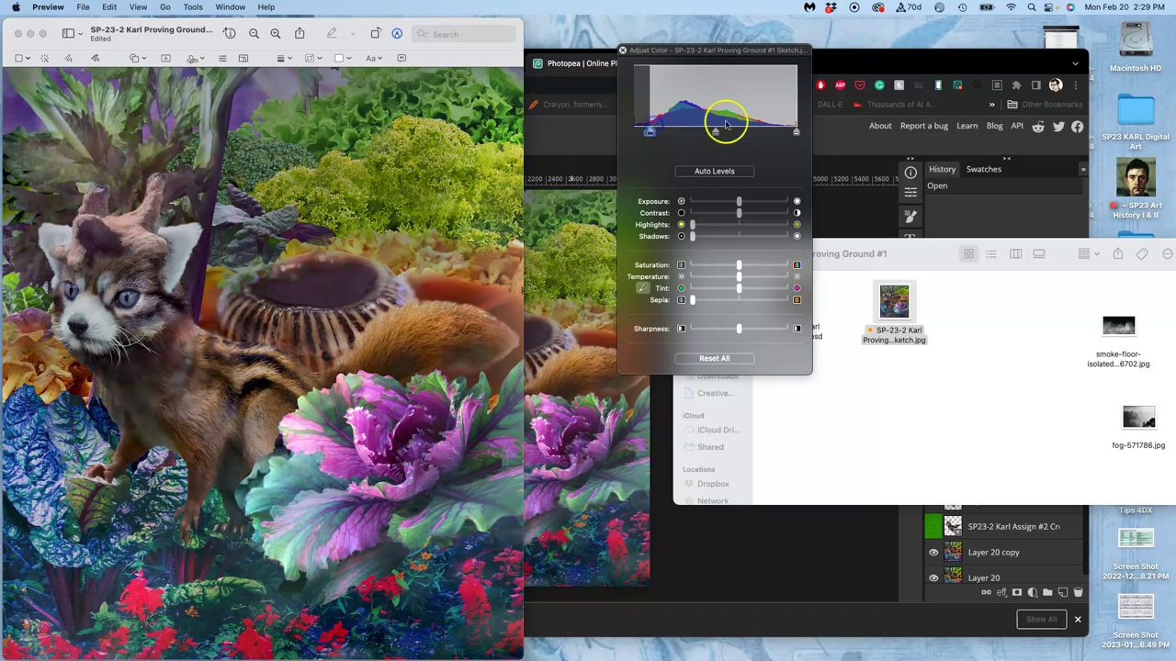
drag(796, 132, 784, 131)
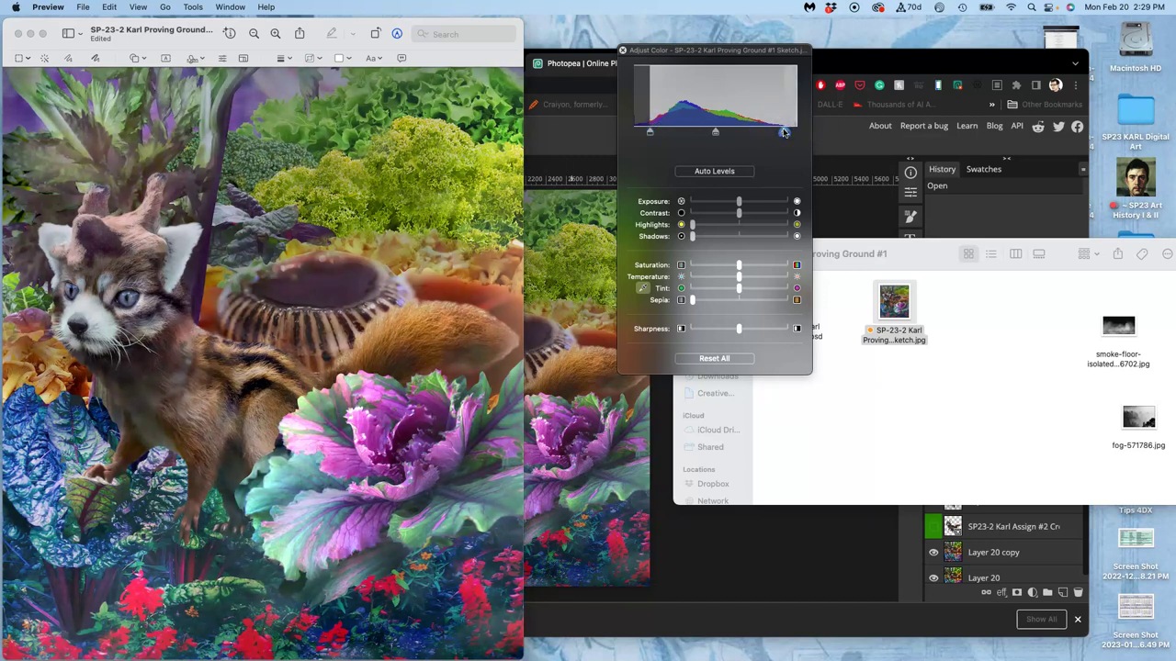
Raise exposure, shadows and highlights, then drag Saturation fully left for grayscale.
drag(781, 200, 744, 201)
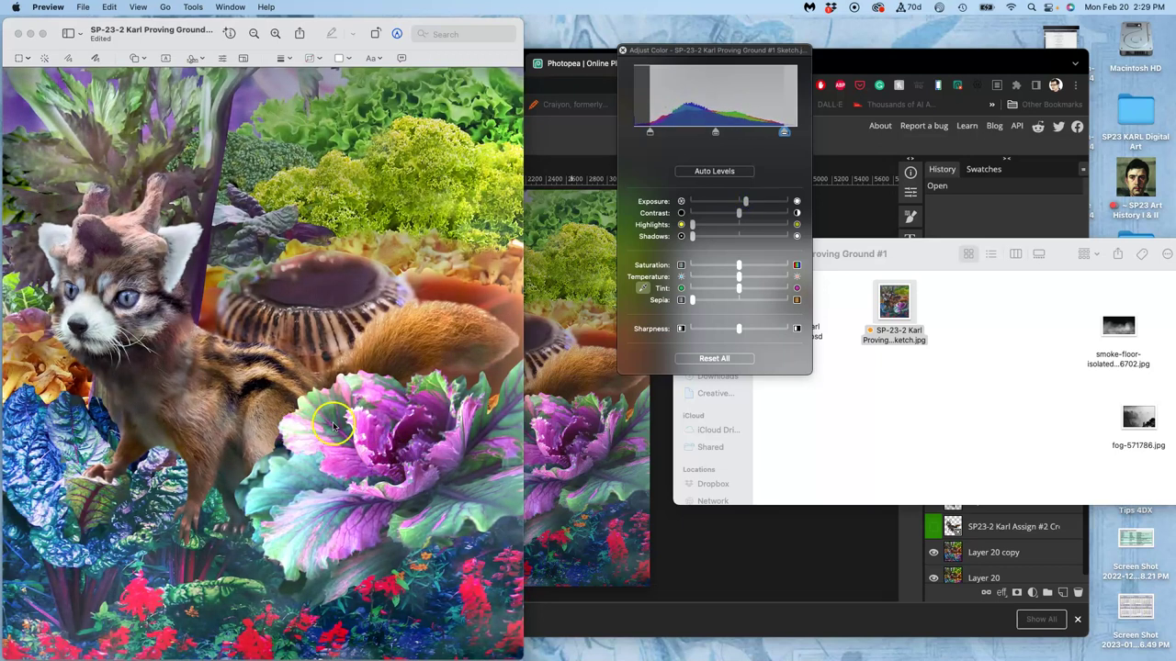
drag(649, 131, 646, 133)
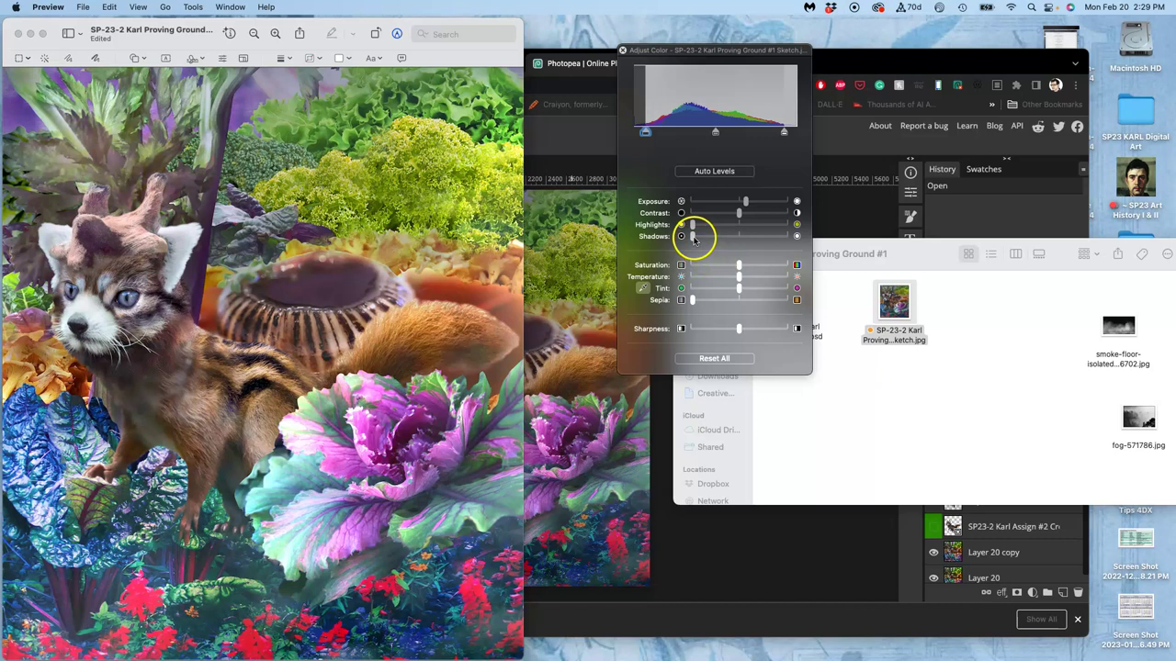
drag(693, 236, 607, 231)
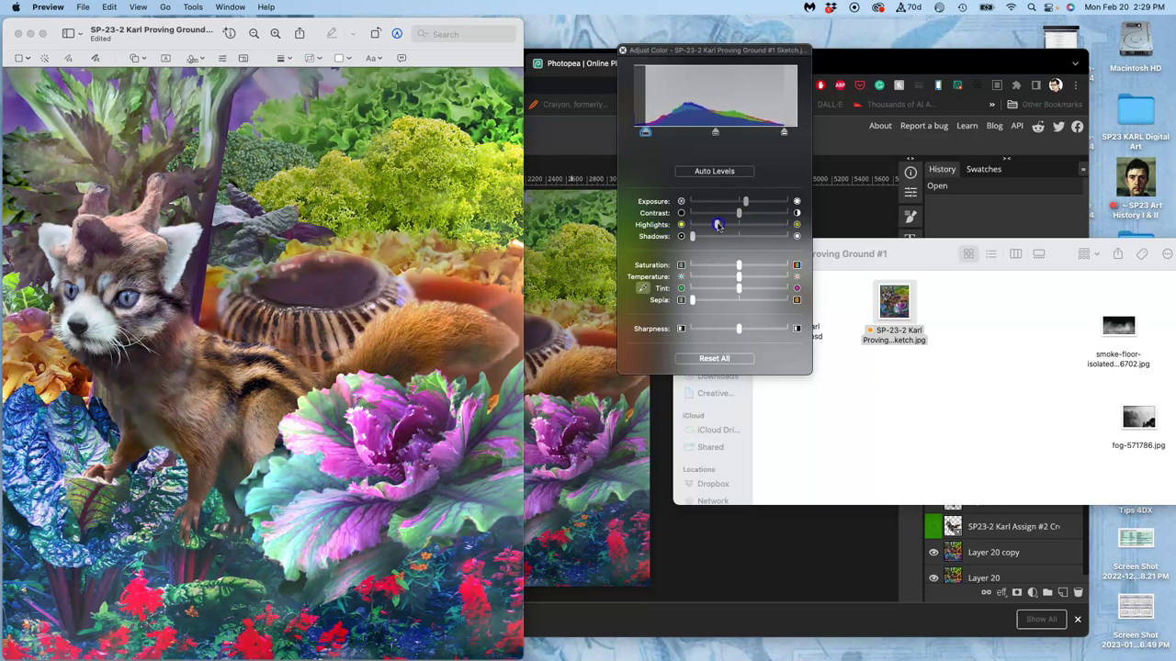
drag(725, 226, 754, 224)
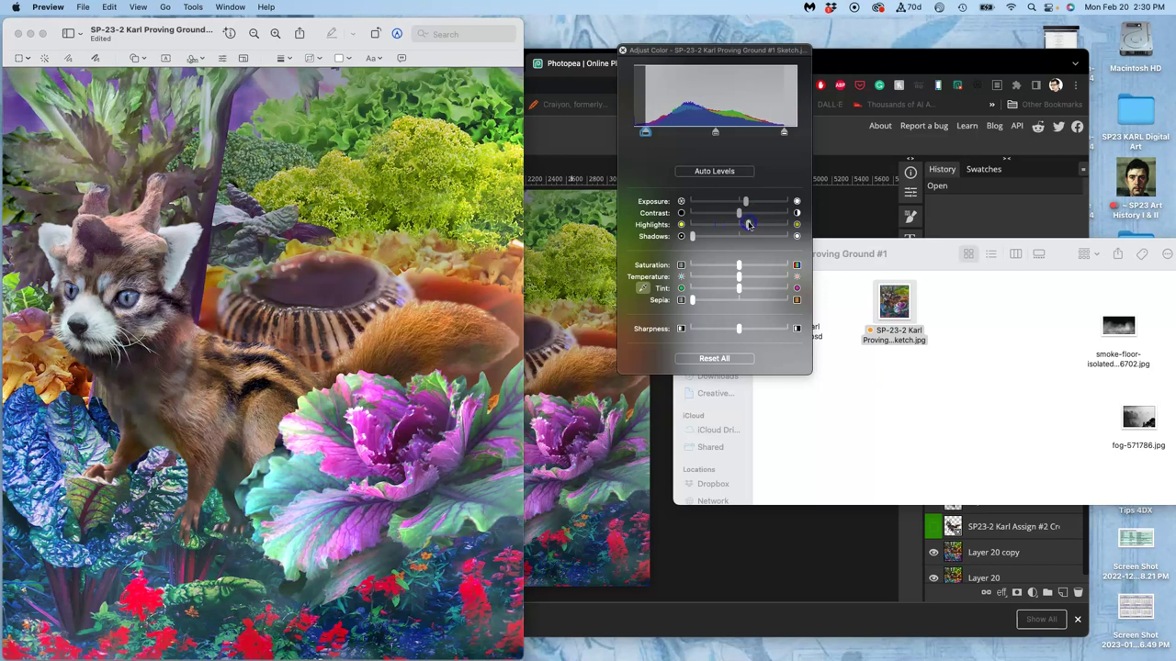
click(740, 265)
drag(741, 266, 681, 266)
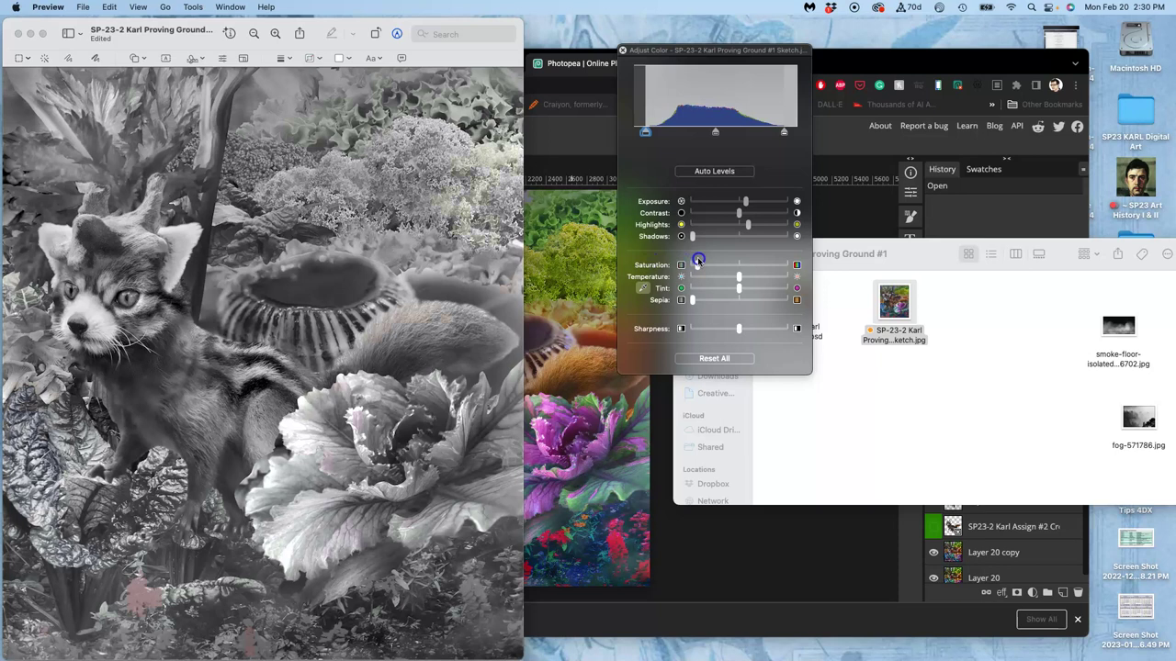
Drag saturation back toward the middle and nudge the tint slightly toward magenta.
drag(696, 264, 745, 280)
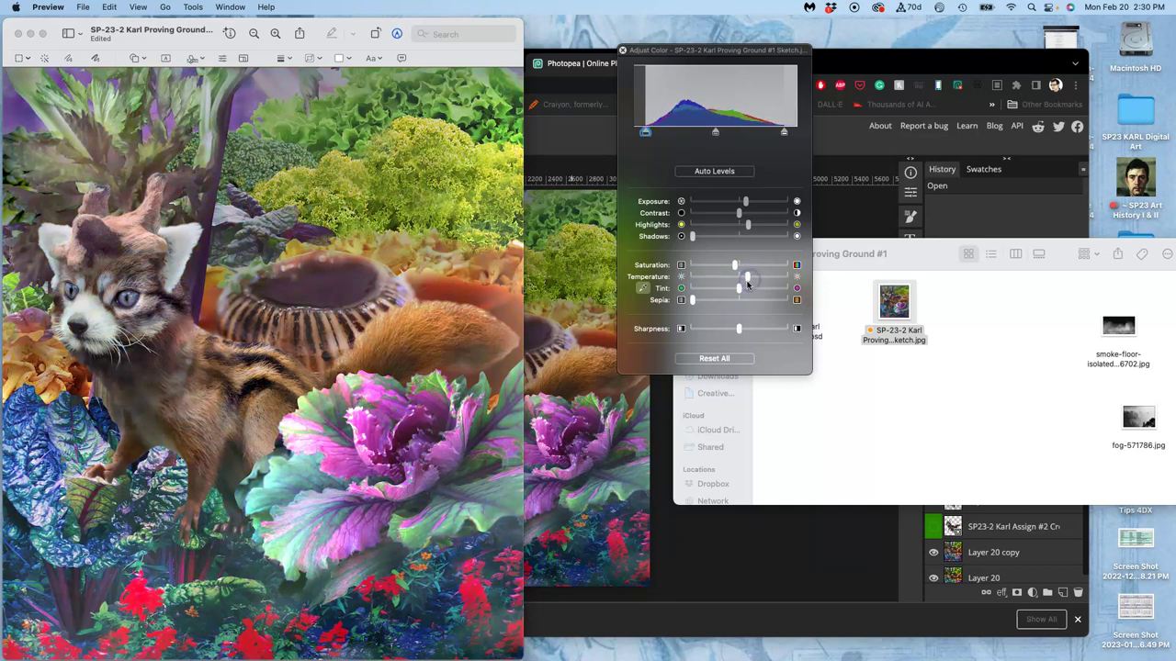
drag(739, 291, 745, 289)
Zoom in, raise the Sharpness slider to crisp up the composite's details, then zoom back out.
click(377, 351)
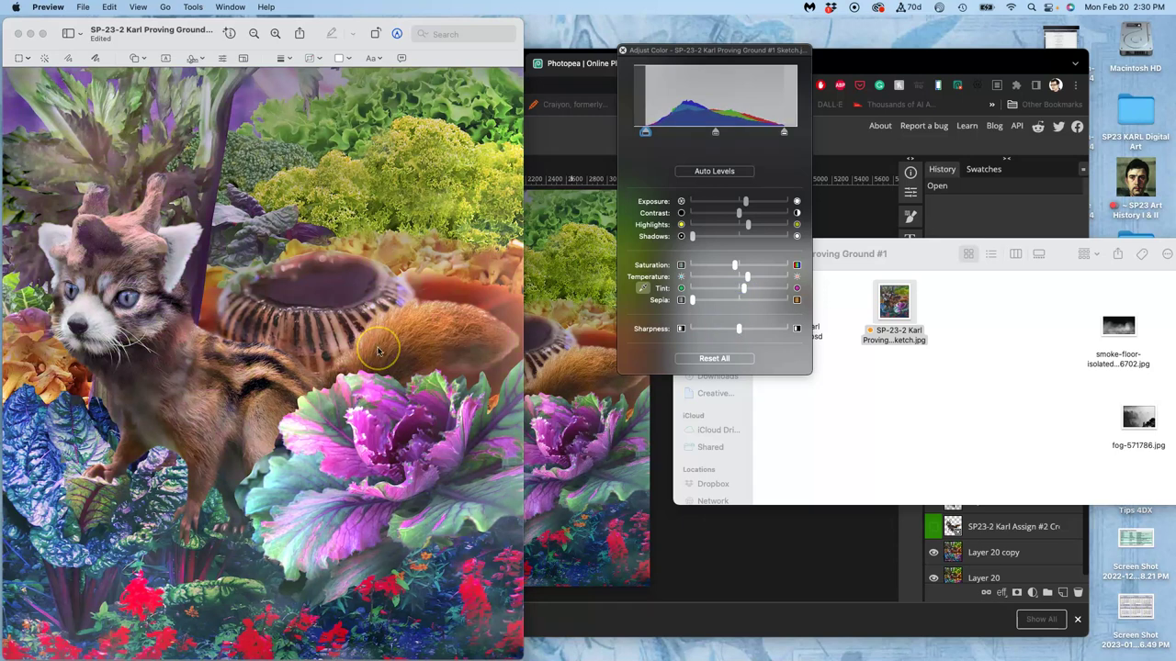
scroll(376, 350, up, 8)
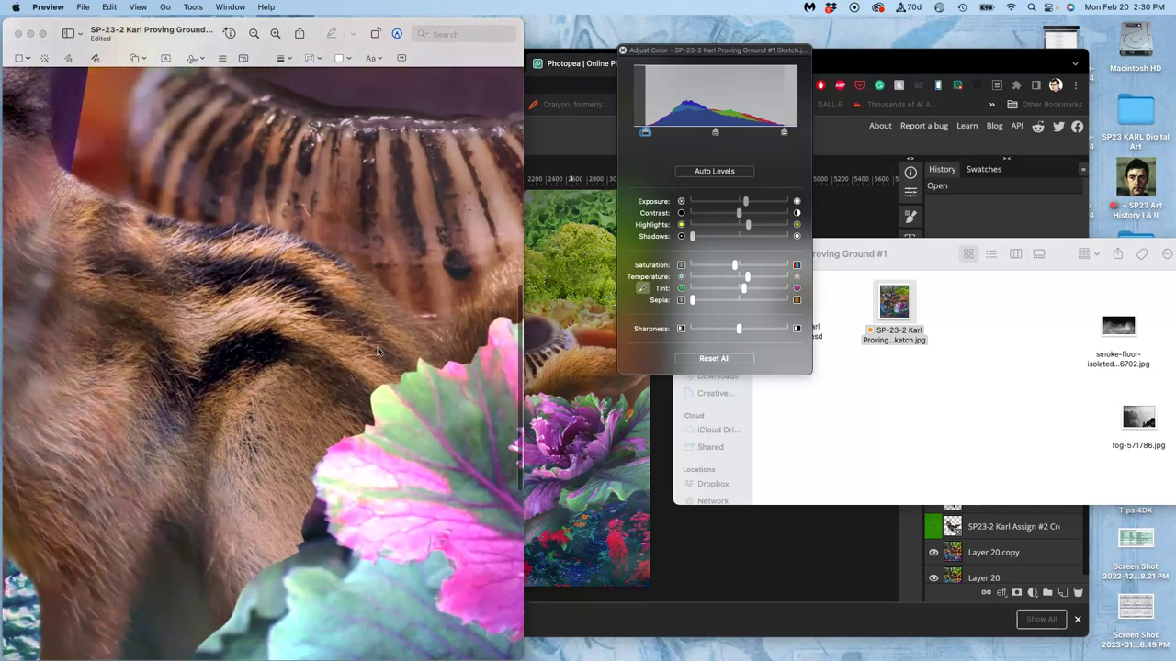
scroll(376, 351, up, 10)
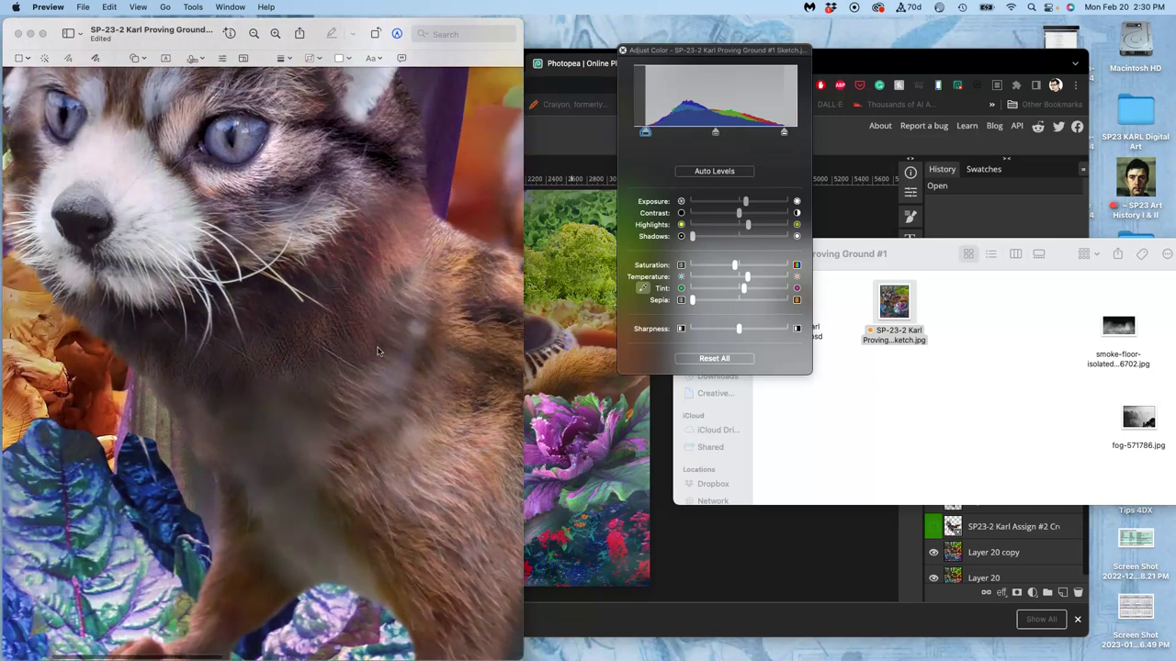
scroll(376, 351, up, 5)
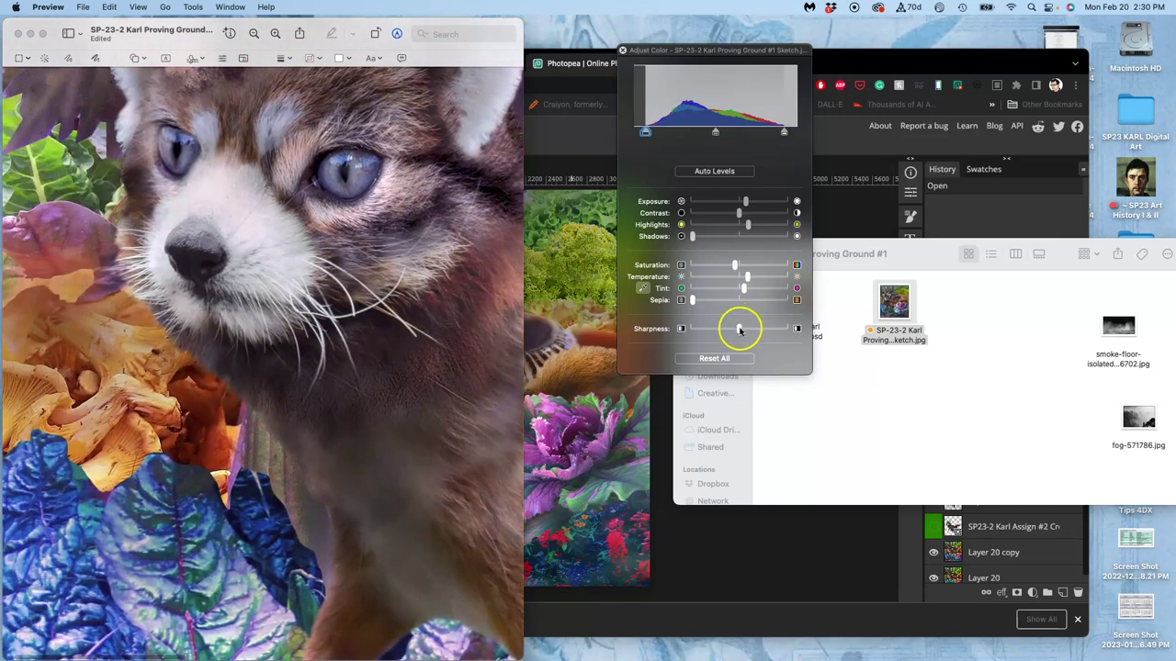
drag(739, 328, 770, 328)
scroll(176, 411, down, 5)
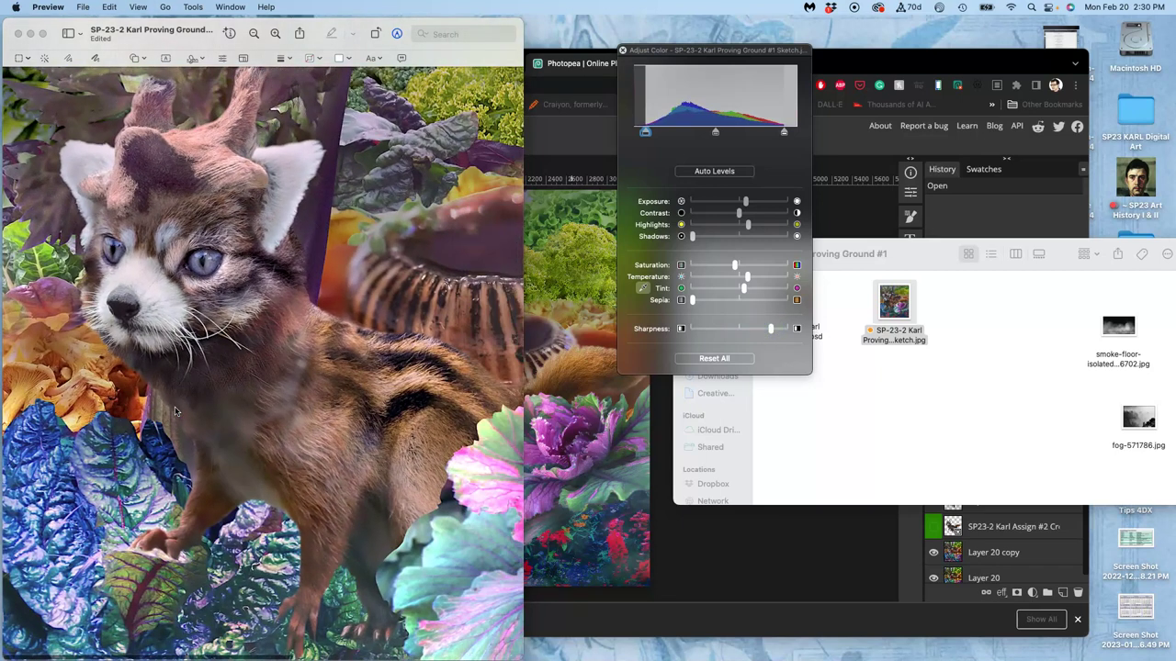
scroll(177, 410, up, 5)
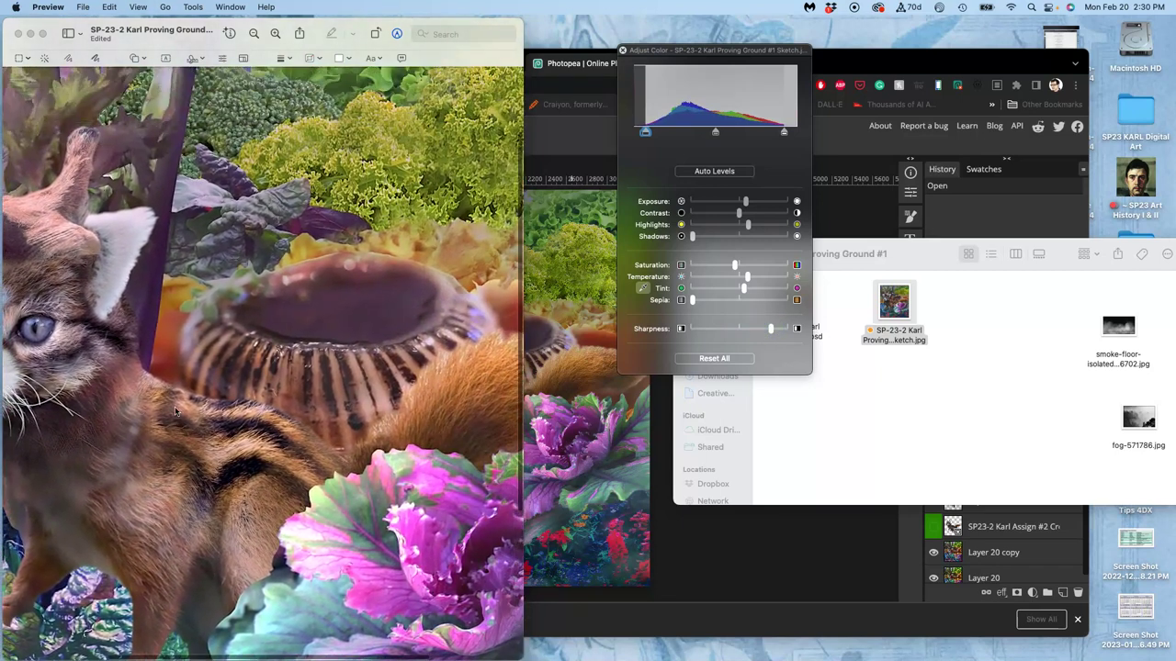
scroll(176, 411, down, 4)
key(super+minus)
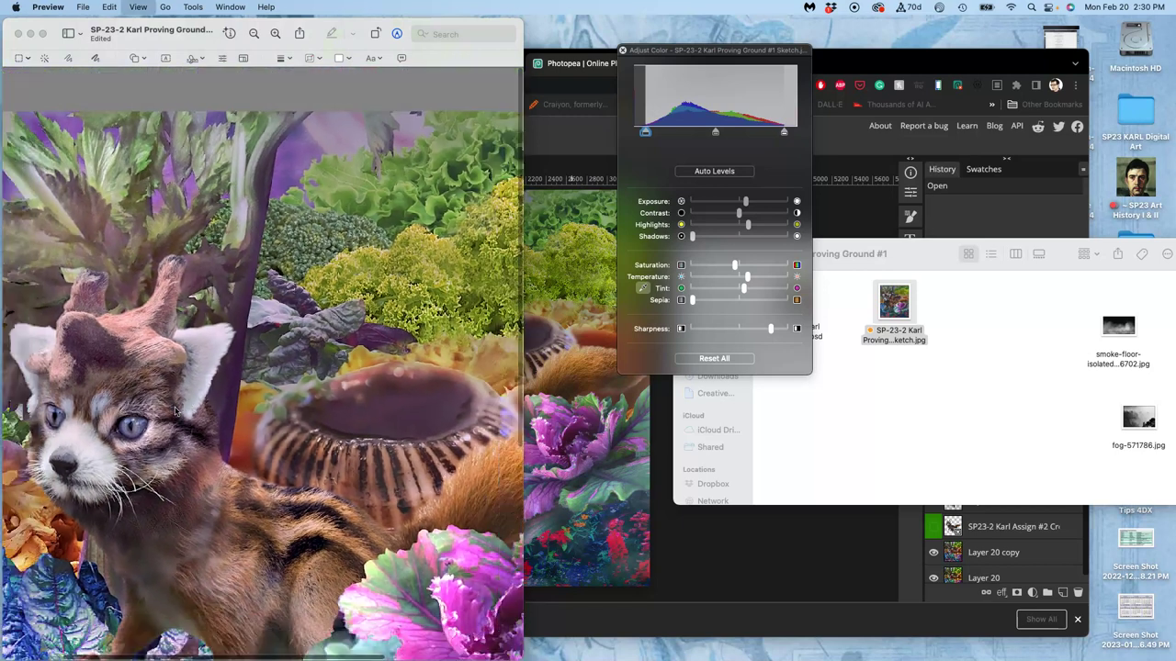
key(super+minus)
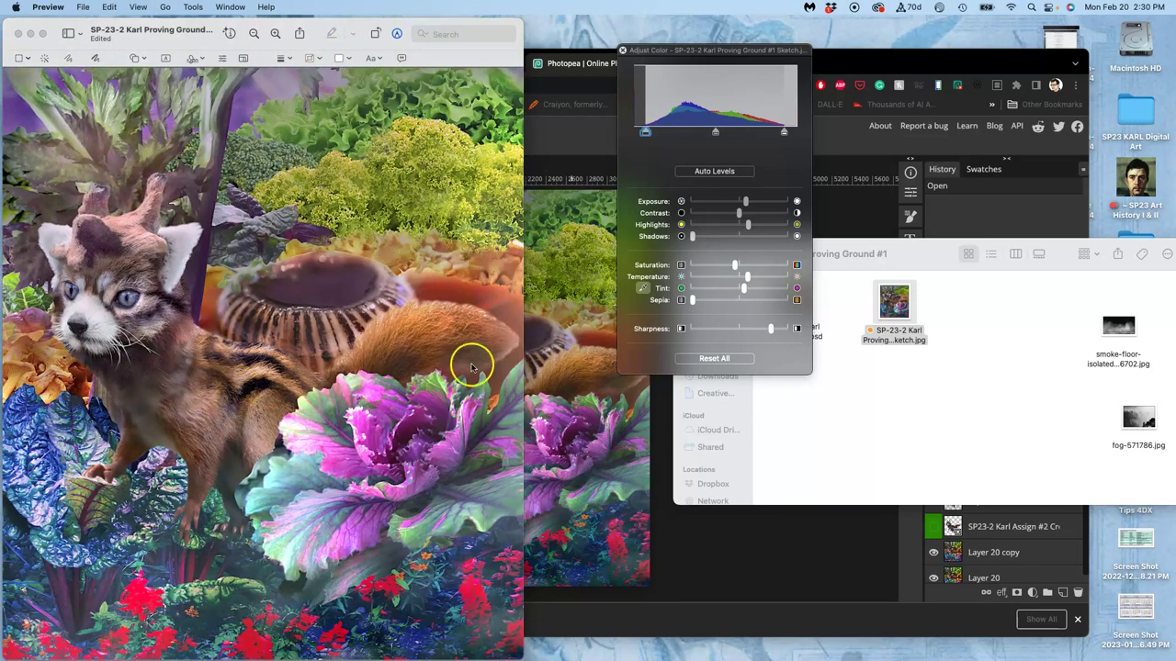
Compare against the Photopea original, fine-tune sharpness, and close the edited image window.
click(569, 370)
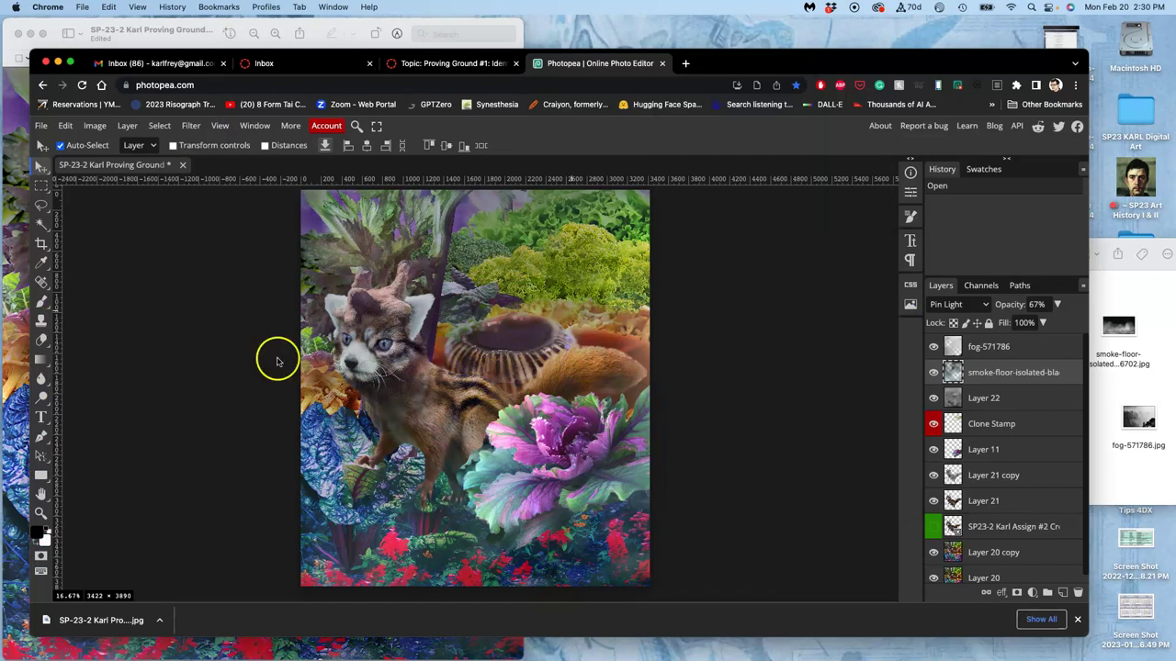
click(22, 321)
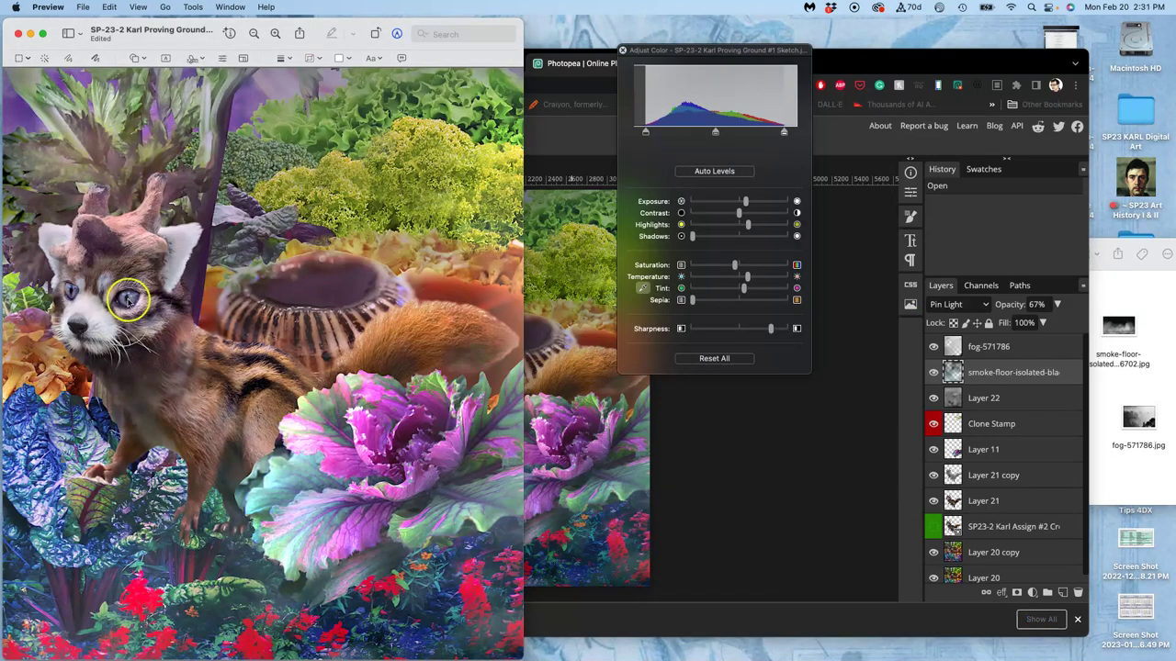
click(770, 330)
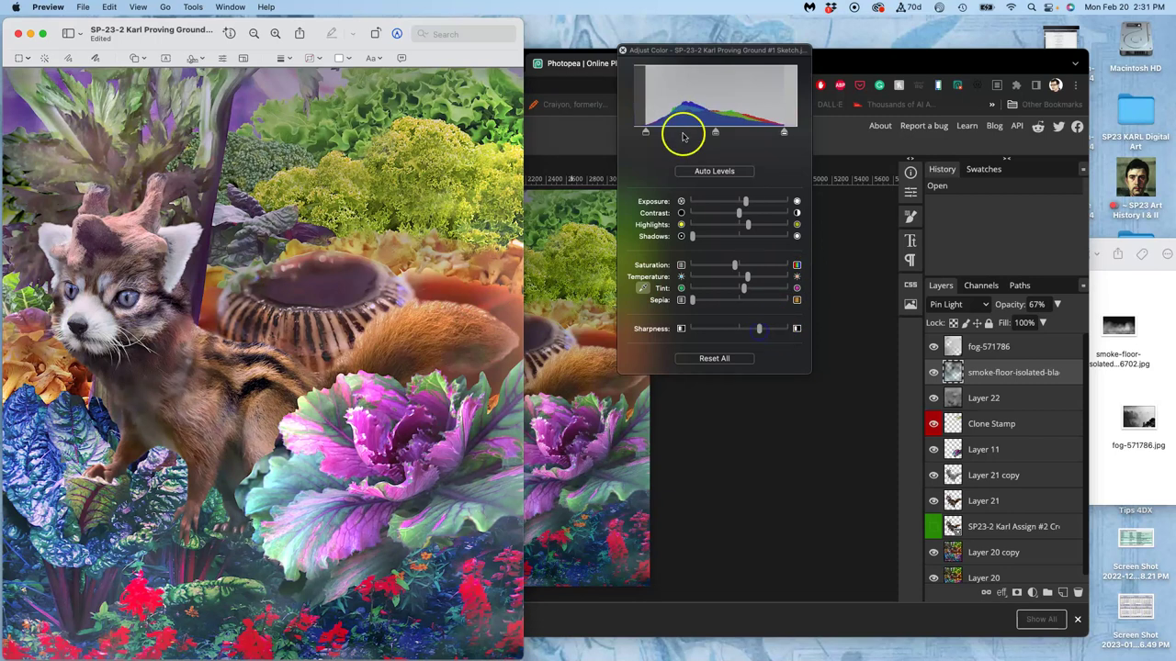
click(17, 34)
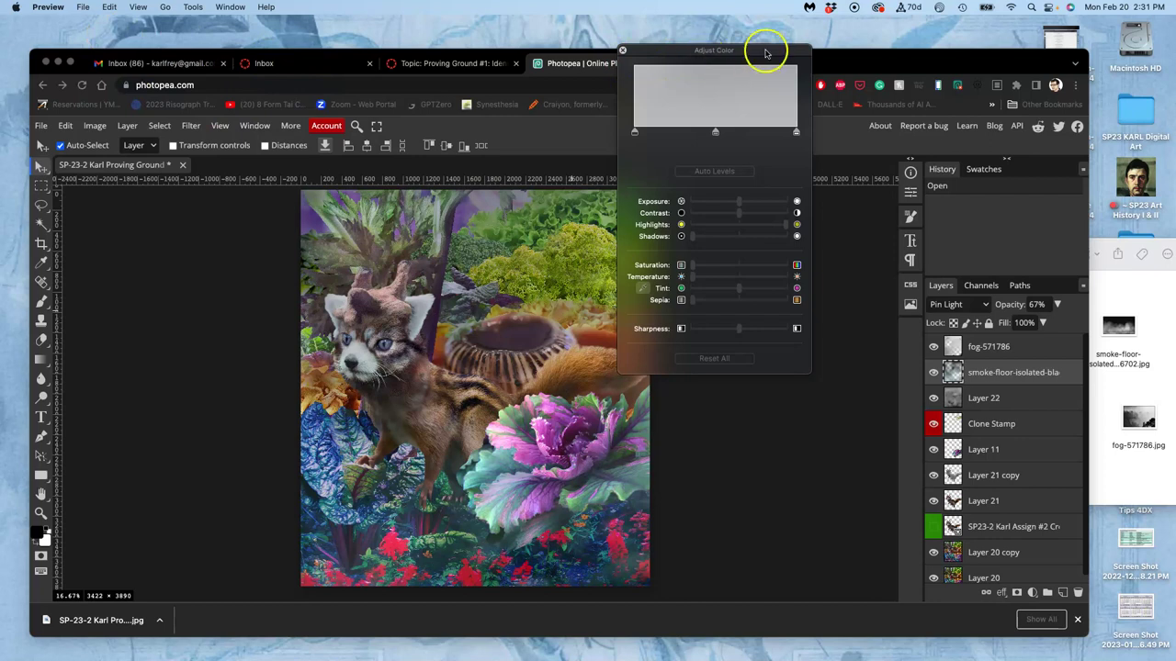
drag(761, 46, 802, 92)
Close the colour panel and the Photopea tab, confirming Leave.
click(662, 95)
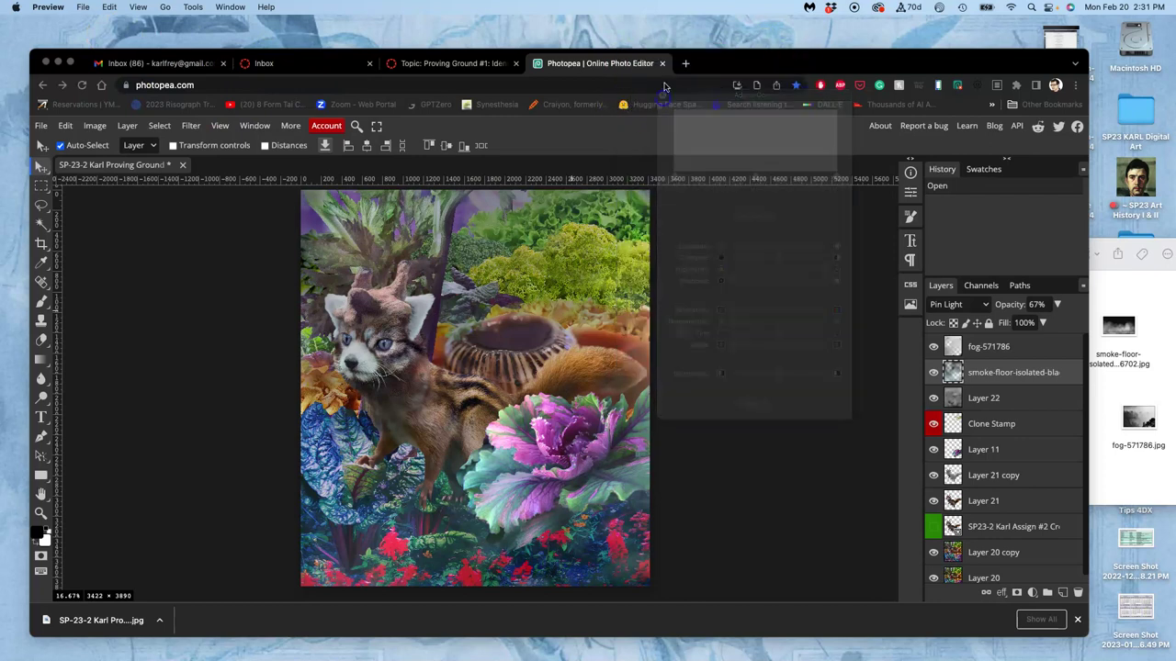
click(661, 63)
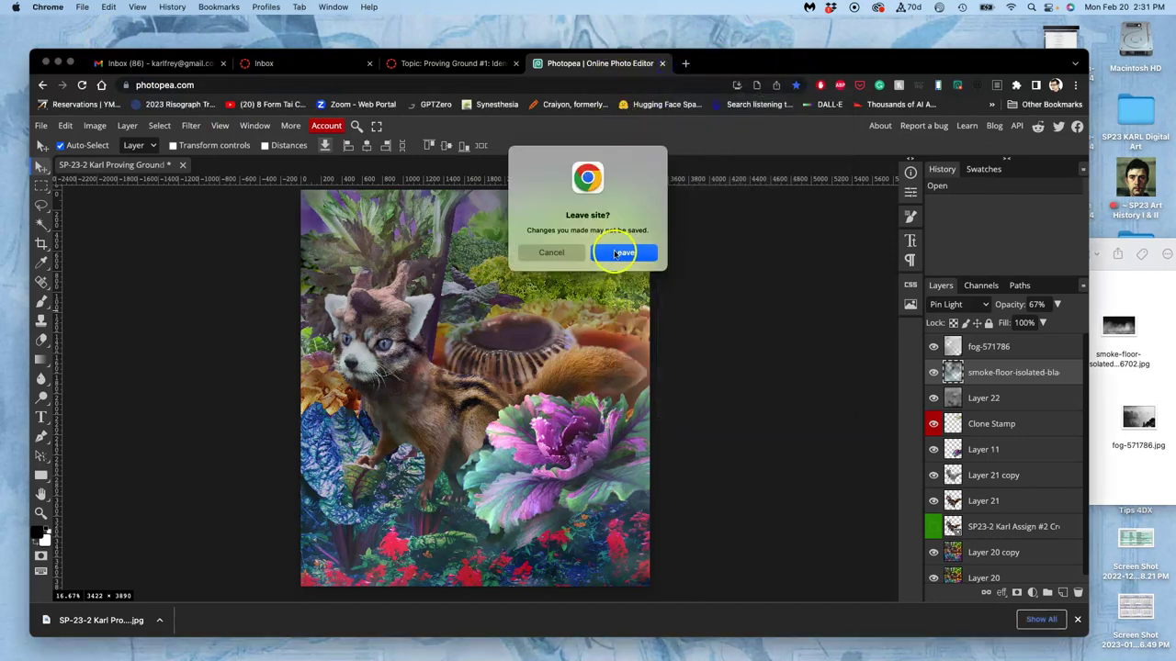
click(617, 254)
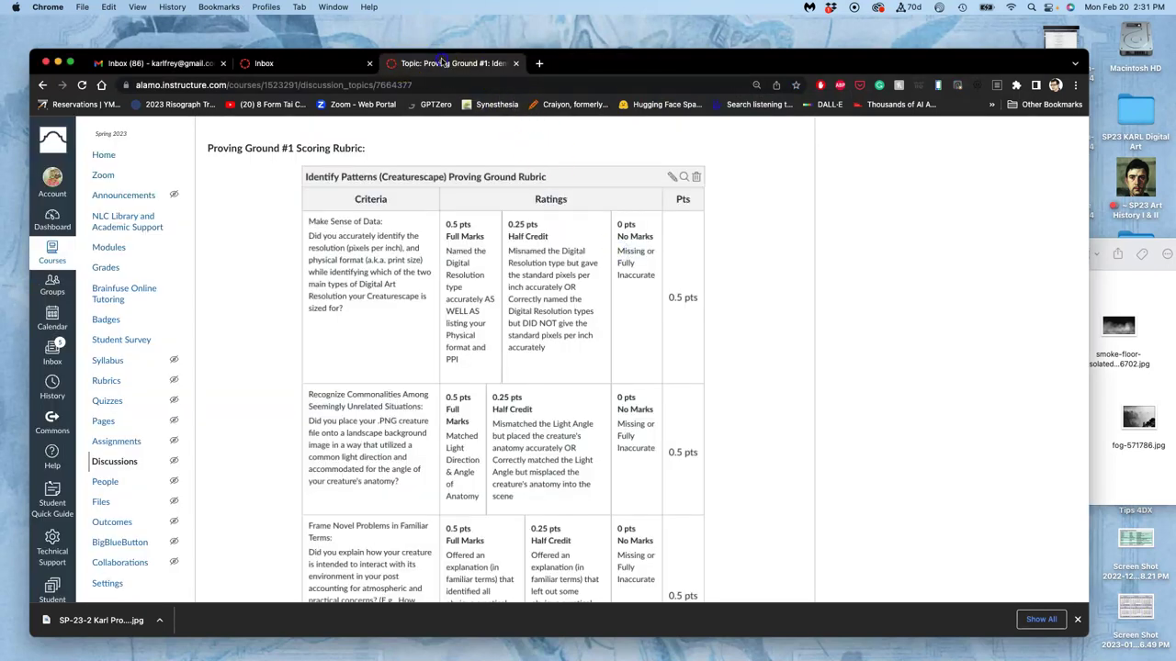
Start a reply on the Proving Ground #1 discussion and type the student's name.
scroll(409, 213, up, 10)
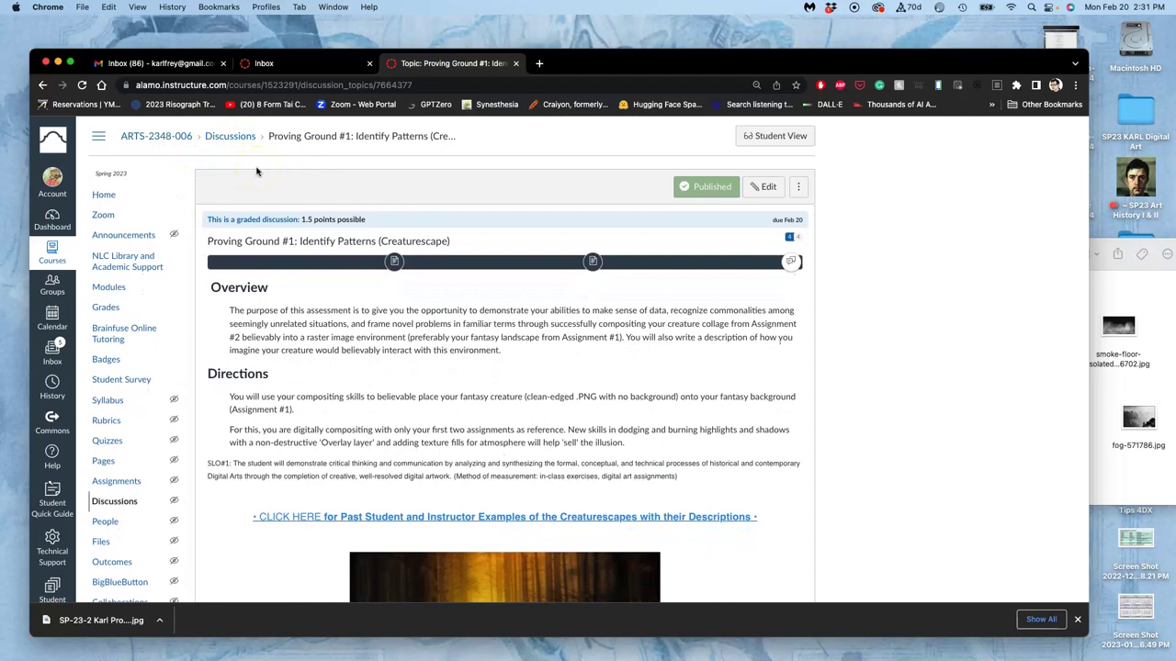
scroll(256, 172, down, 20)
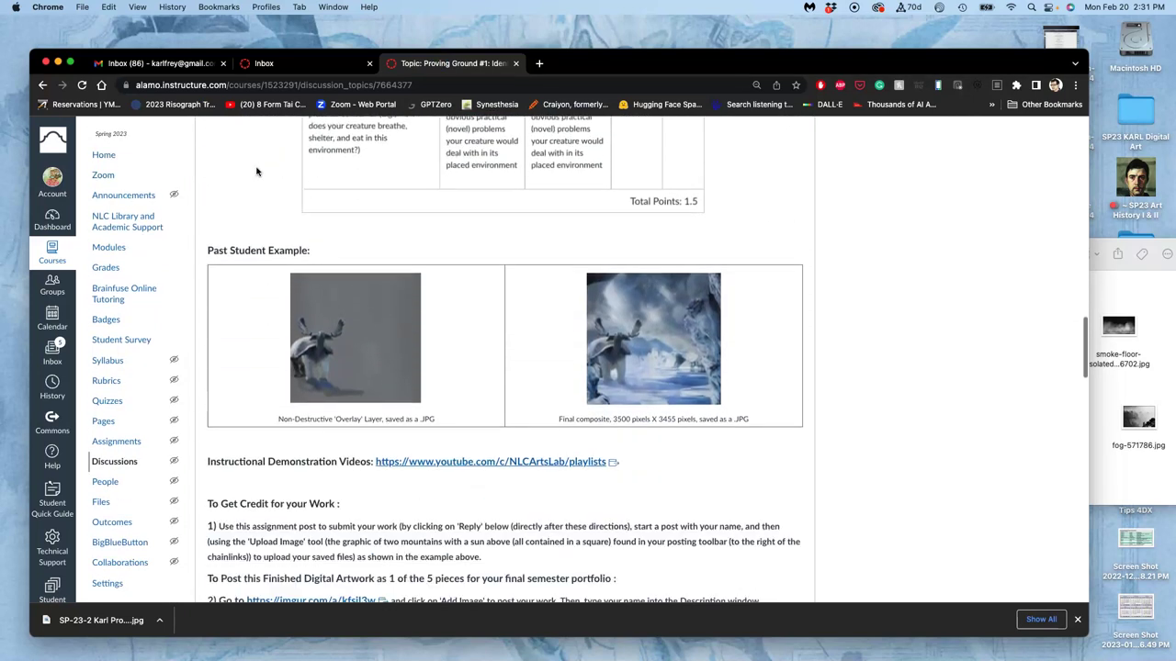
scroll(257, 172, down, 5)
click(242, 338)
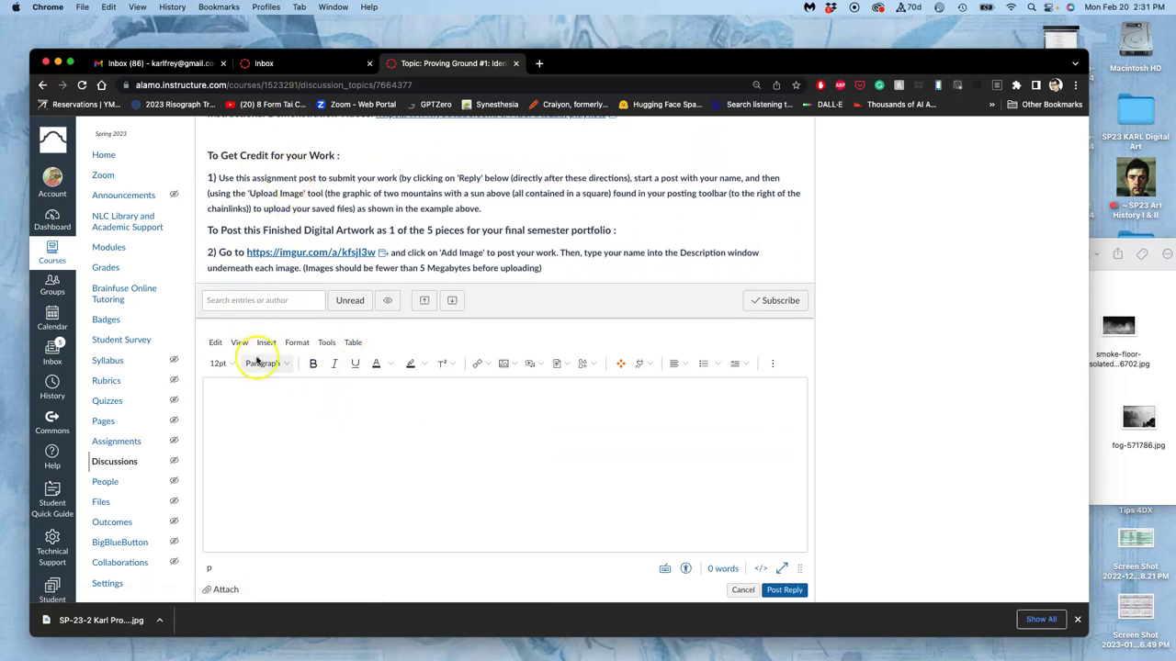
click(245, 397)
text(Karl Frey)
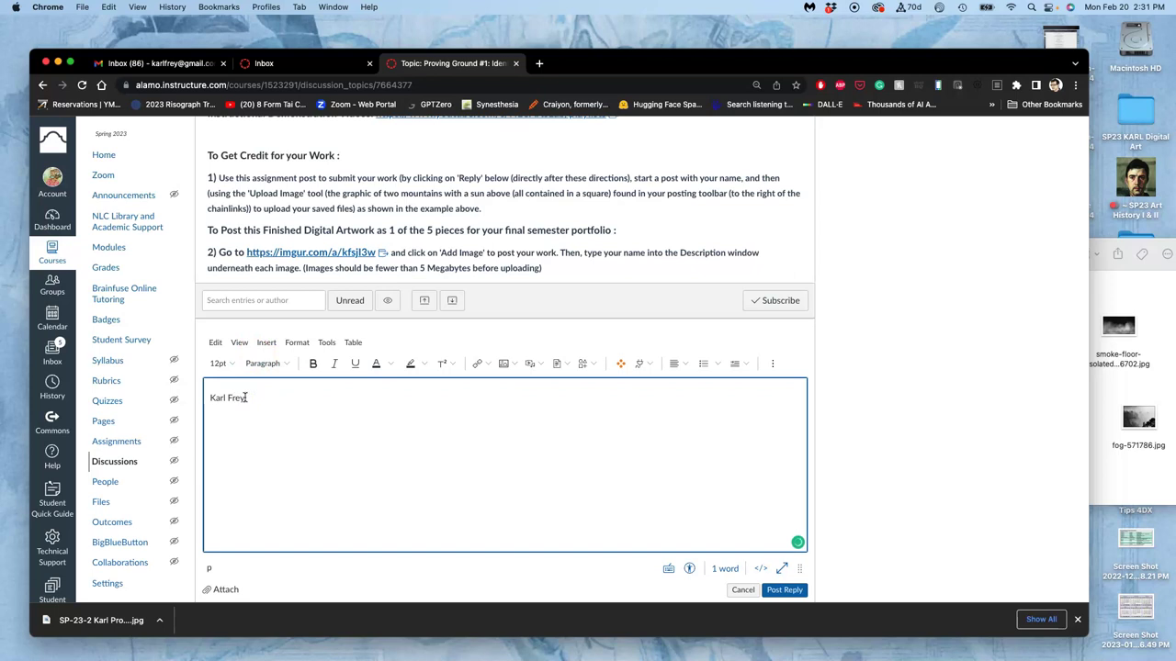
Upload the composite JPG from the project folder and insert it into the reply.
click(507, 364)
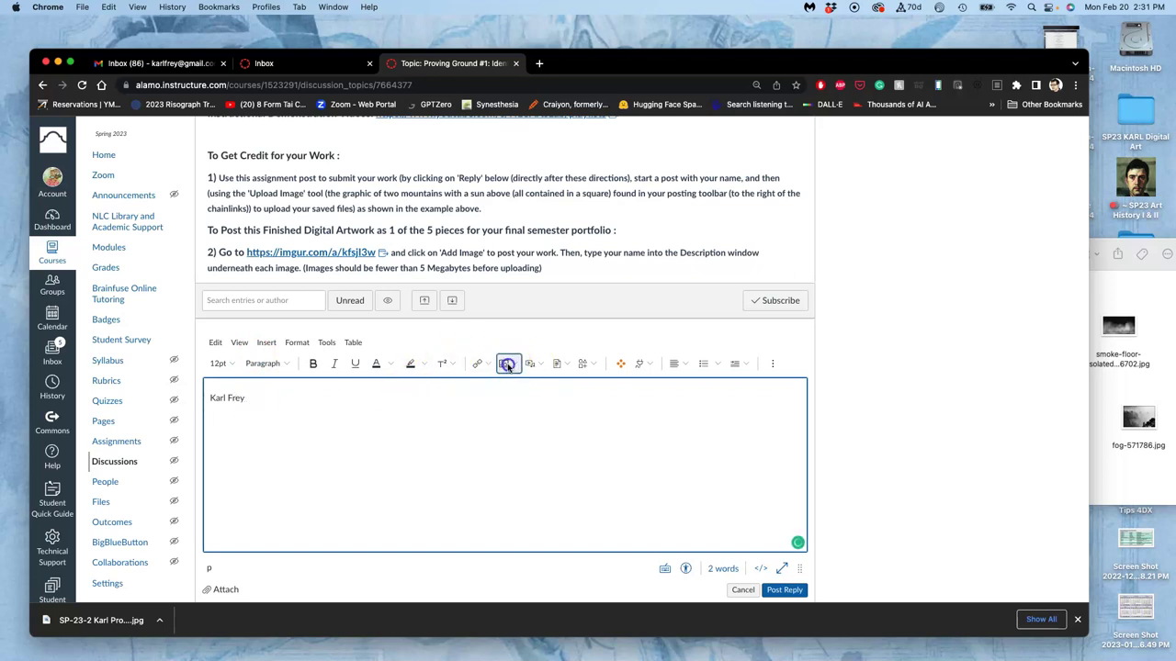
click(514, 386)
click(1116, 287)
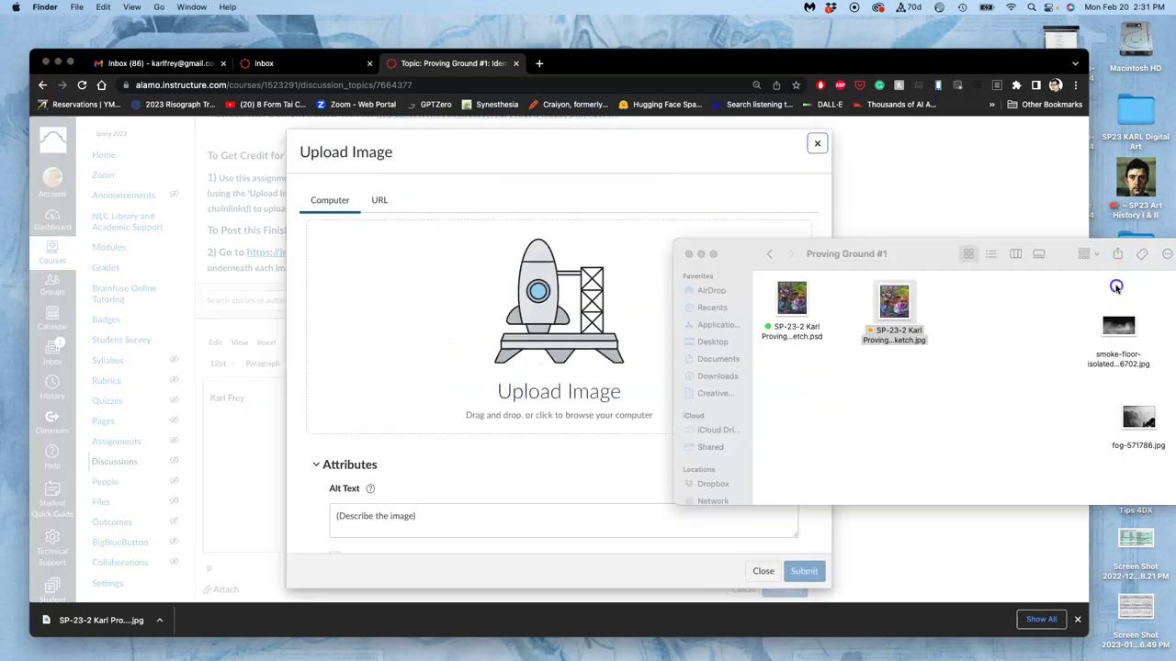
drag(893, 303, 560, 334)
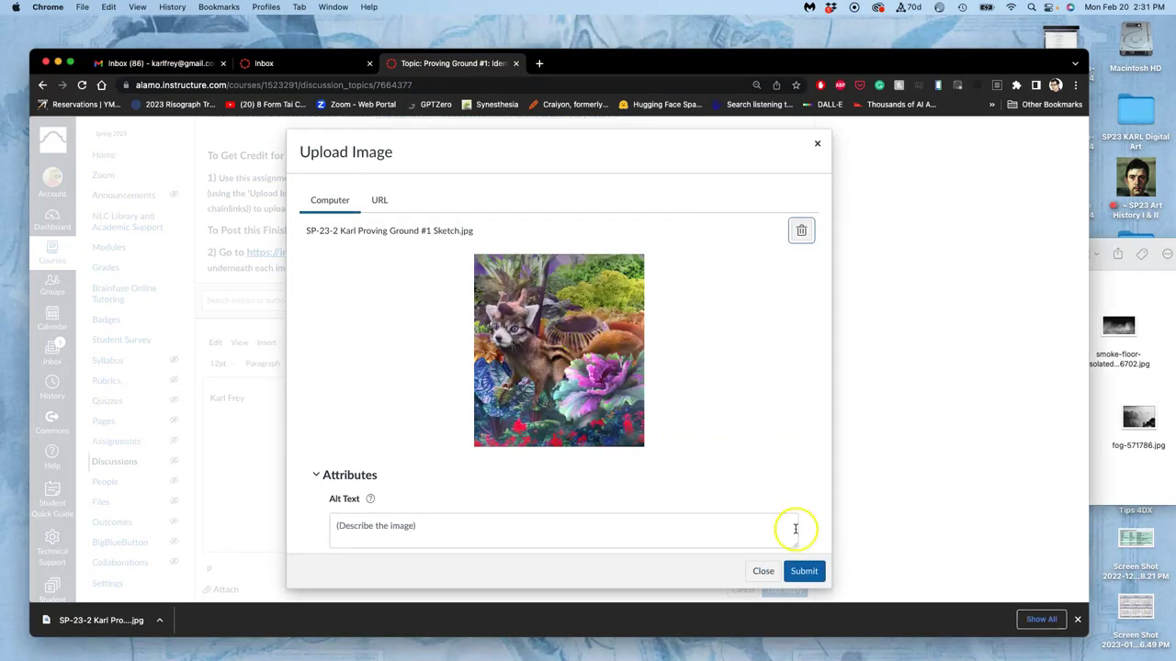
click(804, 570)
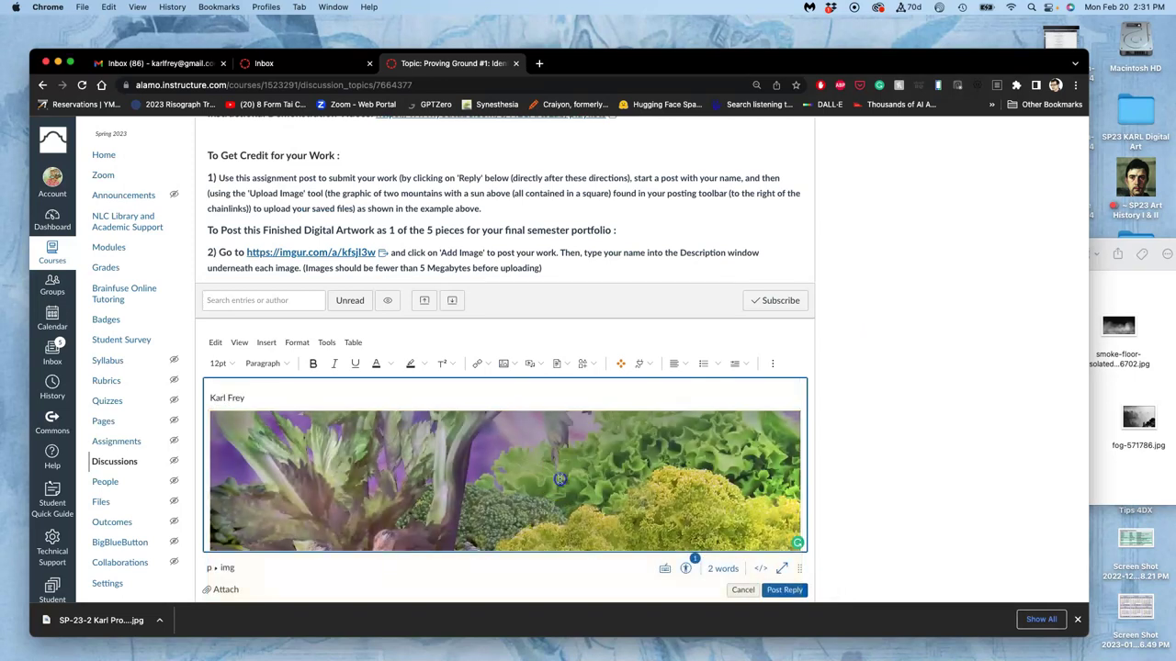
Shrink the inserted image by its corner handle and make the reply editor taller.
click(559, 476)
drag(789, 414, 538, 435)
scroll(525, 437, down, 8)
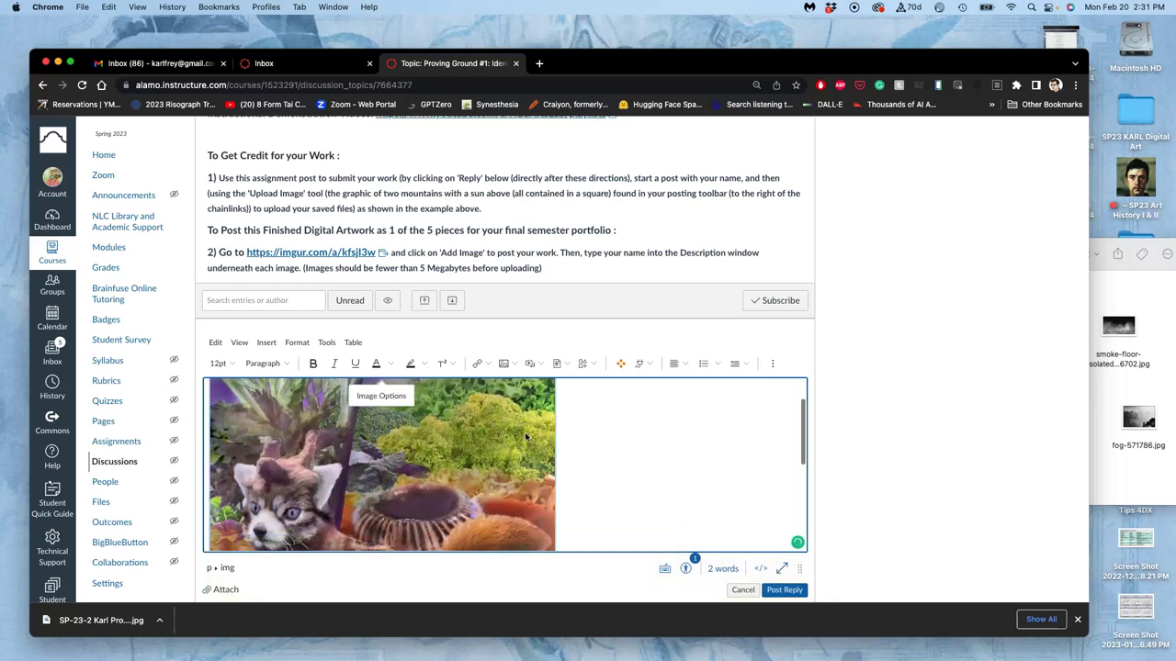
scroll(526, 437, down, 2)
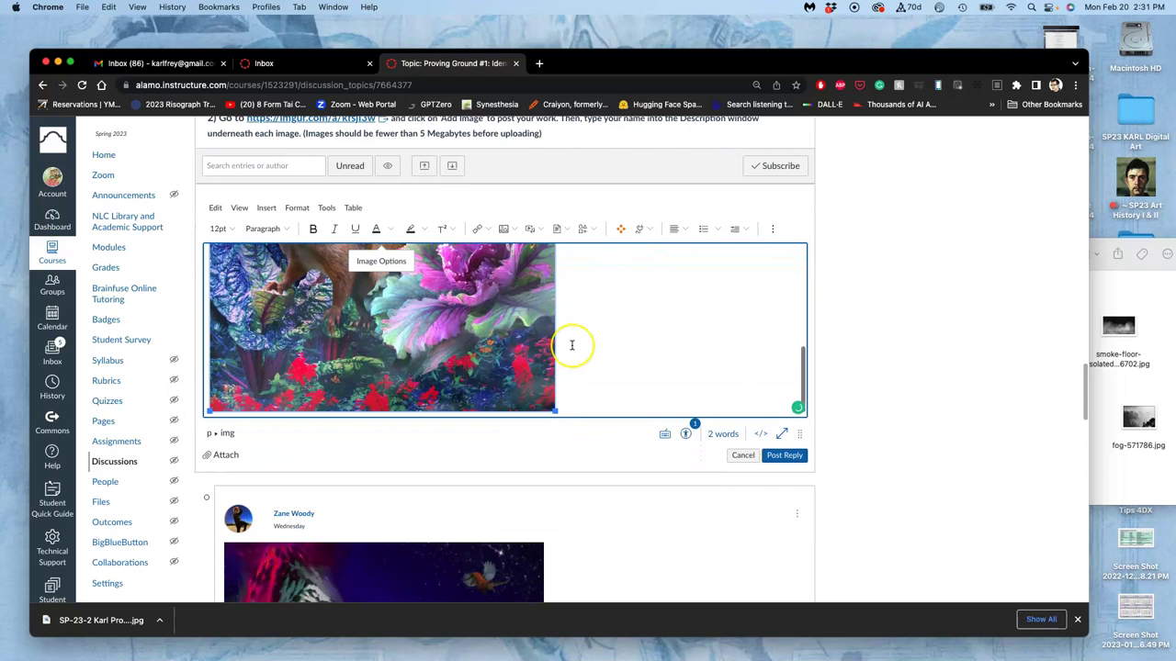
scroll(570, 345, up, 6)
scroll(572, 345, down, 2)
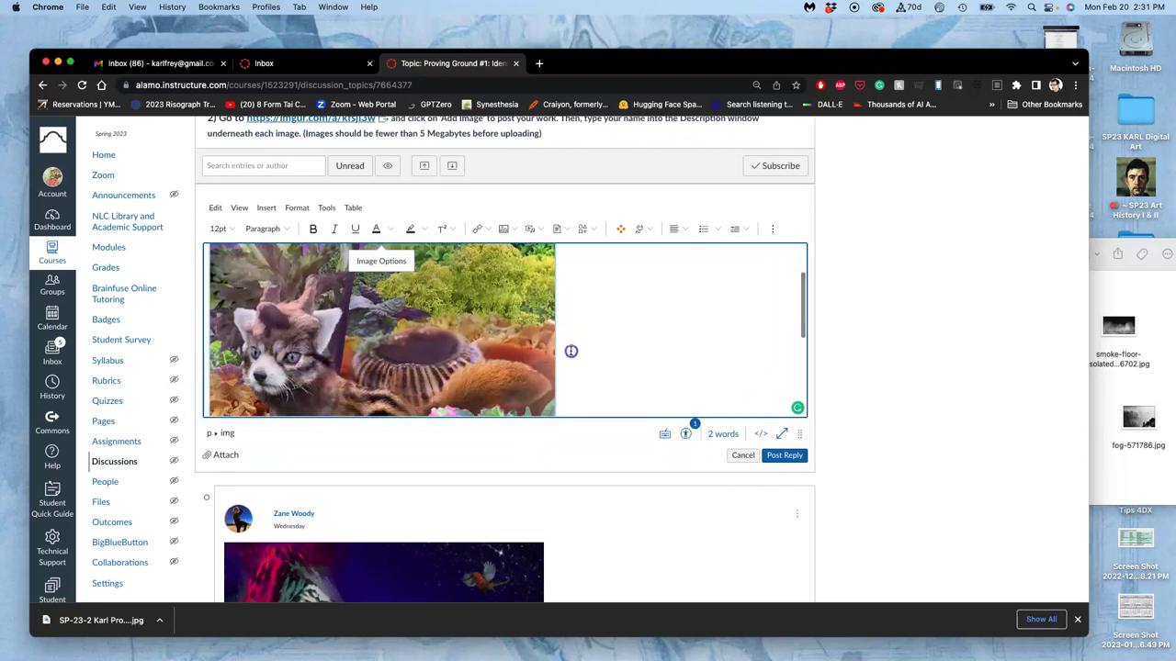
drag(801, 435, 816, 648)
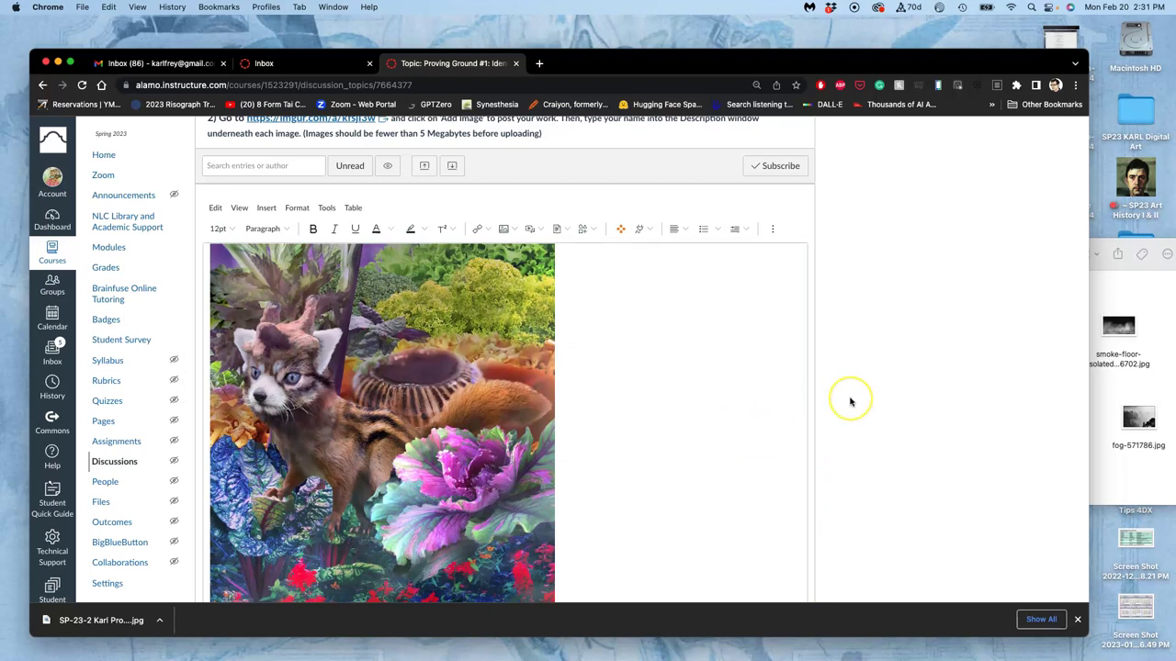
scroll(849, 402, down, 2)
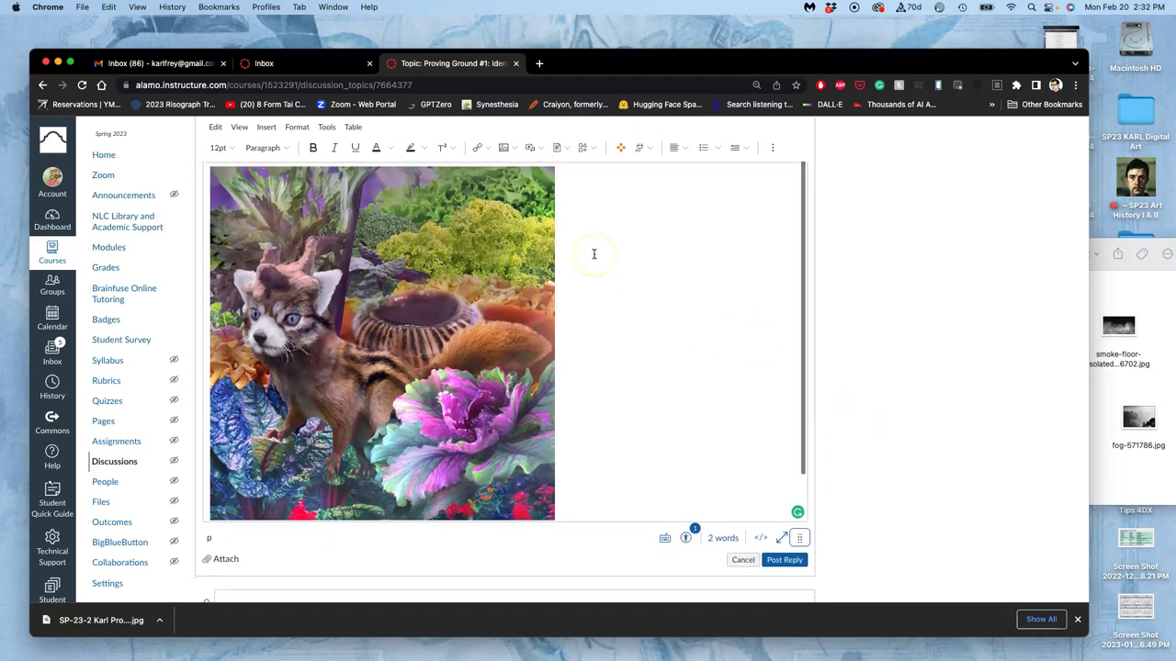
scroll(593, 253, down, 1)
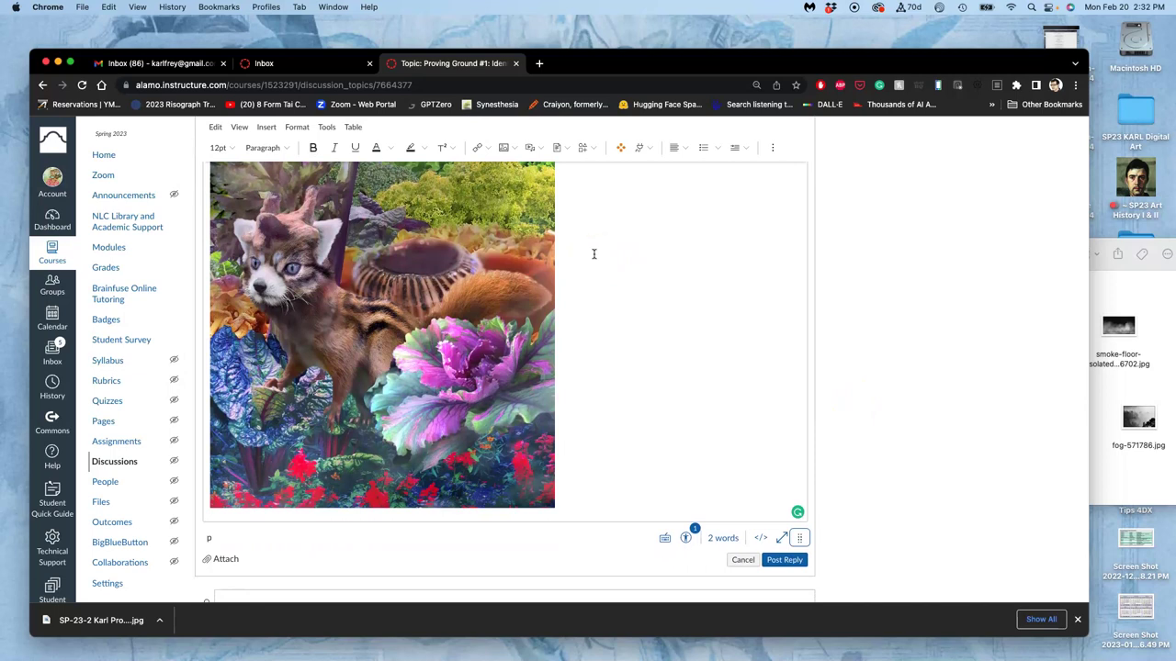
click(883, 271)
scroll(885, 274, down, 10)
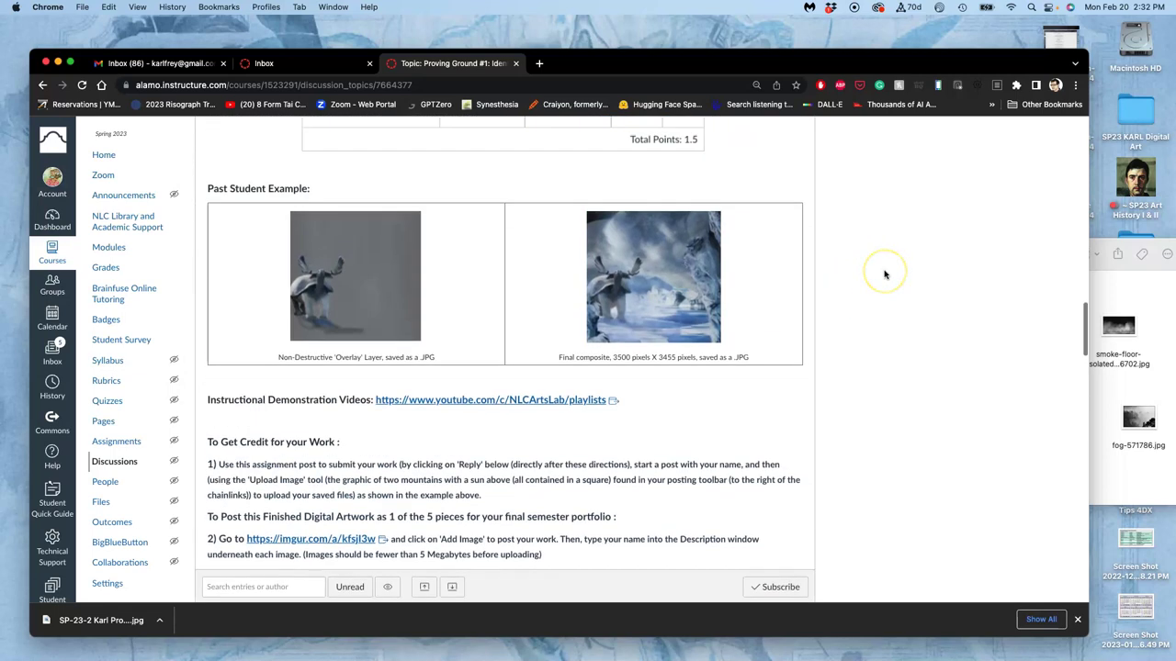
scroll(884, 274, up, 3)
scroll(885, 272, up, 3)
click(386, 234)
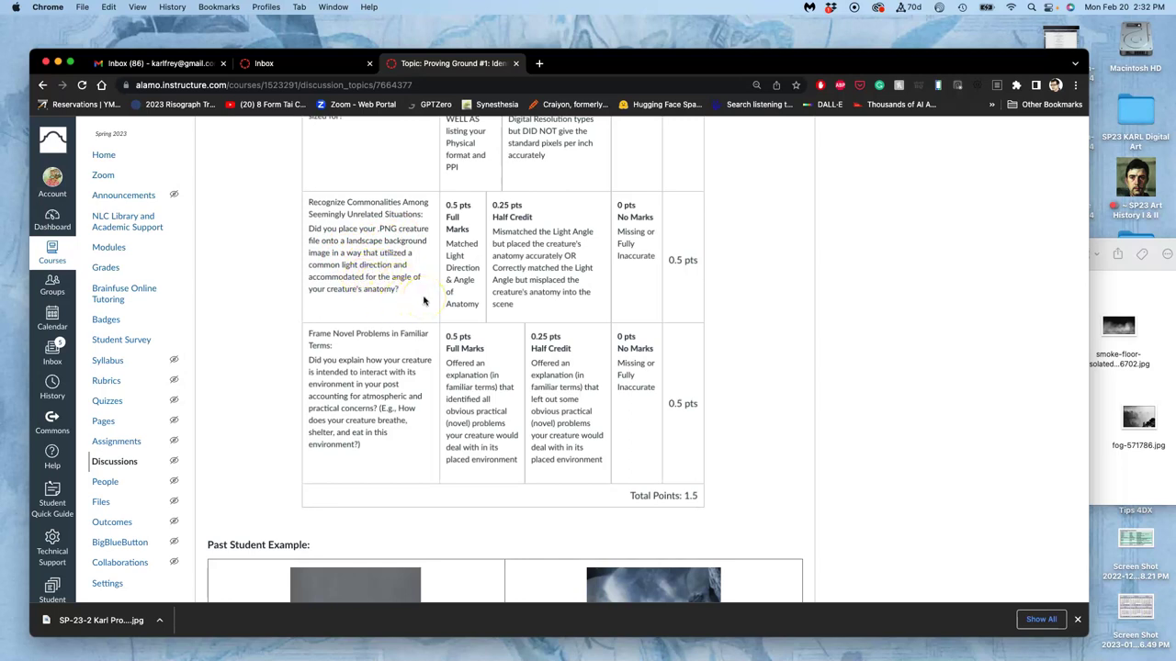
scroll(424, 300, down, 15)
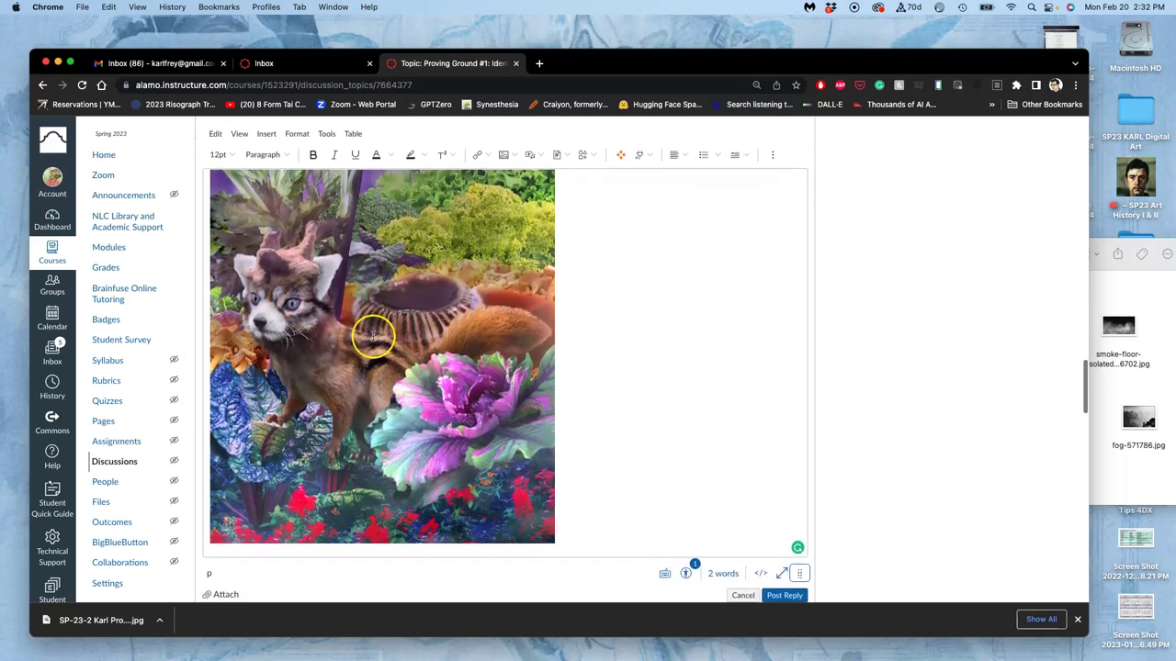
scroll(512, 352, up, 2)
scroll(512, 356, down, 2)
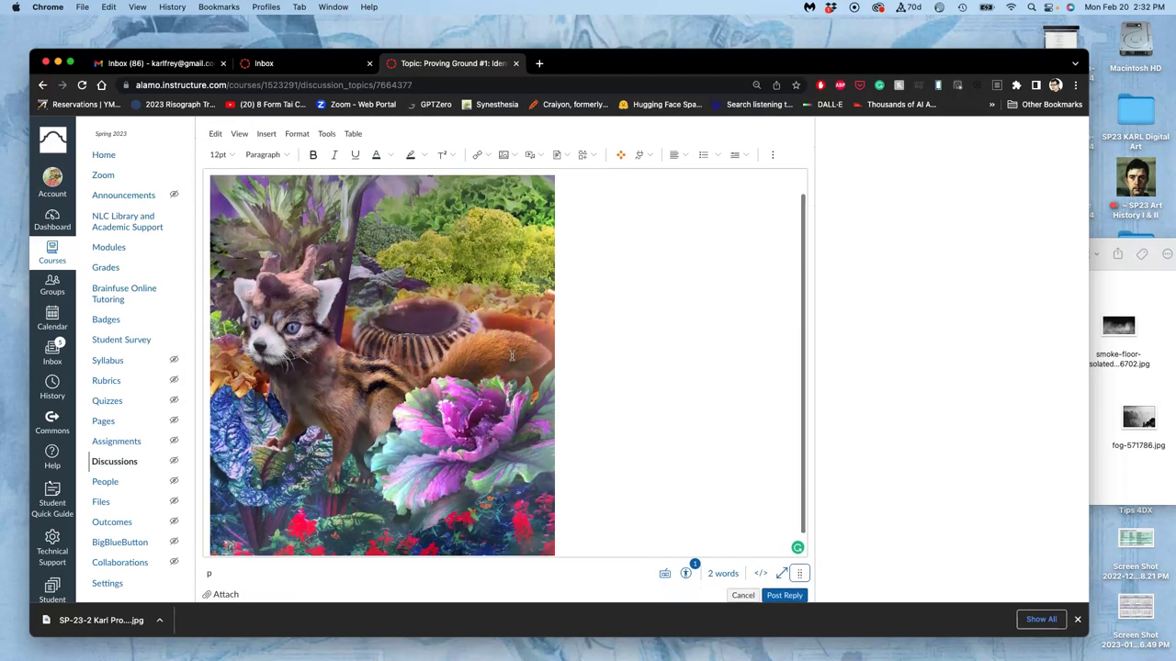
scroll(897, 263, up, 15)
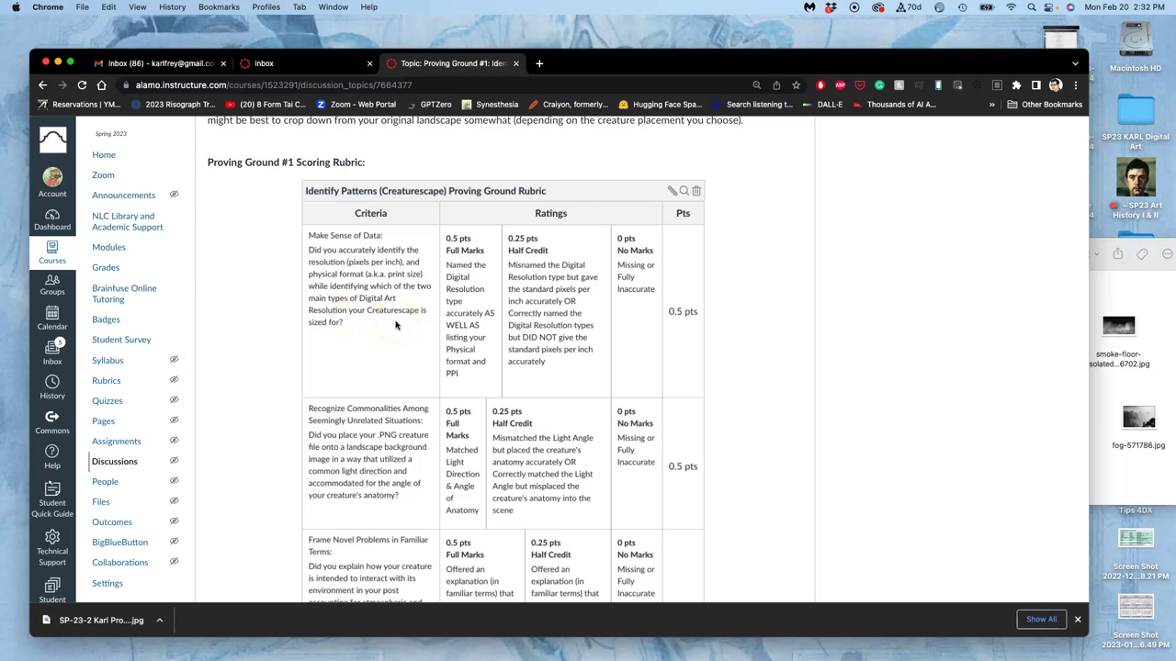
scroll(396, 326, down, 20)
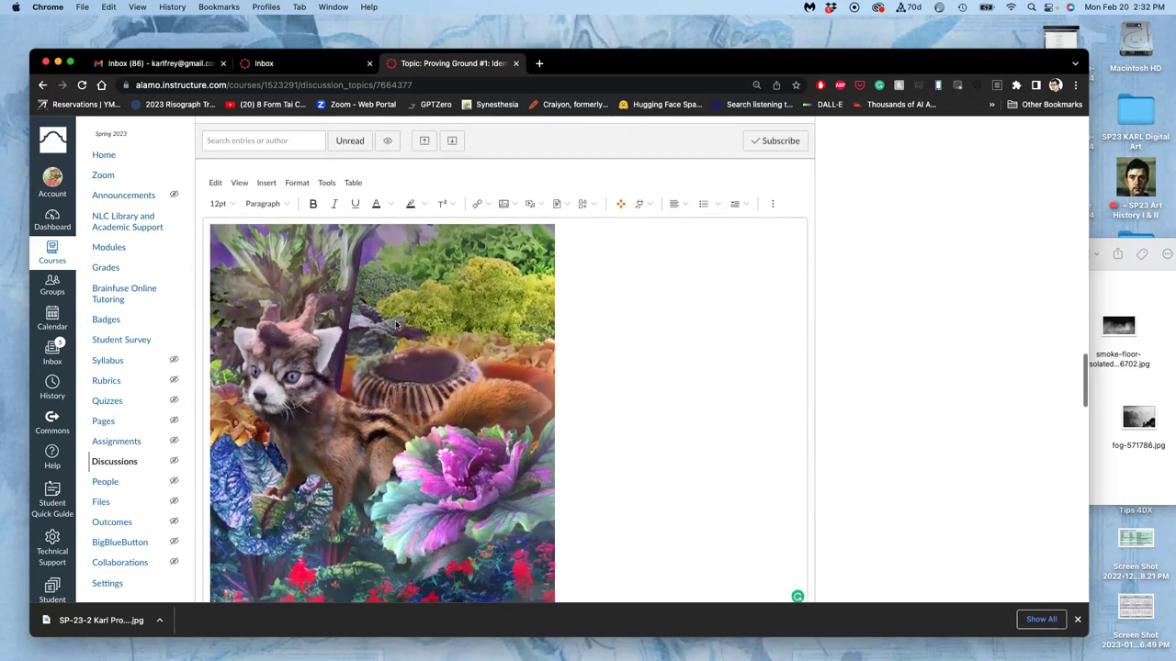
scroll(396, 325, down, 2)
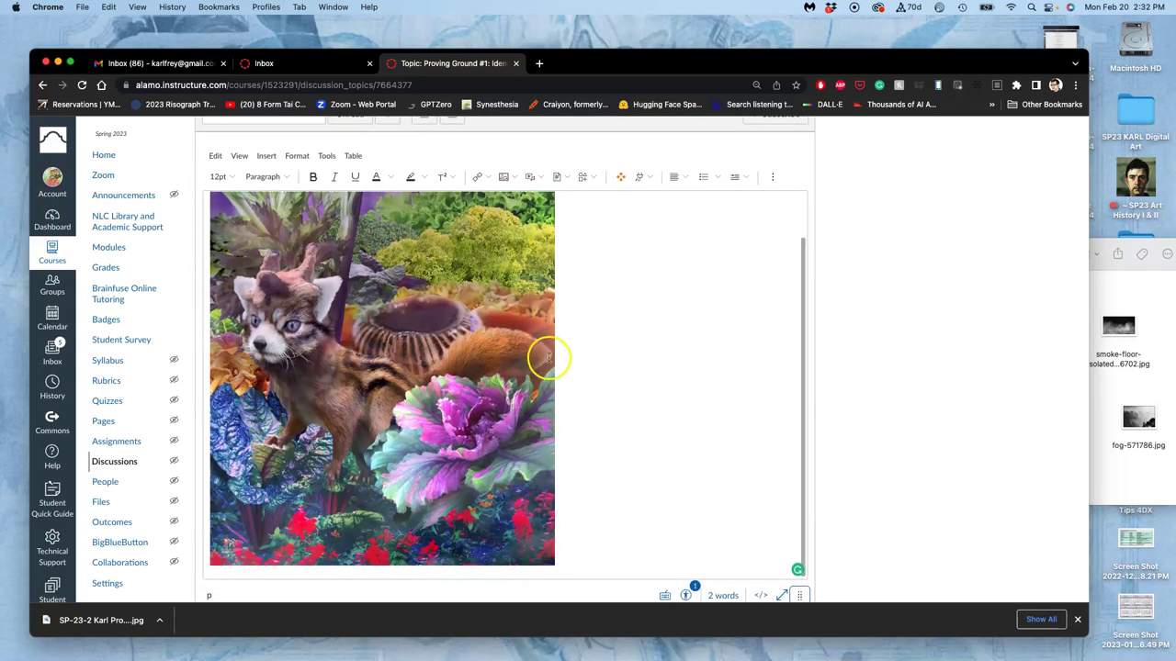
click(570, 395)
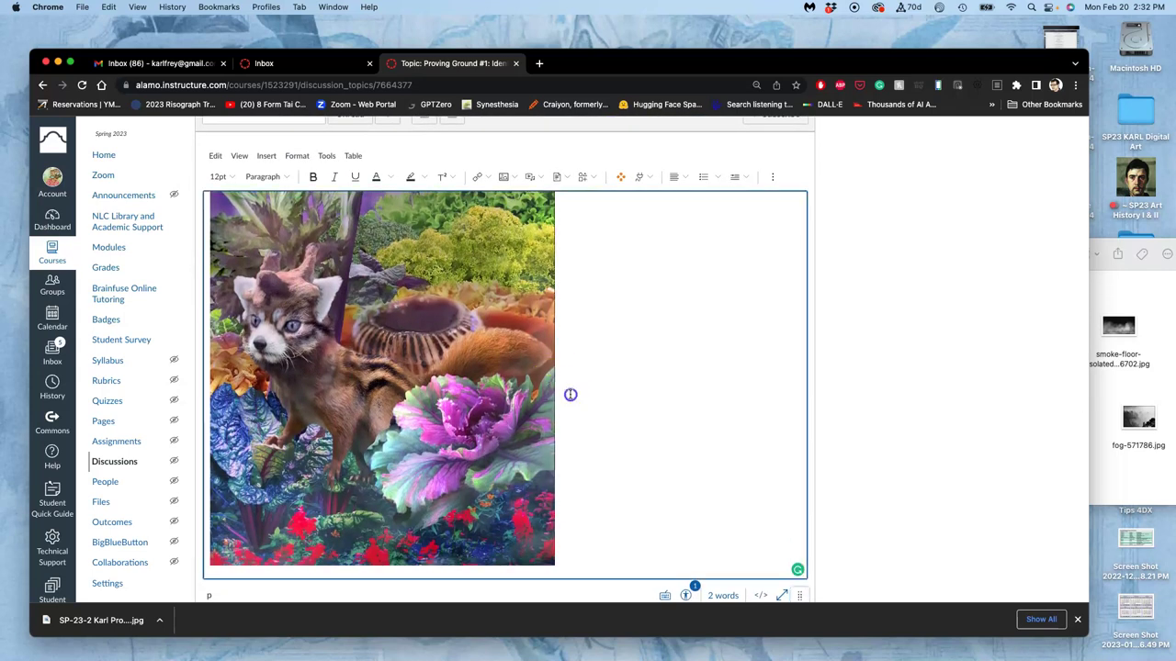
Open the composite JPG from the project folder in Preview.
click(1126, 283)
click(894, 301)
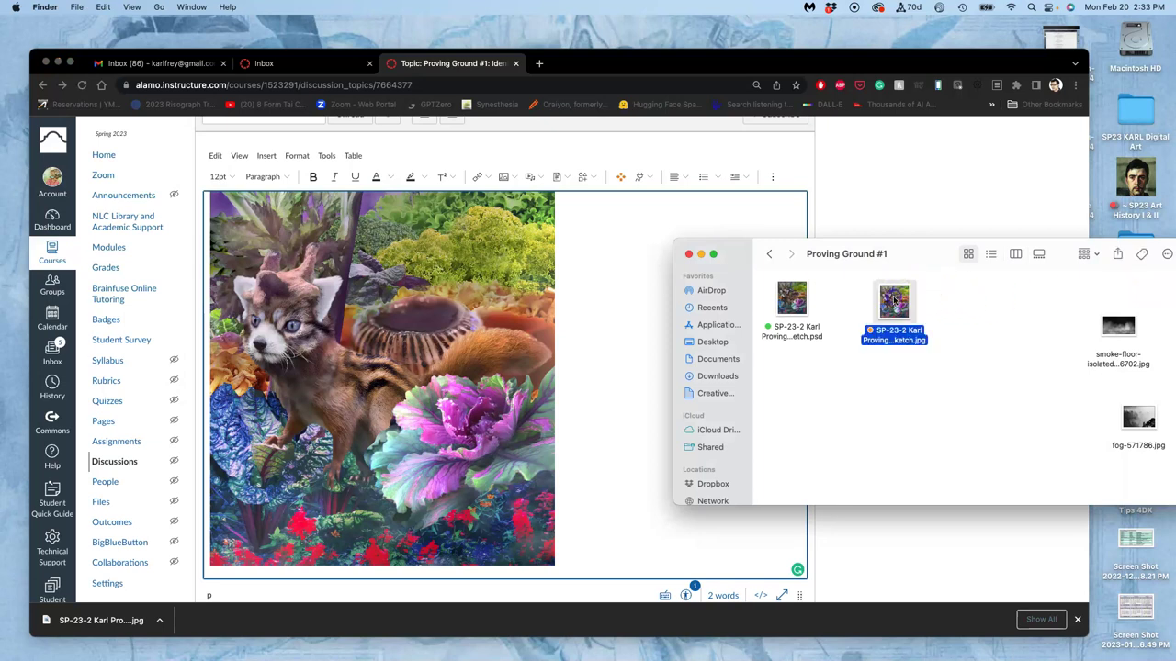
double_click(894, 300)
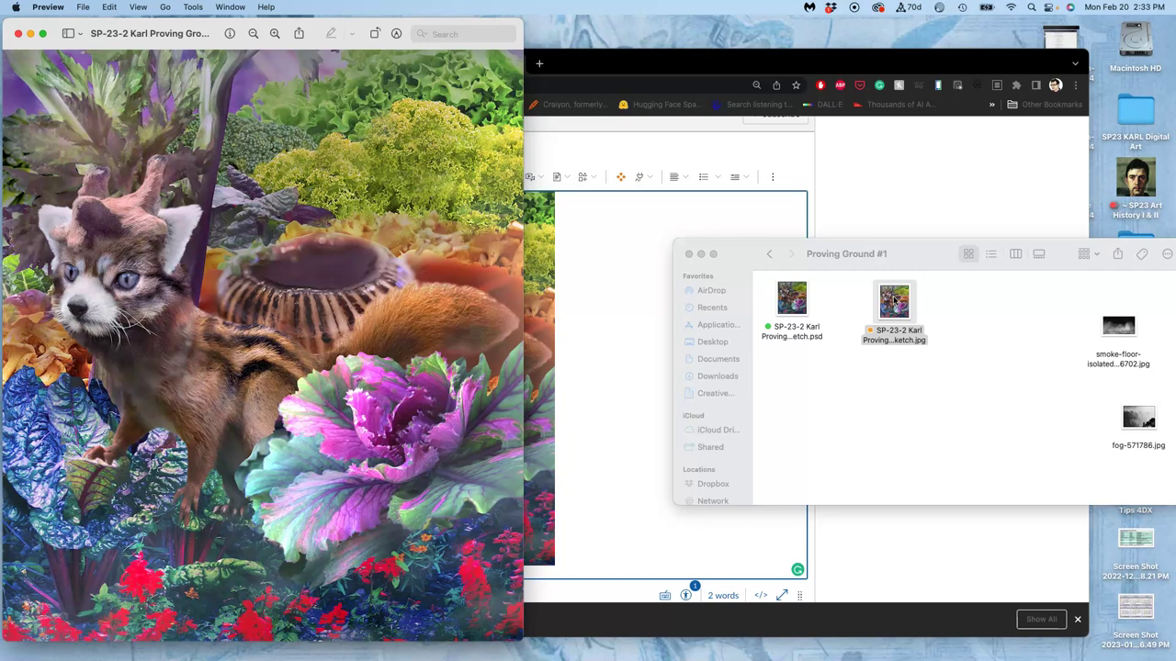
Read its size in Adjust Size: 9.78 × 11.11 inches at 350 pixels/inch.
click(193, 8)
click(198, 76)
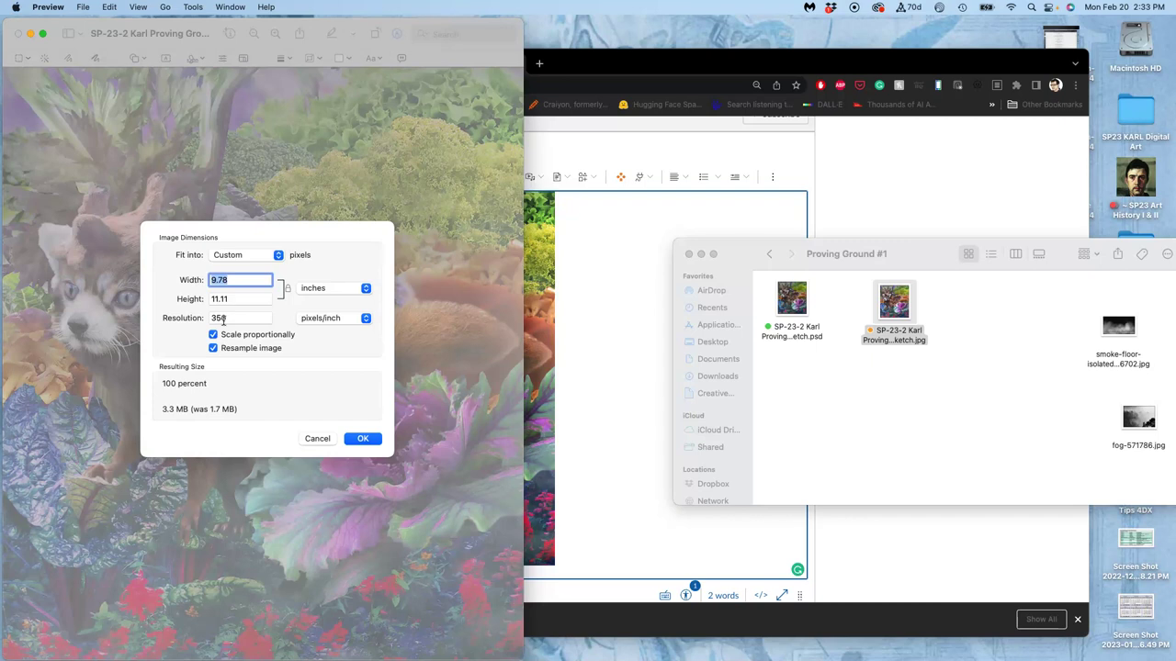
click(239, 281)
double_click(228, 280)
click(543, 341)
Type the caption '9.75" x 11" at 350 ppi' on a new line below the image.
click(457, 491)
scroll(586, 361, down, 3)
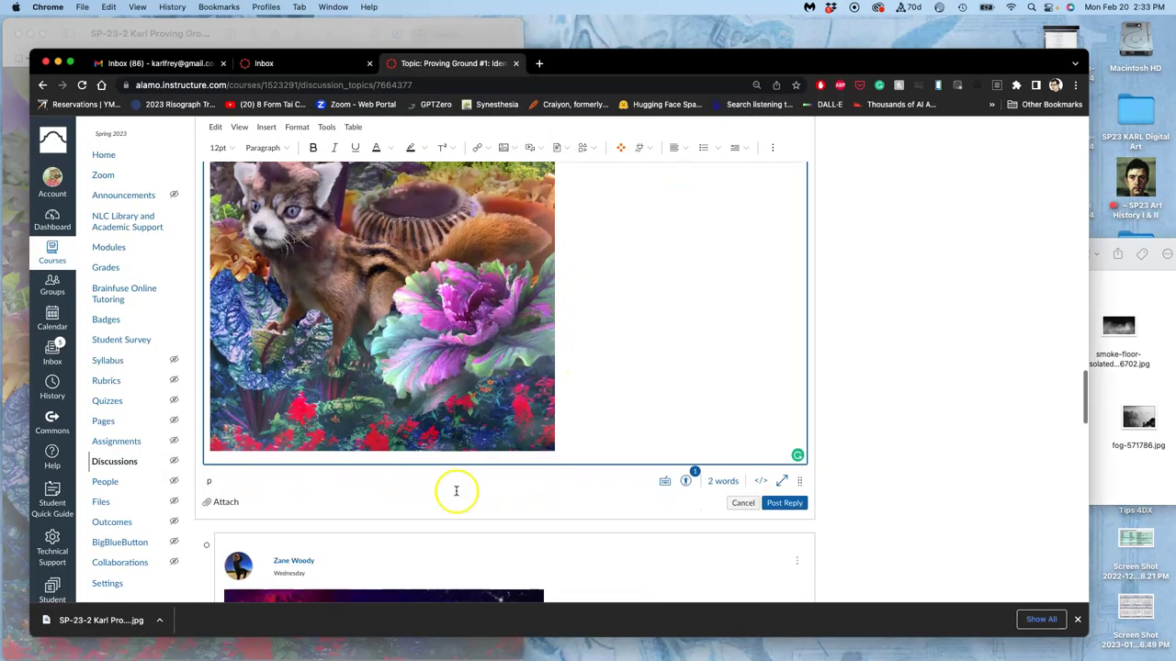
key(Return)
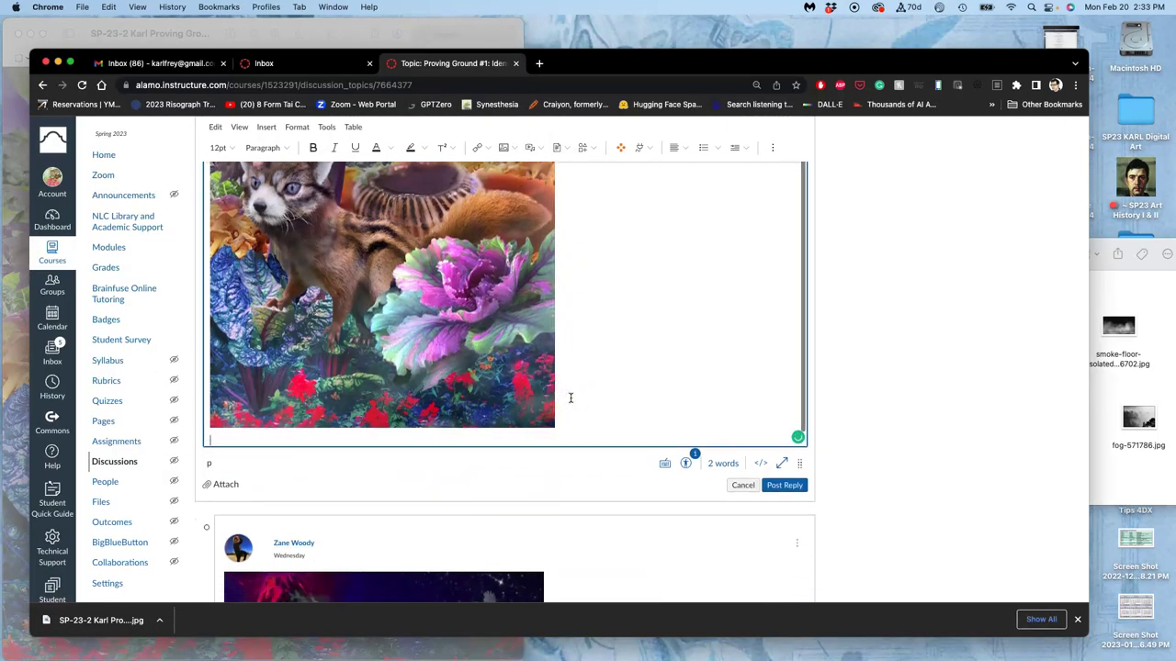
text(9.75 ")
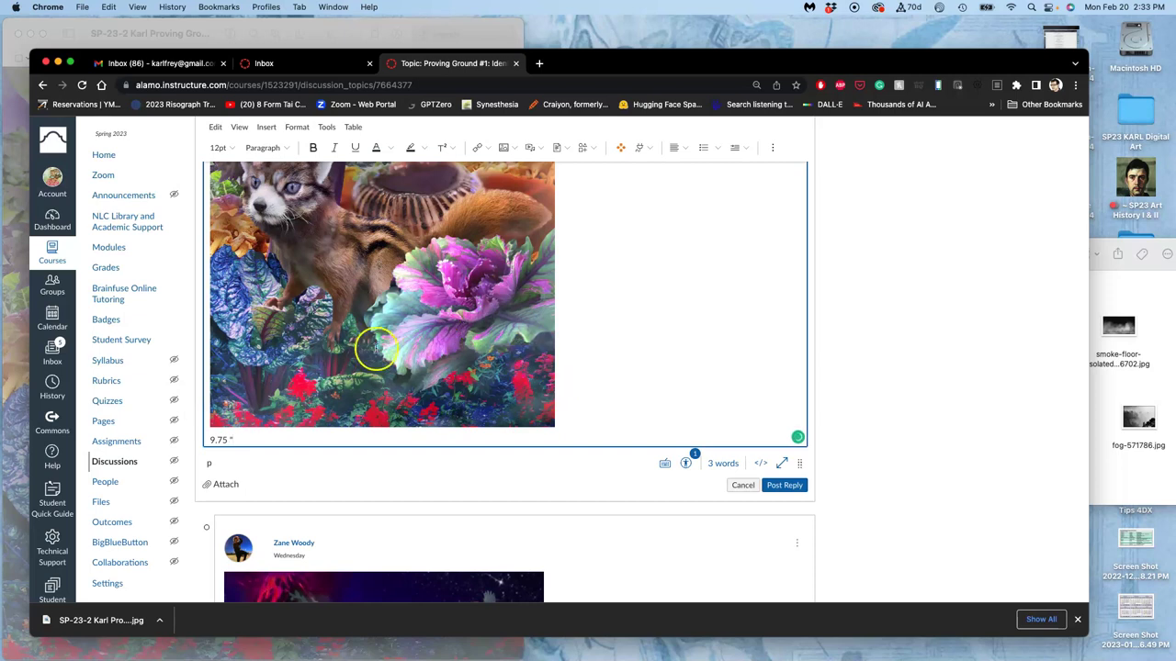
key(BackSpace)
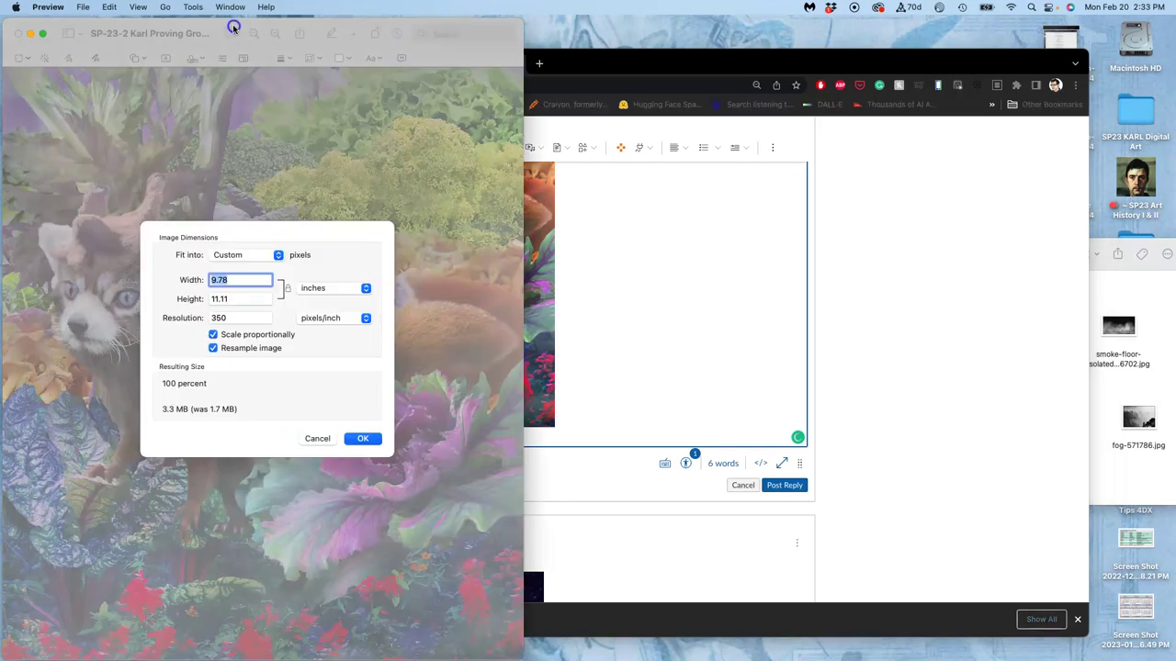
click(233, 30)
click(551, 430)
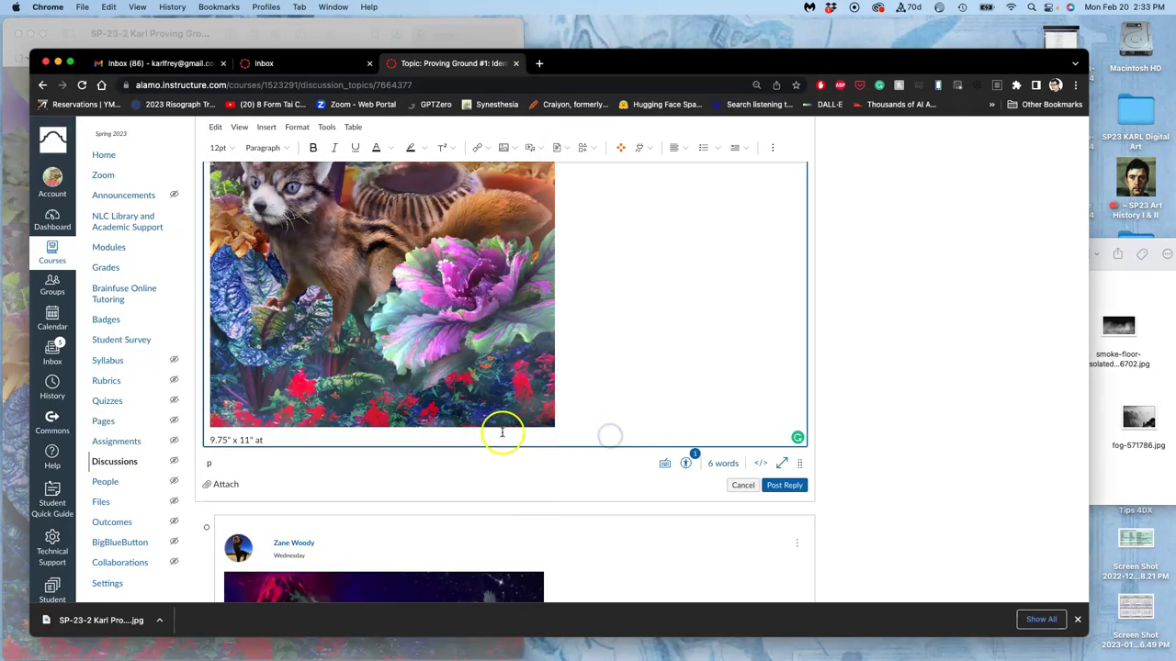
text(350 ppi ()
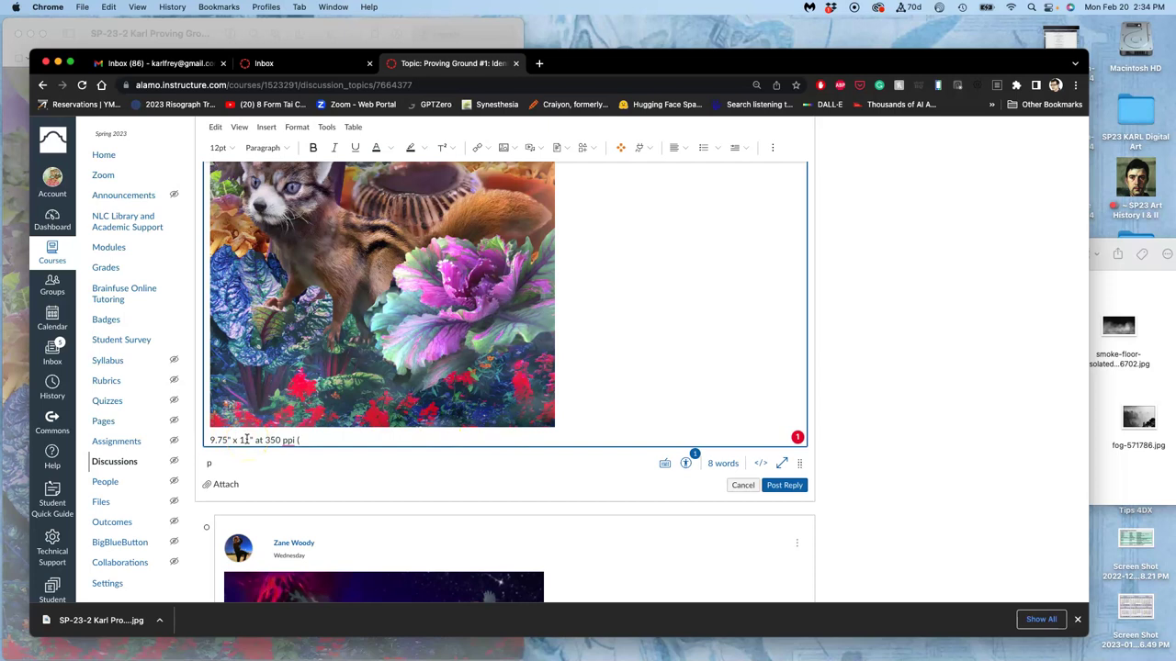
Finish the caption with '(PRINT RESOLUTION)' and post the reply.
right_click(281, 440)
click(281, 440)
click(307, 441)
text(PRINT RESOLUTION)
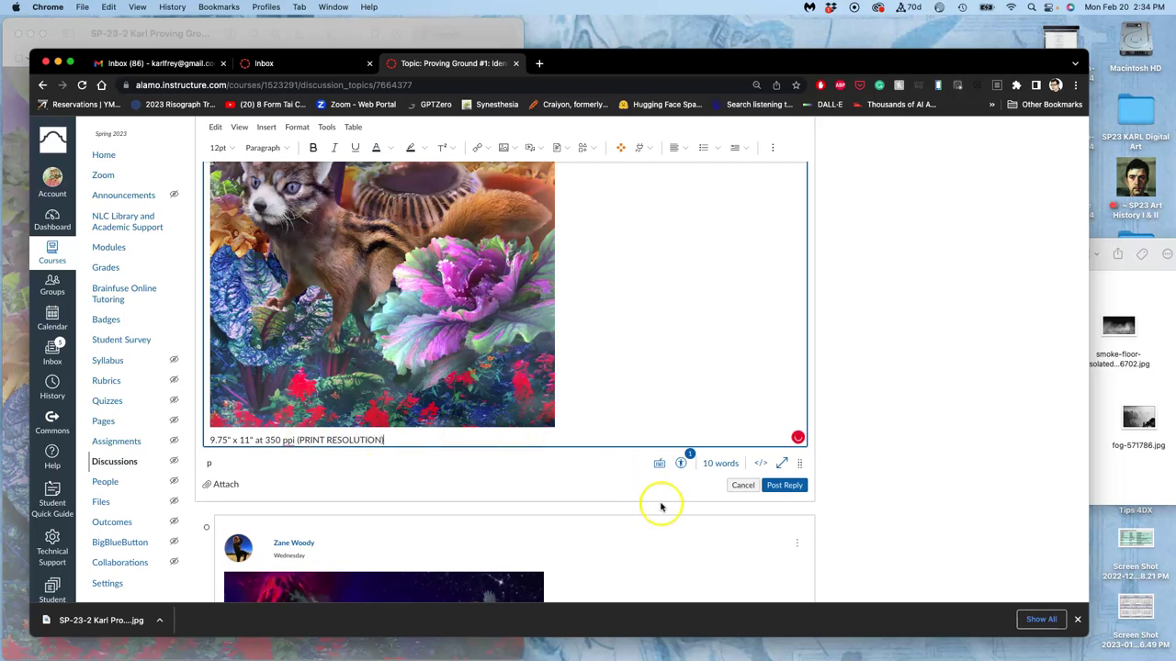
click(784, 487)
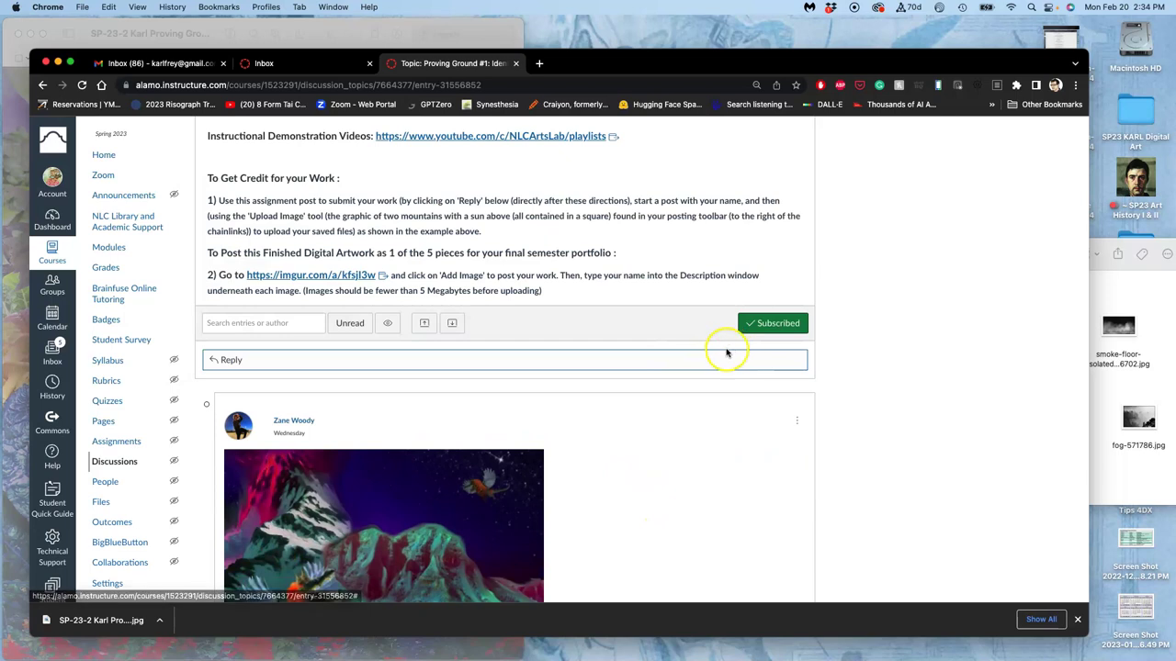
scroll(651, 400, up, 2)
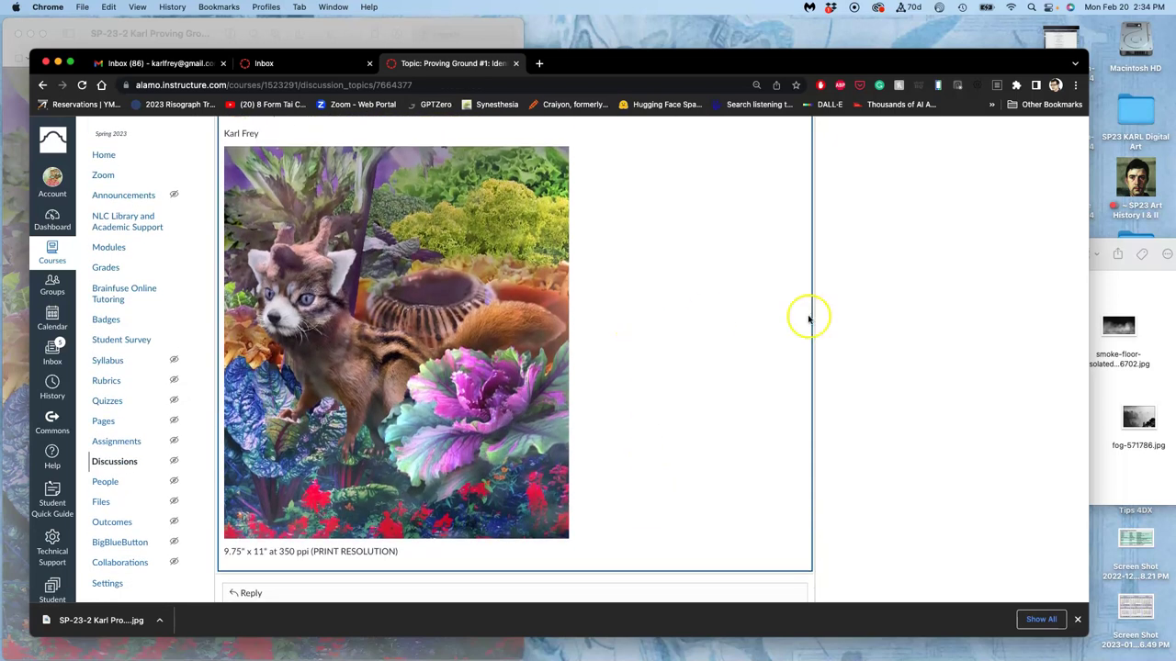
click(1101, 300)
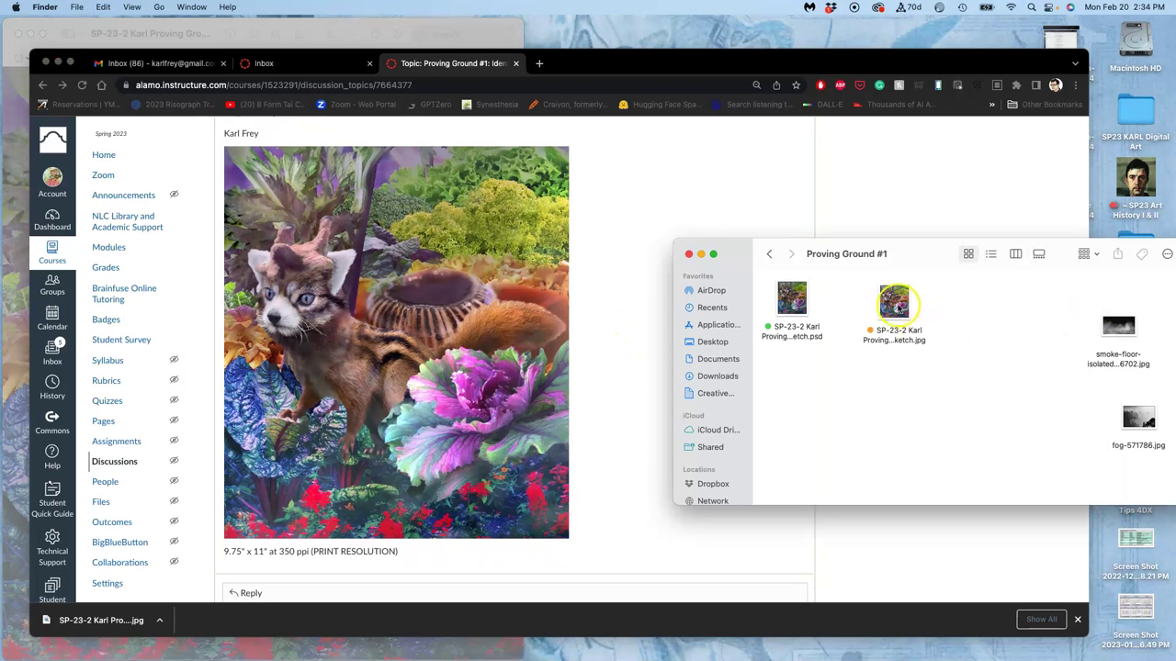
Duplicate the composite JPEG in Finder and place the copy beside the original.
right_click(897, 303)
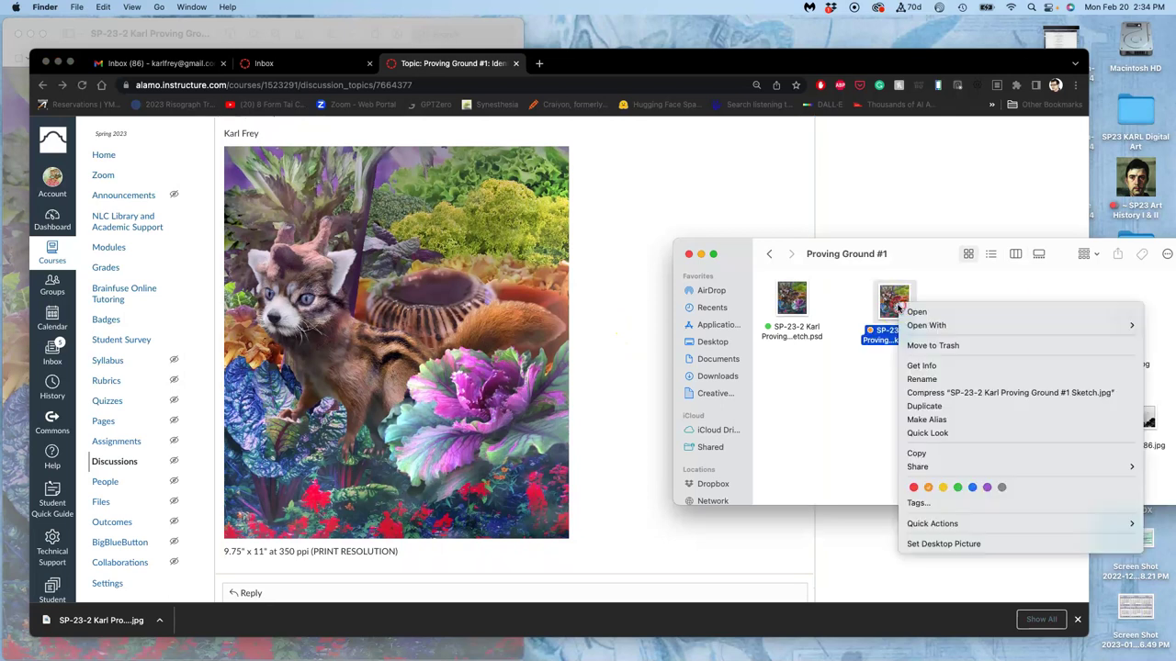
click(924, 406)
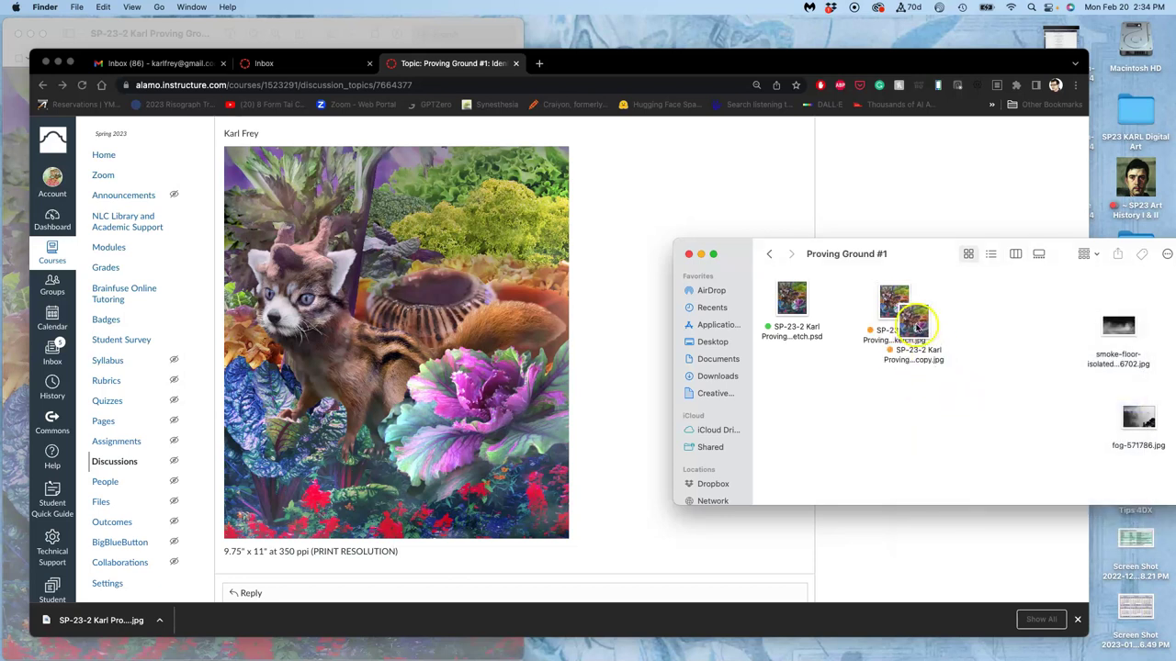
drag(914, 326, 978, 360)
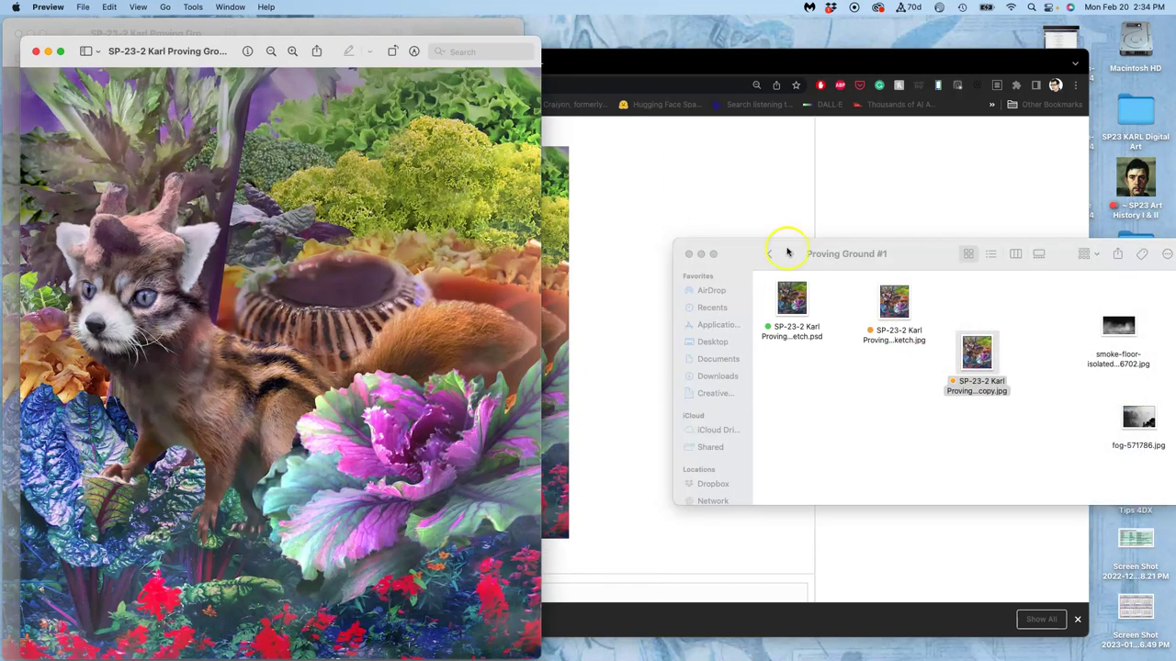
Resize the image in Adjust Size to 100 pixels/inch and 12 inches wide.
click(191, 8)
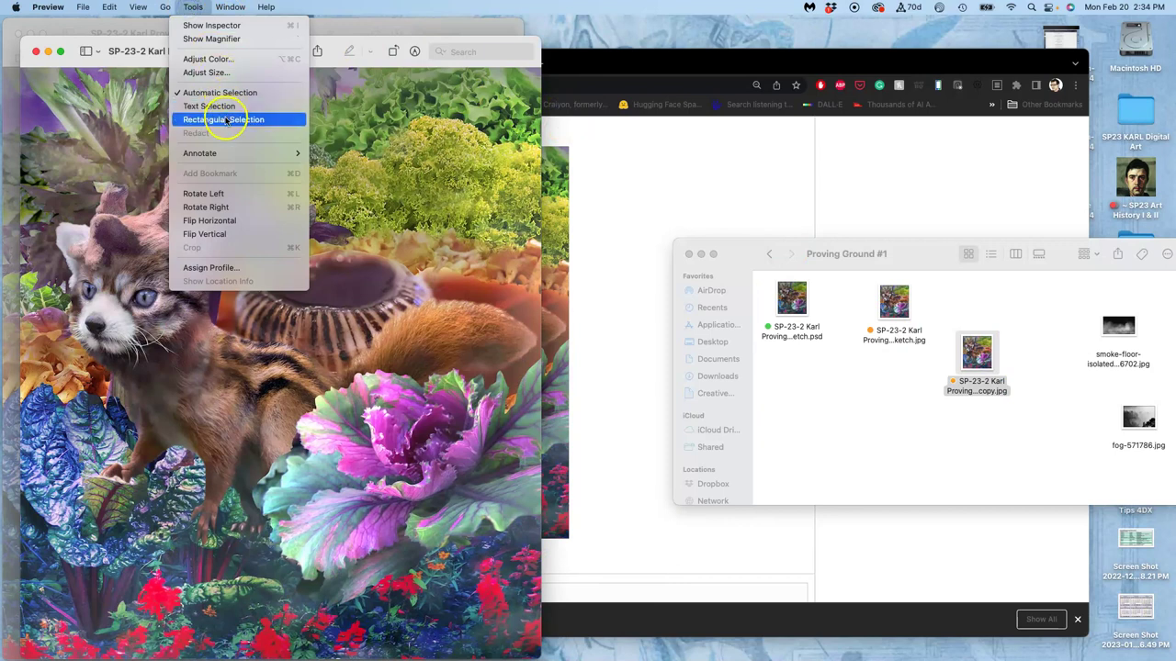
click(219, 72)
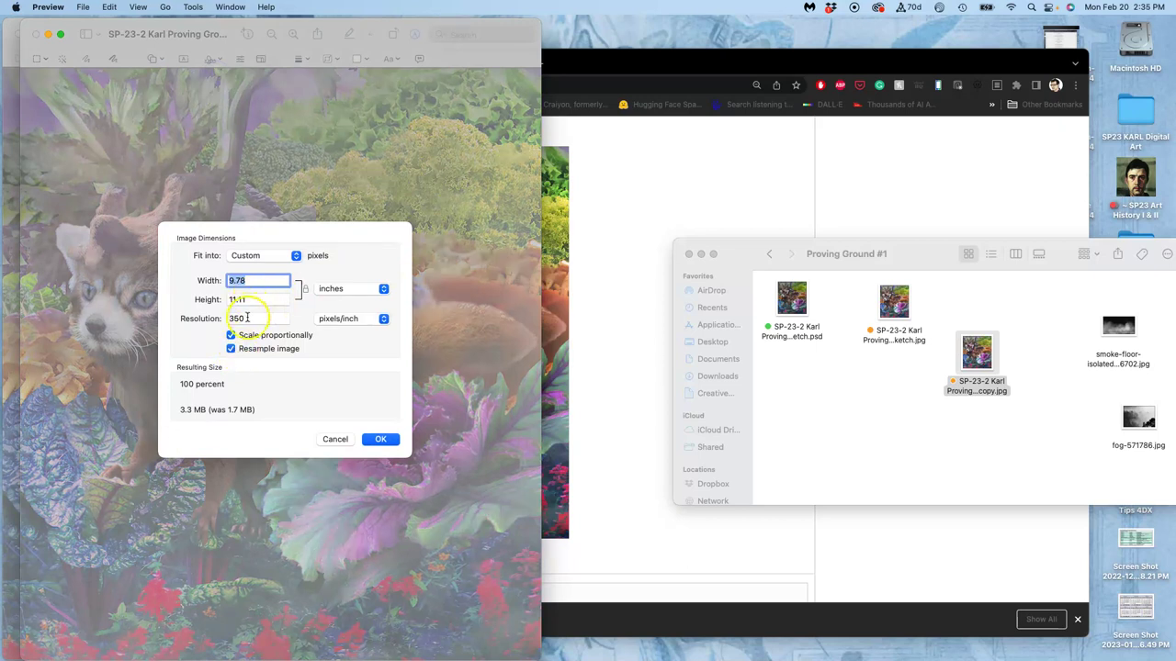
drag(248, 317, 223, 318)
text(100)
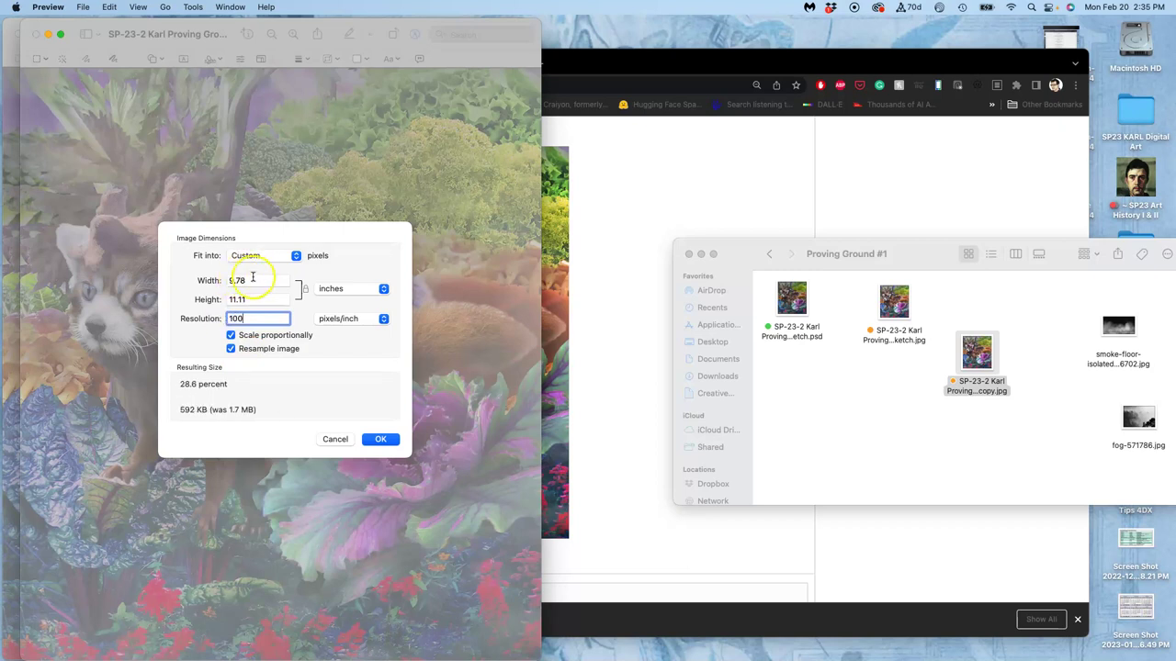
drag(266, 281, 210, 281)
text(12)
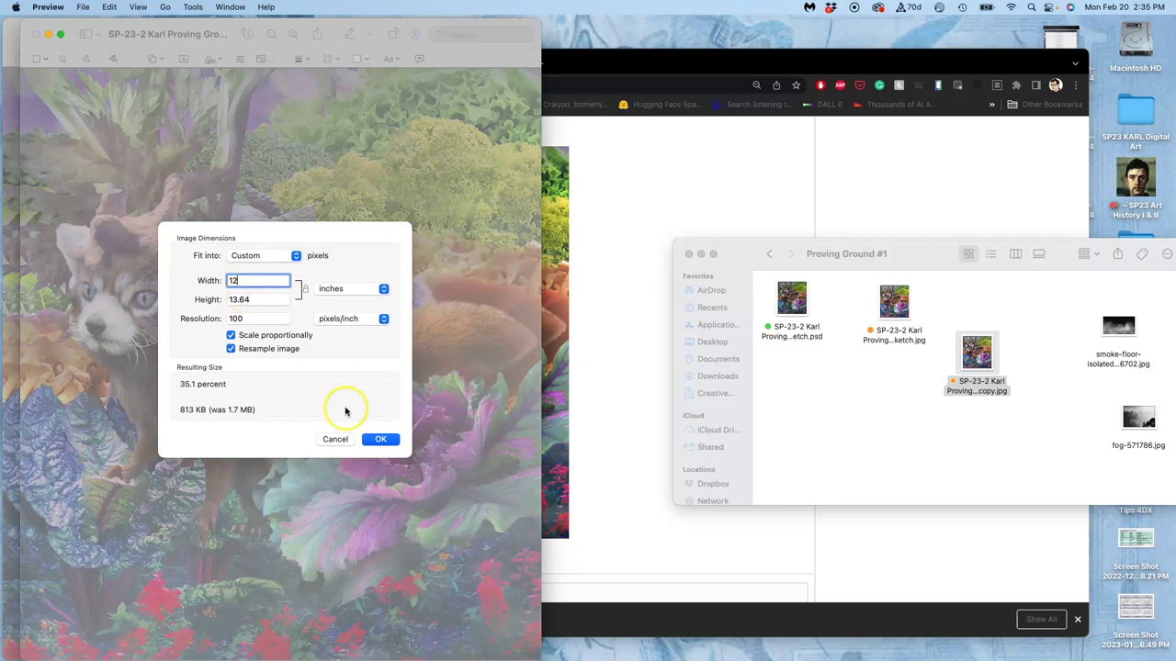
click(377, 440)
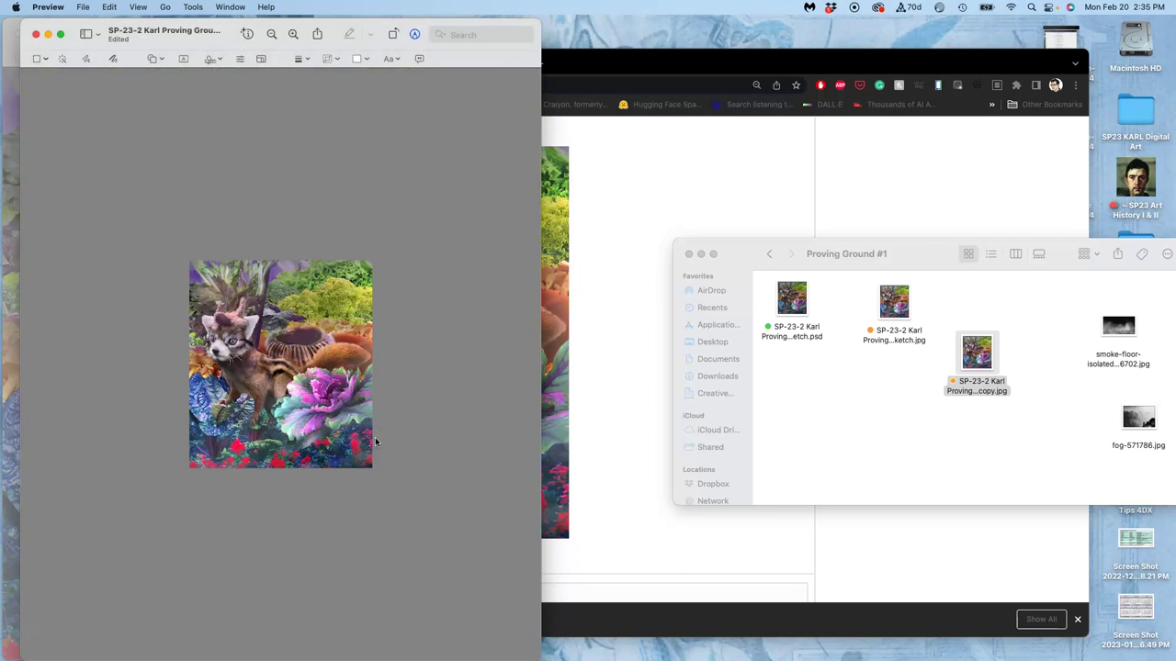
Turn off resampling and set resolution to 72 pixels/inch, giving 16.67 × 18.94 inches.
key(super+9)
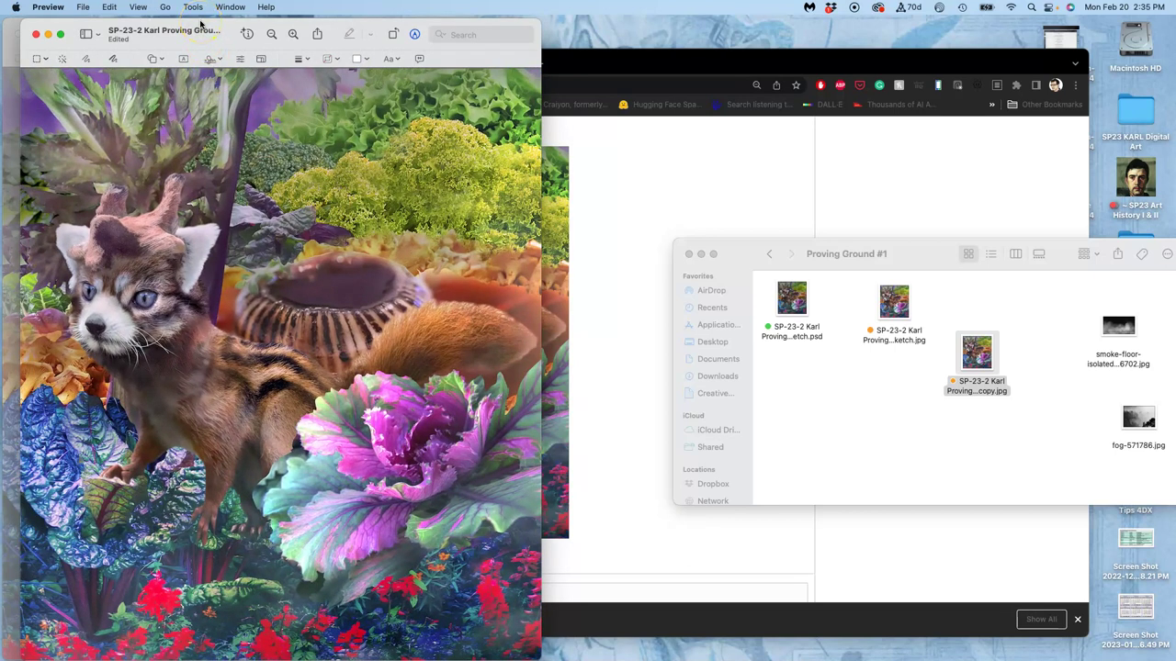
click(194, 9)
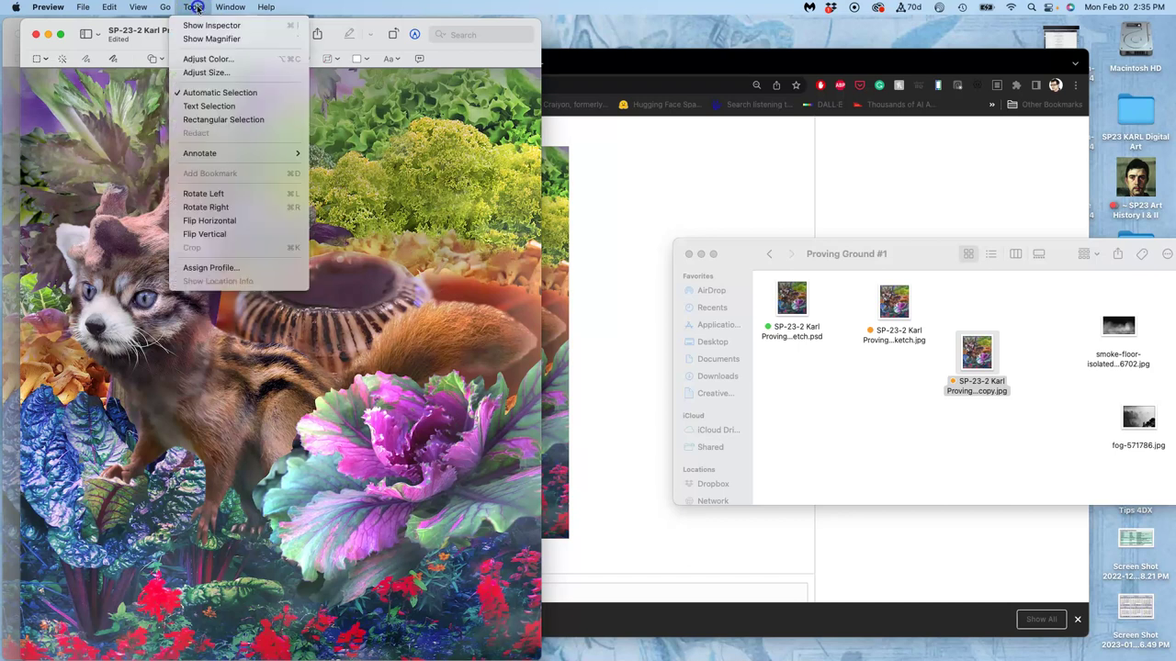
click(209, 73)
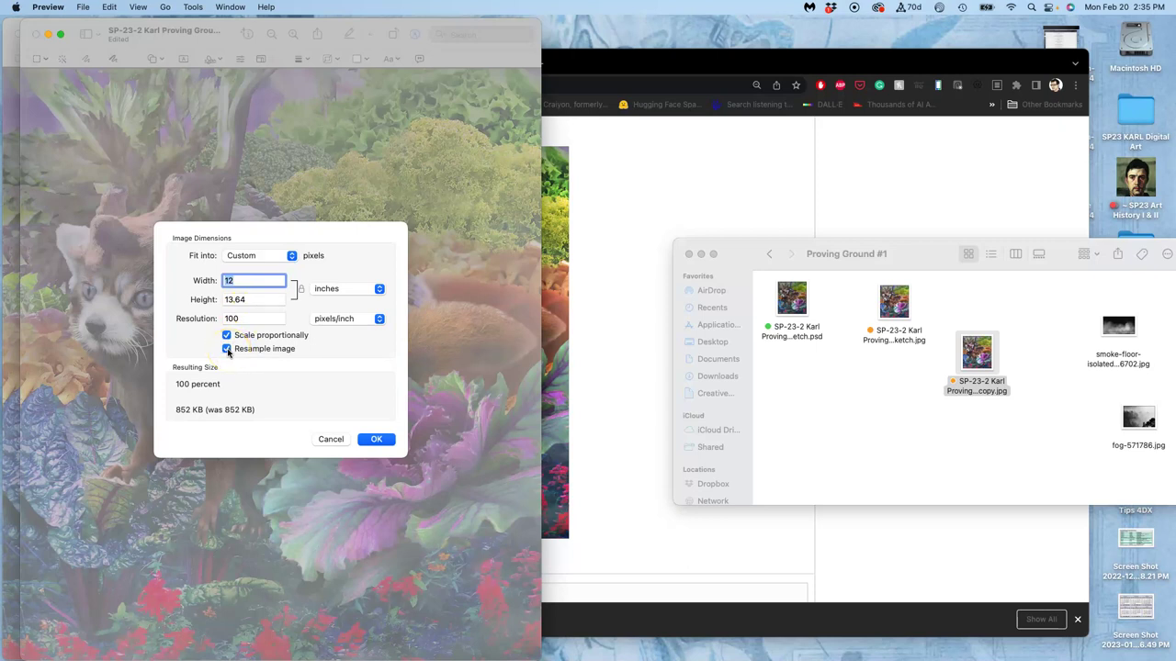
click(227, 349)
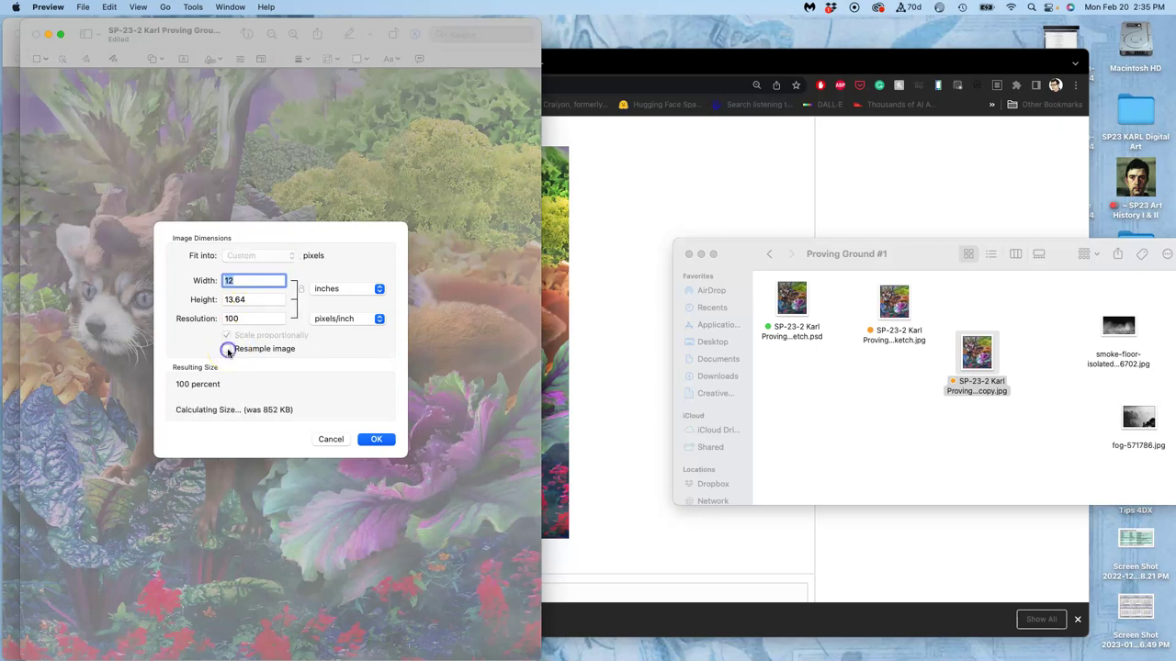
click(224, 319)
double_click(224, 319)
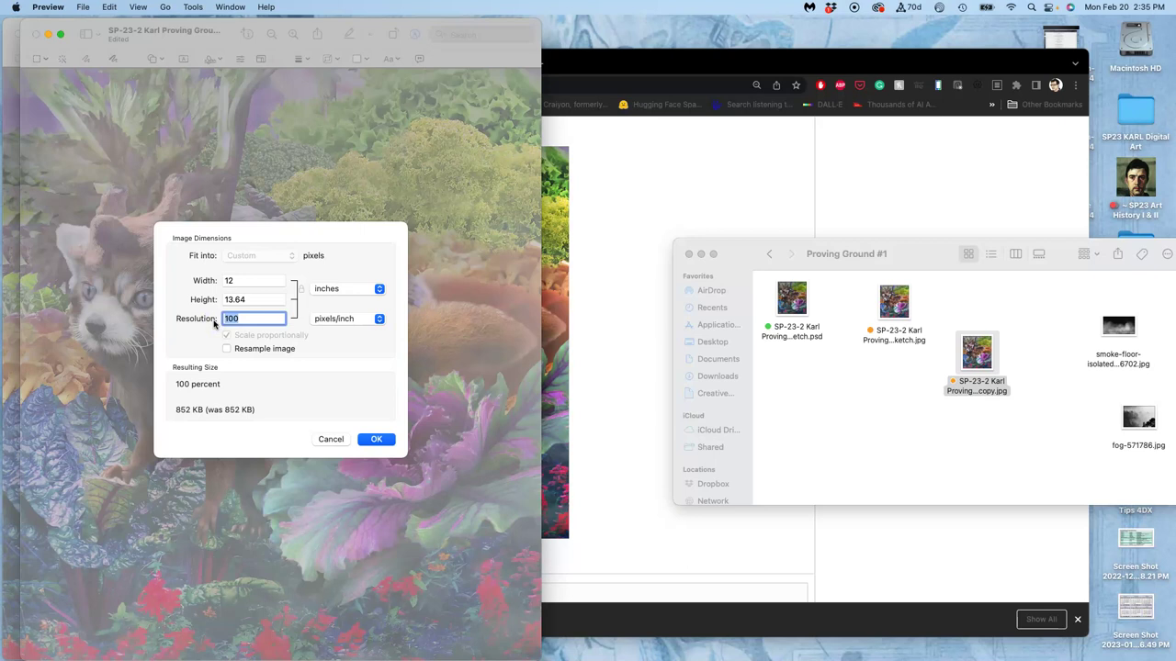
text(300)
drag(241, 318, 211, 320)
text(72)
Return to Chrome and scroll to the posted reply with the creature artwork.
click(595, 478)
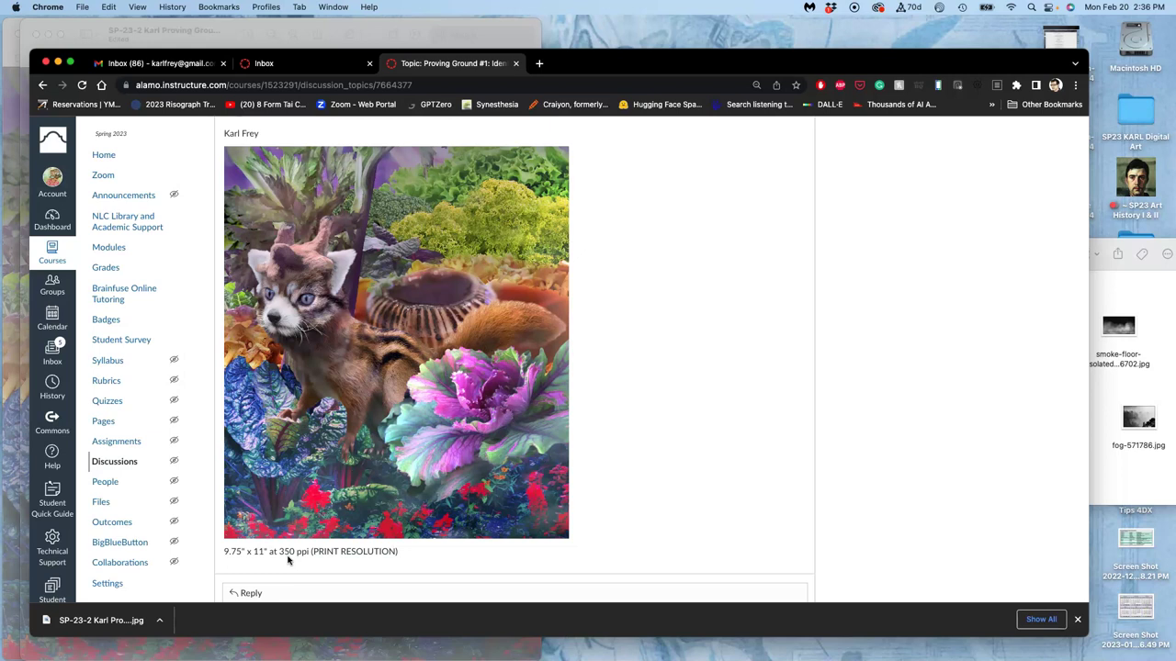
click(366, 556)
scroll(708, 341, down, 5)
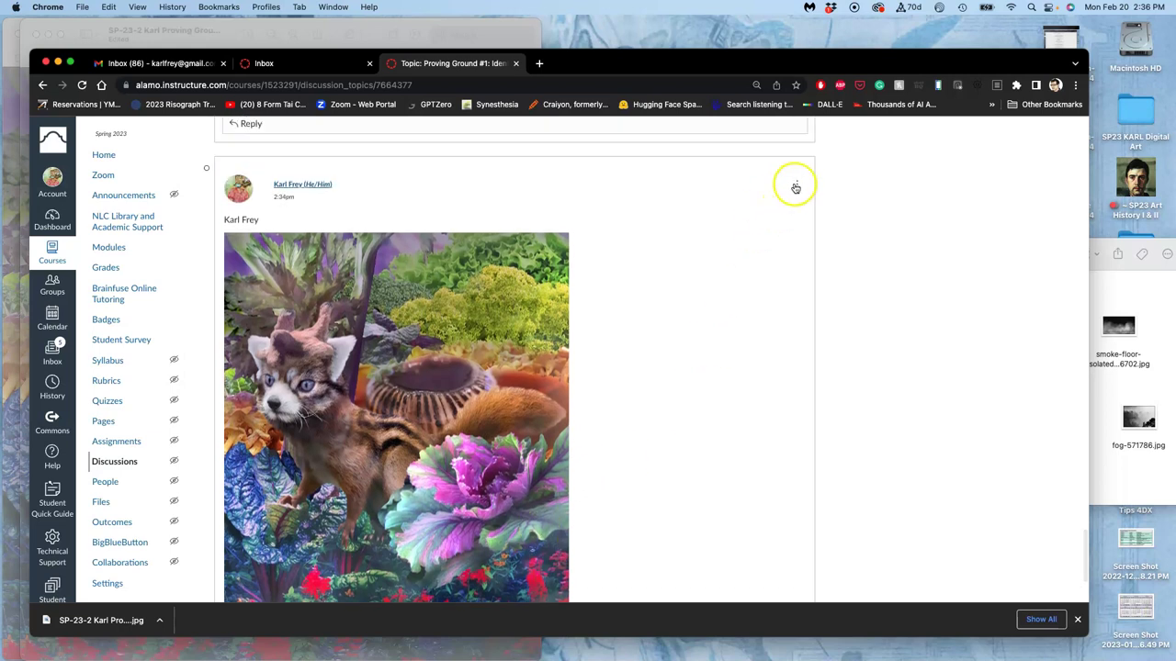
Edit the posted reply via its ⋮ menu, then view the rubric's Frame Novel Problems criterion.
click(796, 187)
click(758, 231)
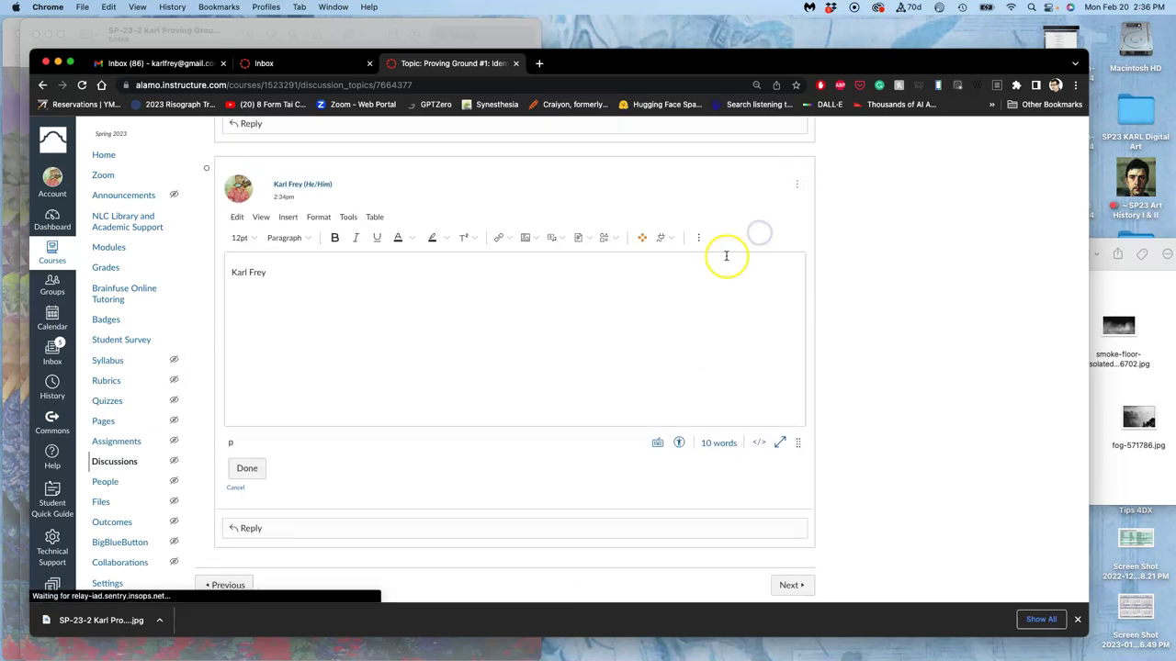
scroll(577, 336, down, 10)
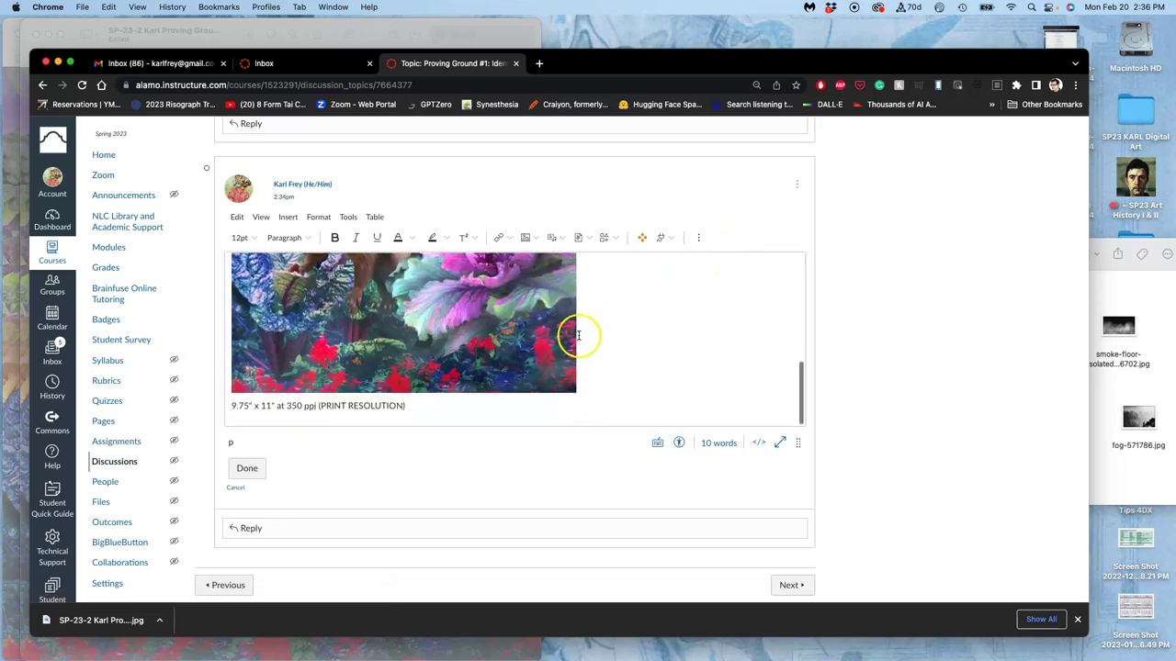
click(438, 414)
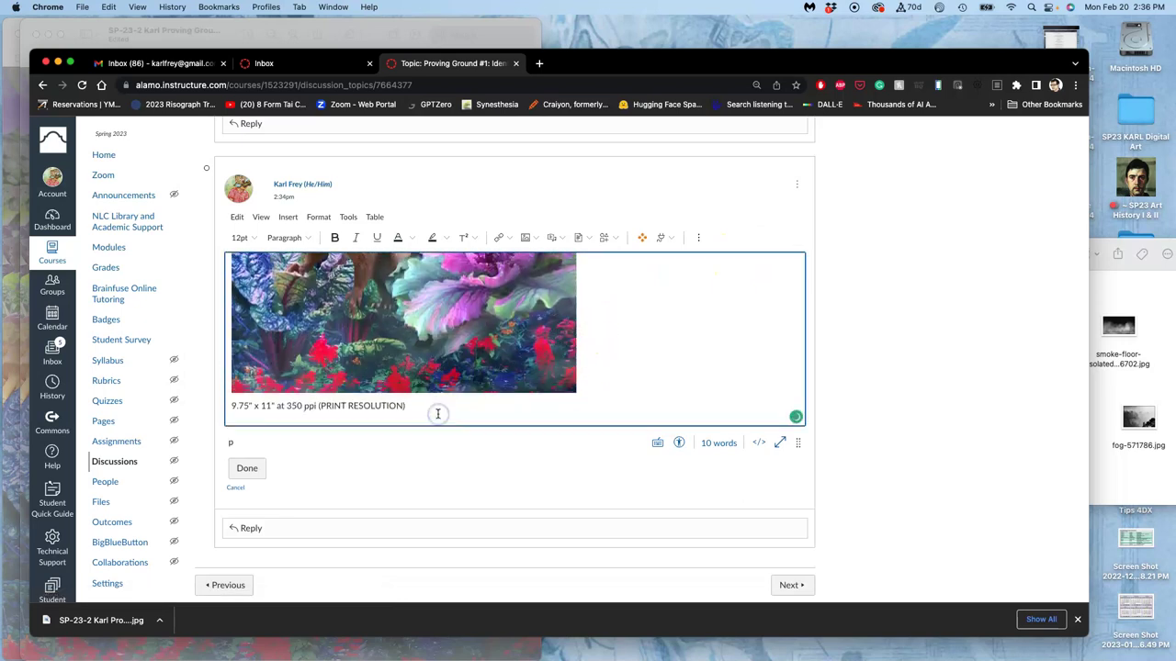
scroll(438, 414, down, 1)
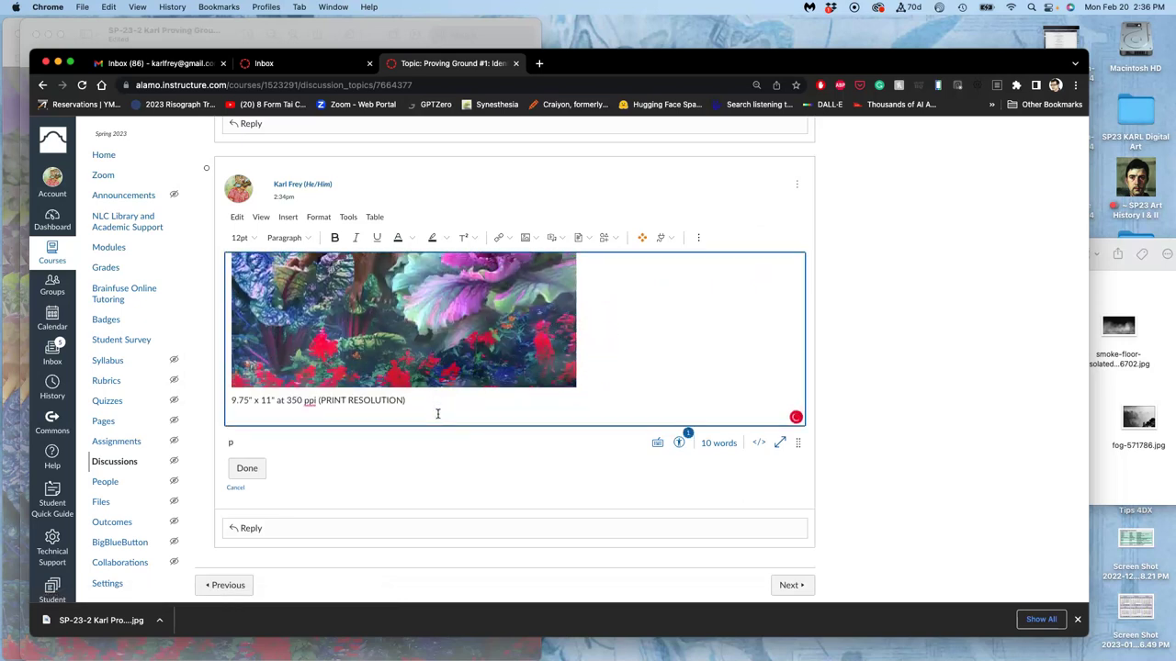
scroll(508, 372, up, 10)
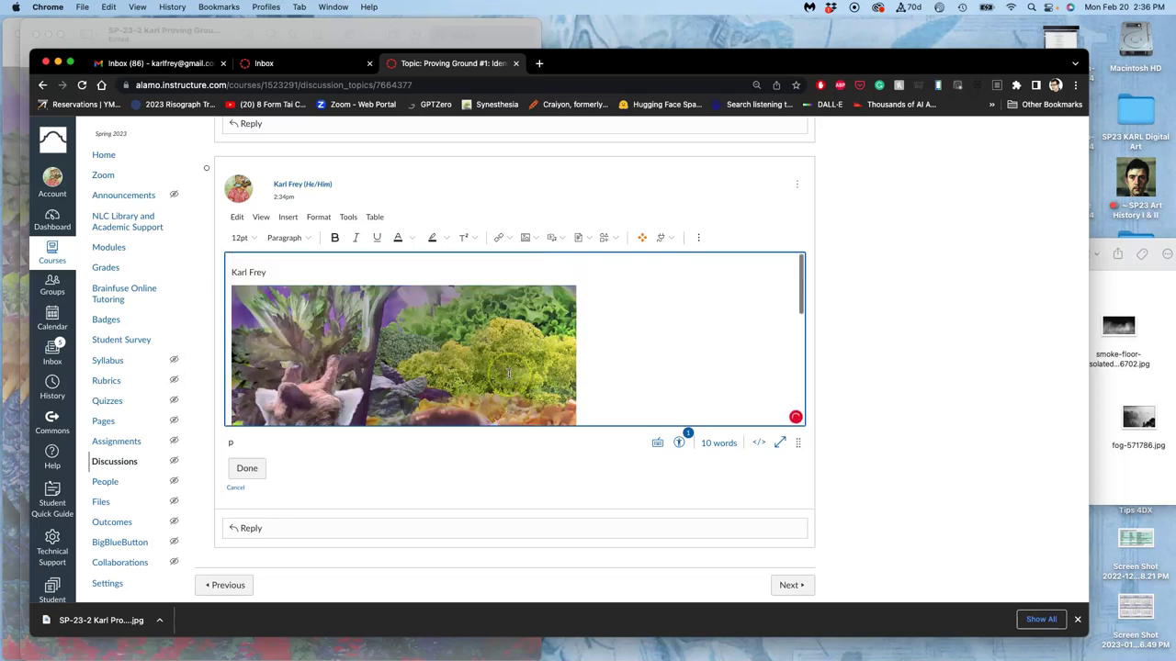
scroll(507, 372, up, 15)
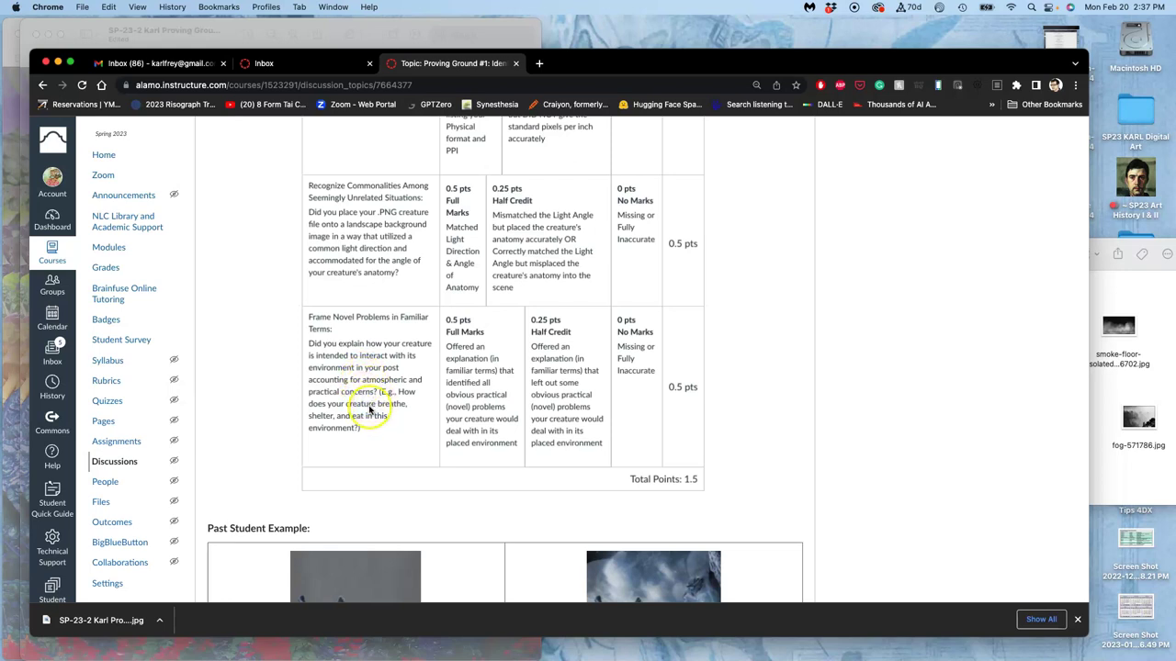
Stretch the reply editor taller until the whole garden image and its size caption are visible.
scroll(375, 384, down, 20)
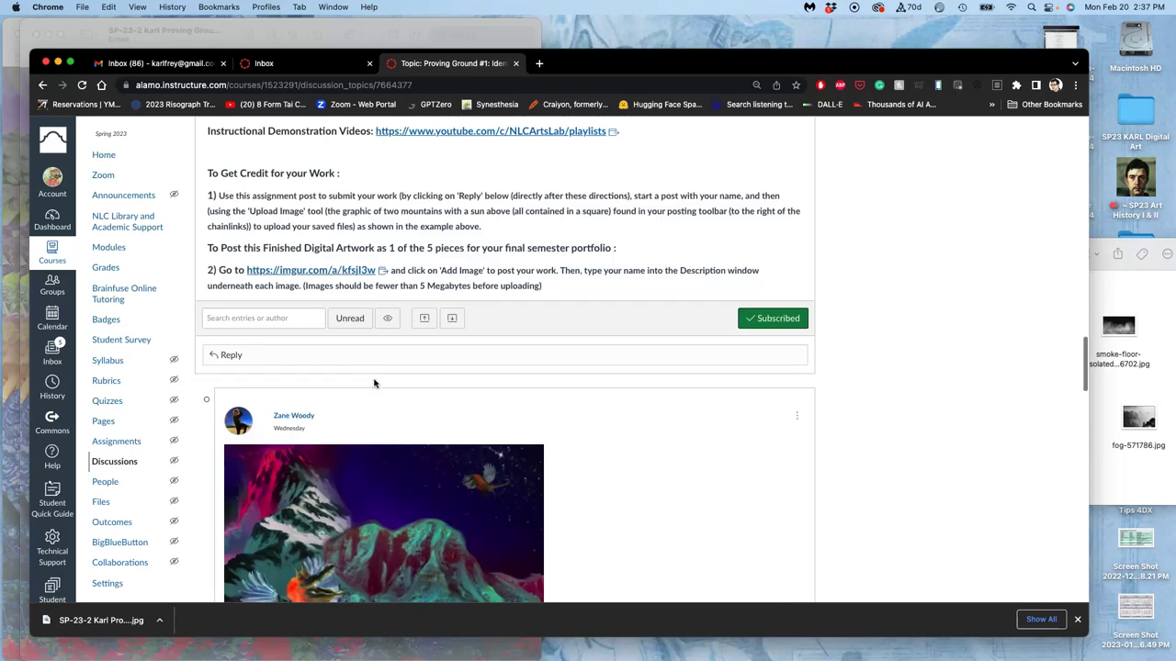
scroll(374, 384, down, 10)
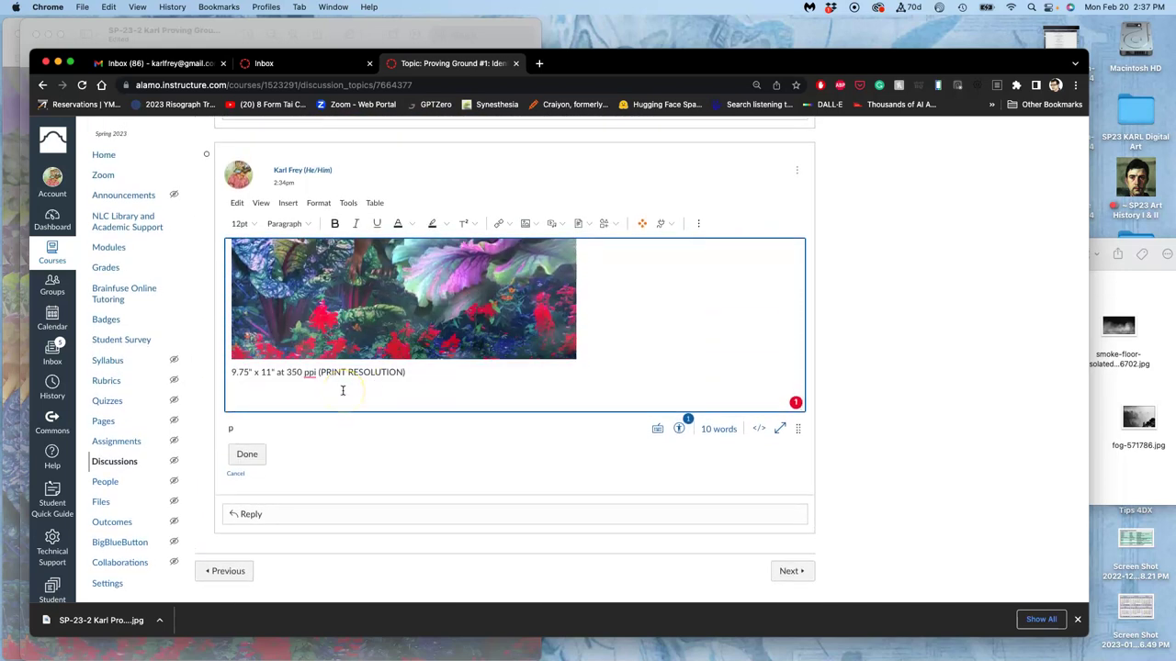
scroll(342, 391, up, 2)
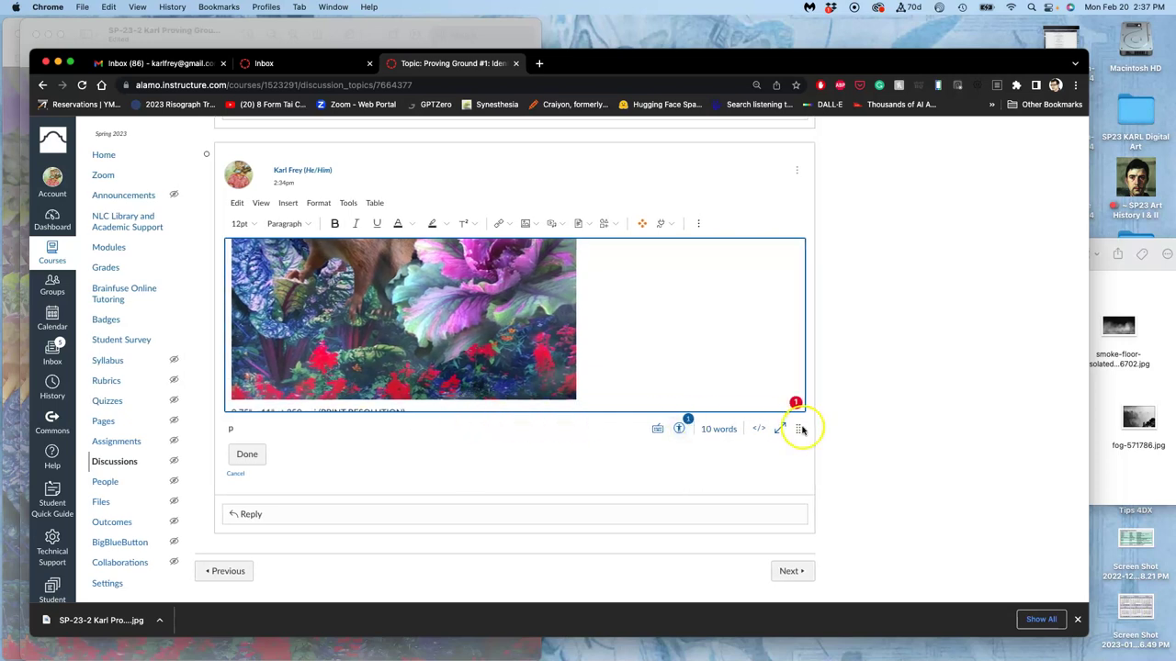
drag(798, 429, 805, 635)
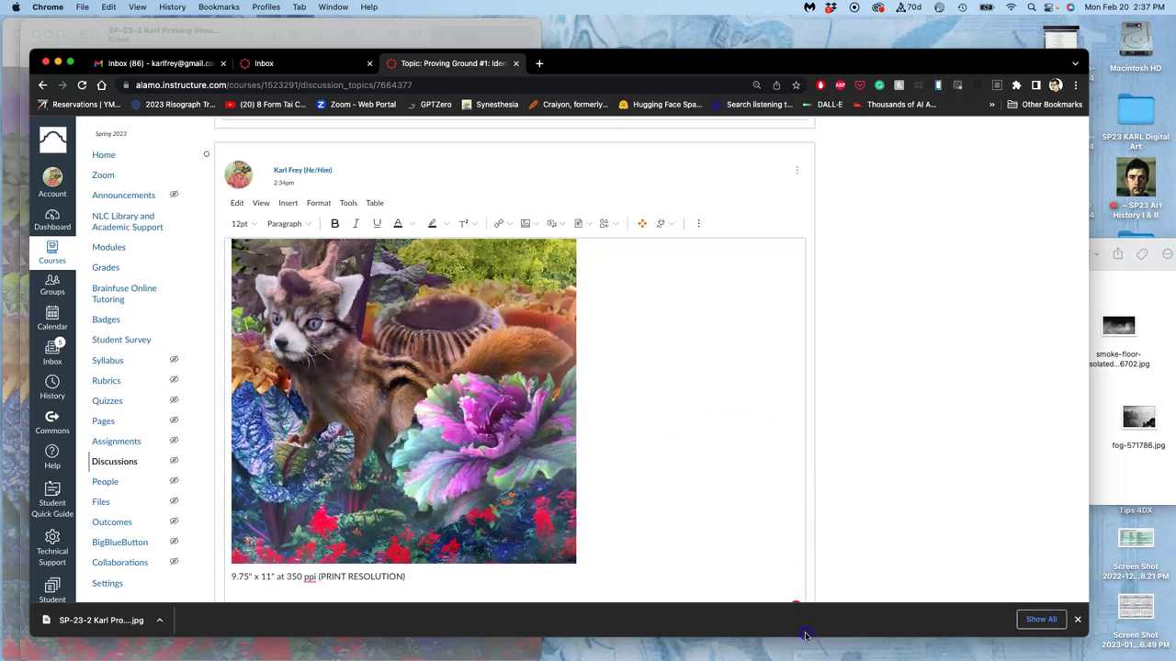
scroll(866, 498, down, 3)
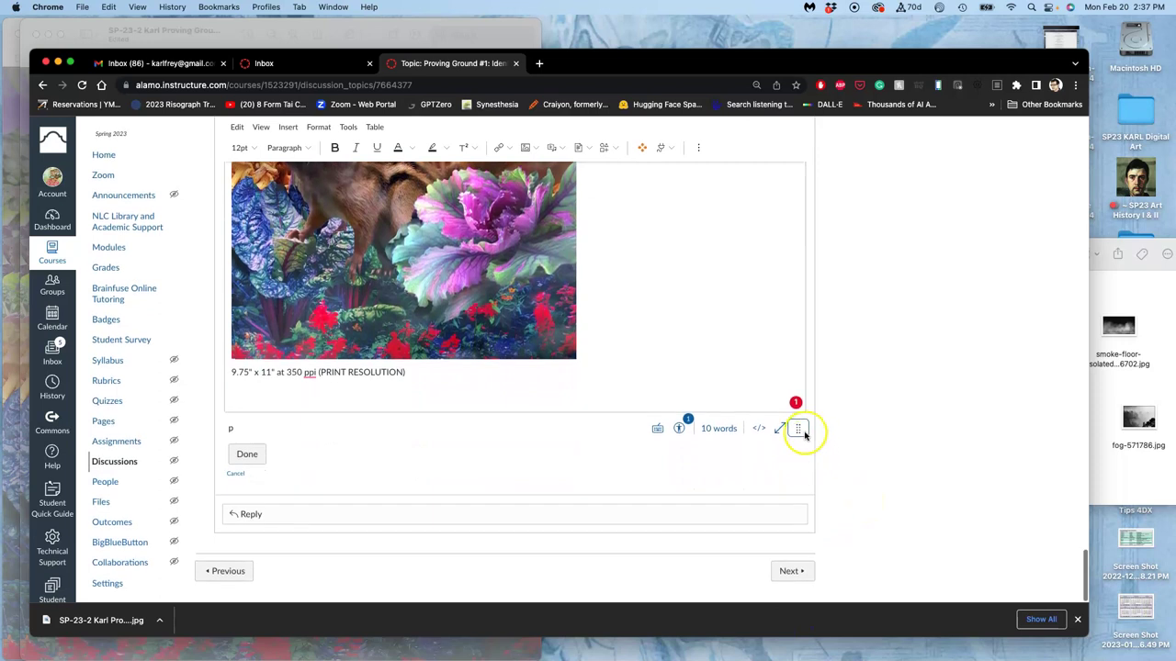
drag(805, 435, 812, 549)
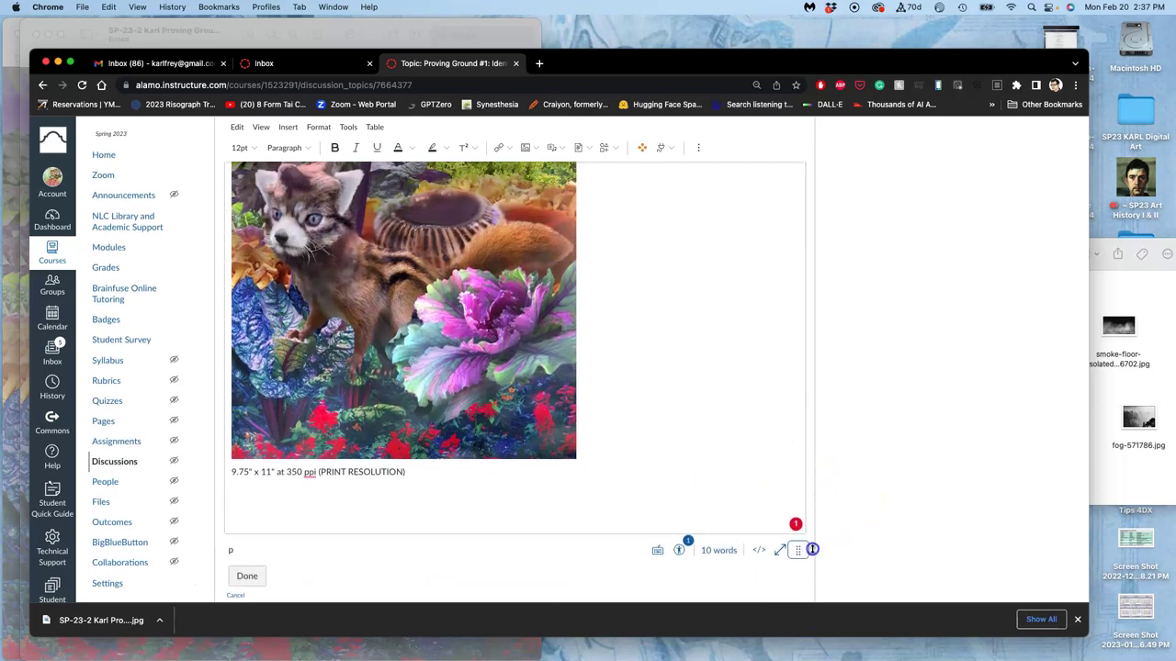
scroll(741, 334, up, 2)
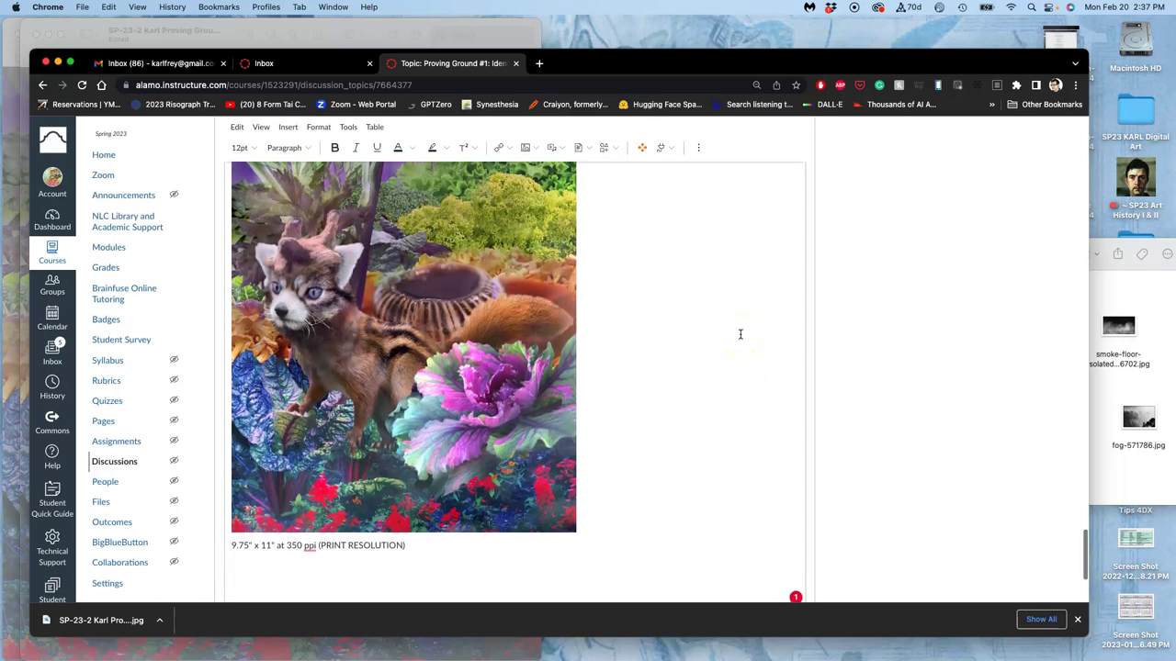
scroll(741, 335, down, 1)
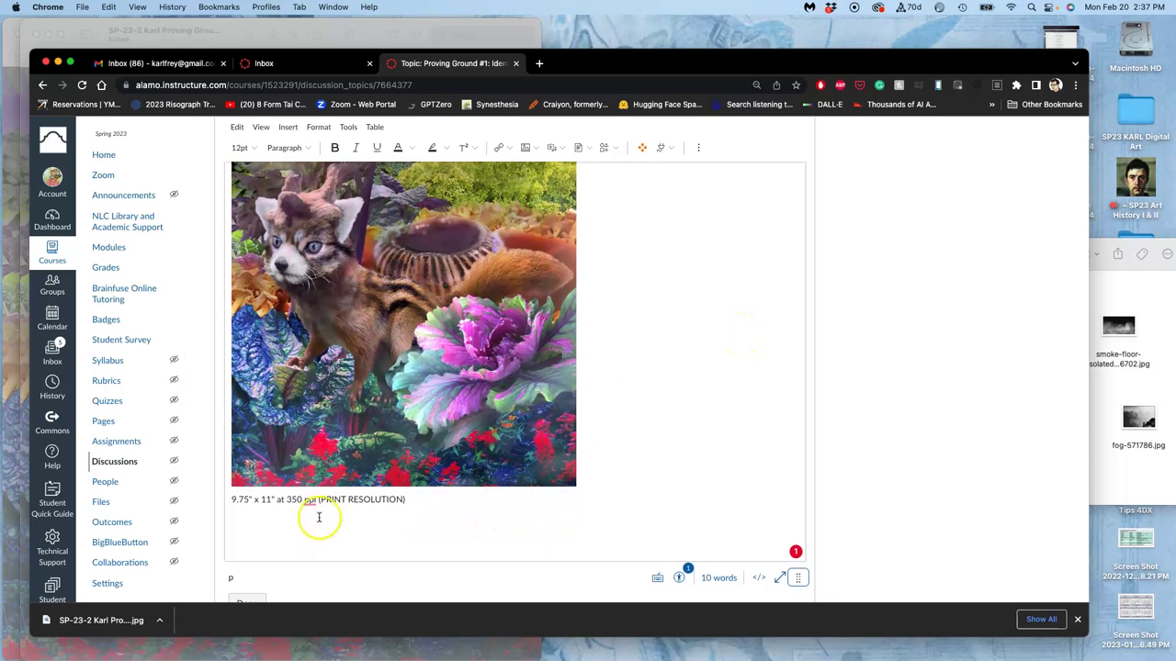
Start a new paragraph below the size caption beginning 'This striped Marmasupial'.
click(297, 535)
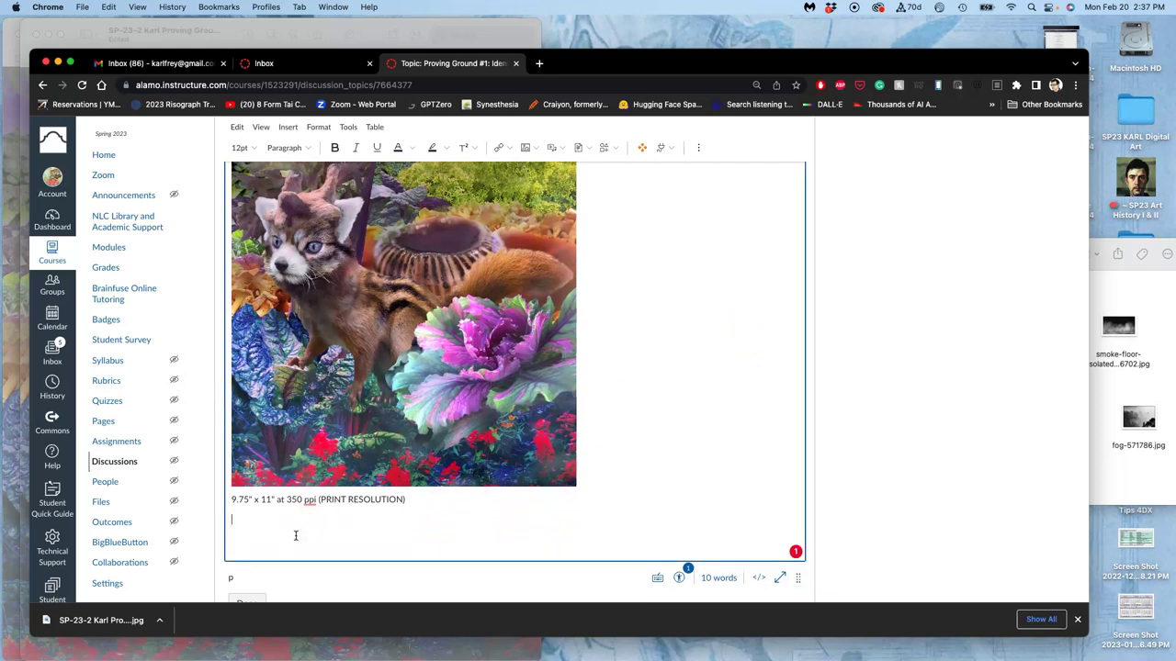
key(Return)
text(This striped d Marmasupial)
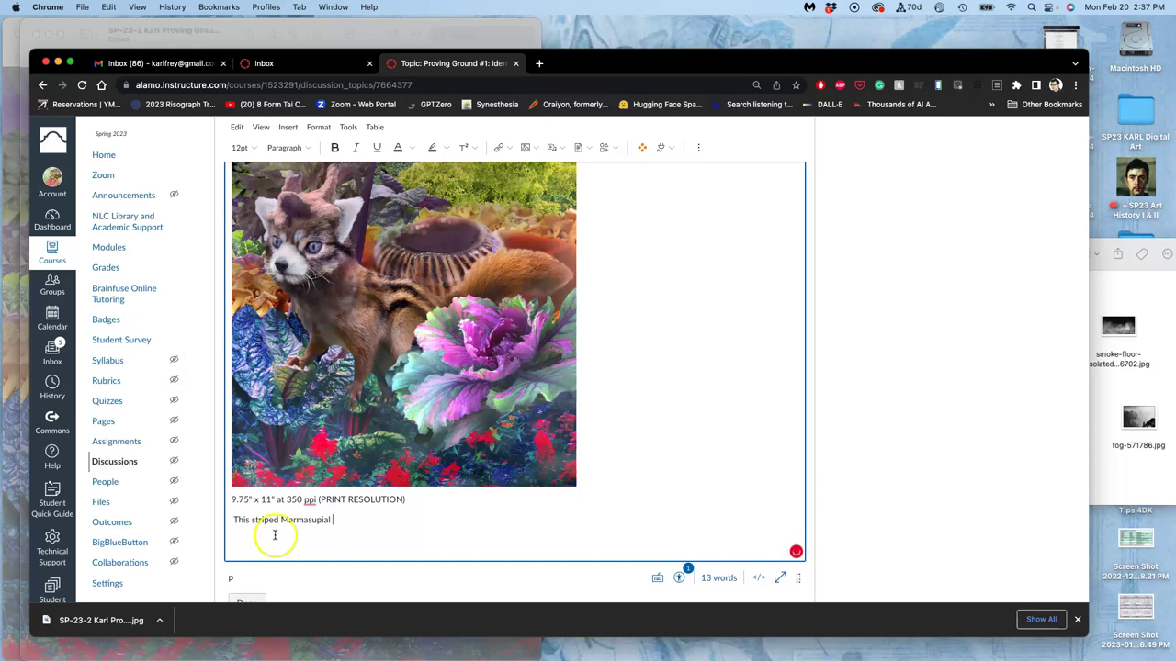
Capitalize 'Striped', then add 'lives in the underbrush of the vegan jungles feasting on grubs and aphids'.
click(255, 522)
key(BackSpace)
text(S)
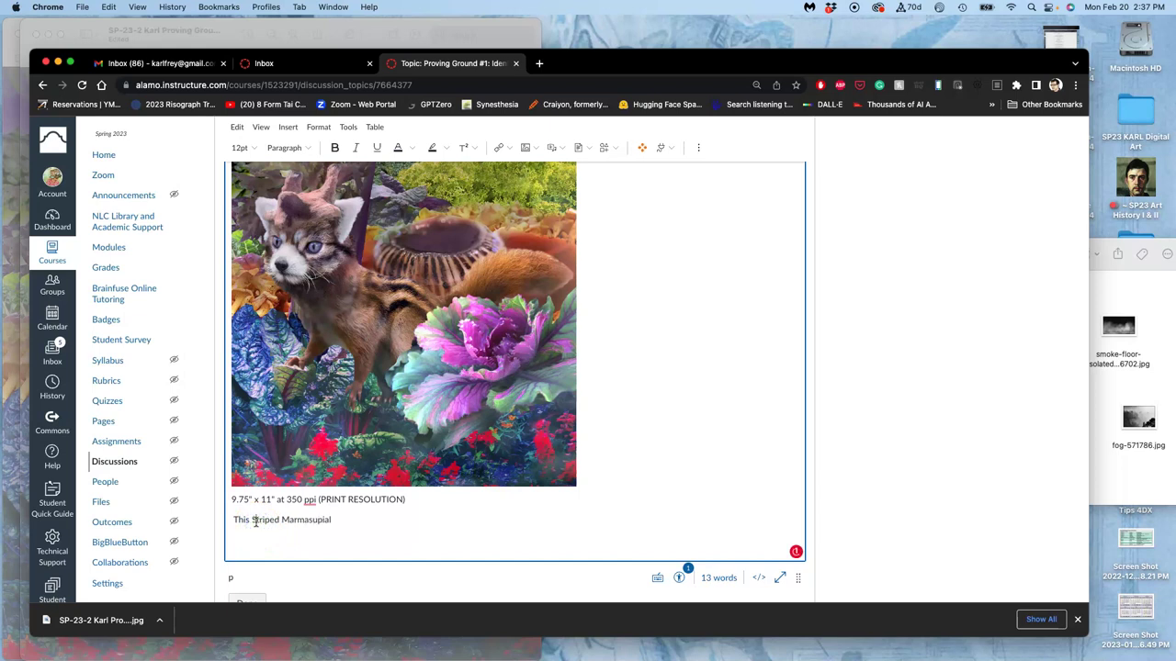
click(345, 518)
text(lives in the underbrush )
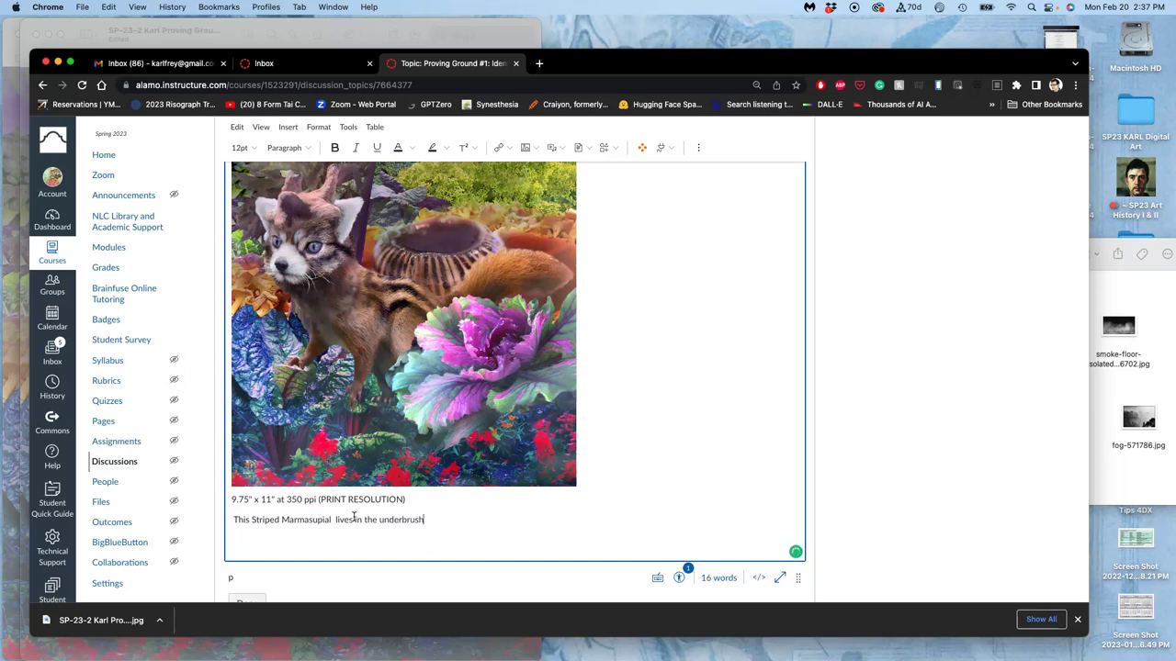
text(of the vegan jungles feasting on )
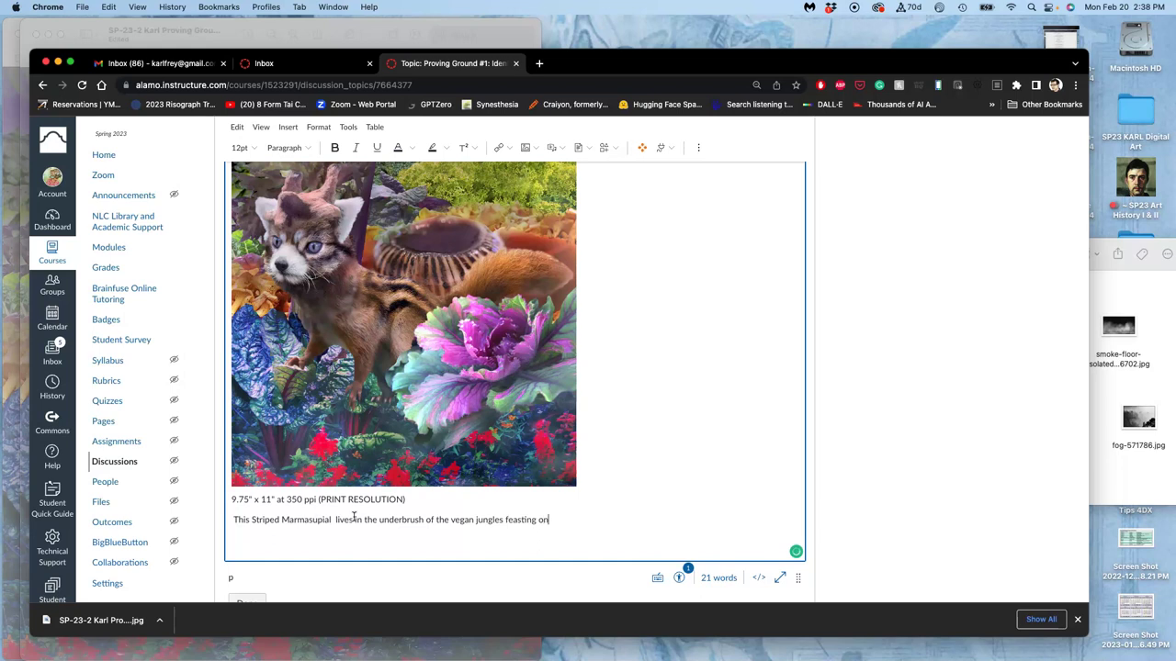
text(grubs and )
text(aphids th)
text(atr)
text( would)
text( otherwis)
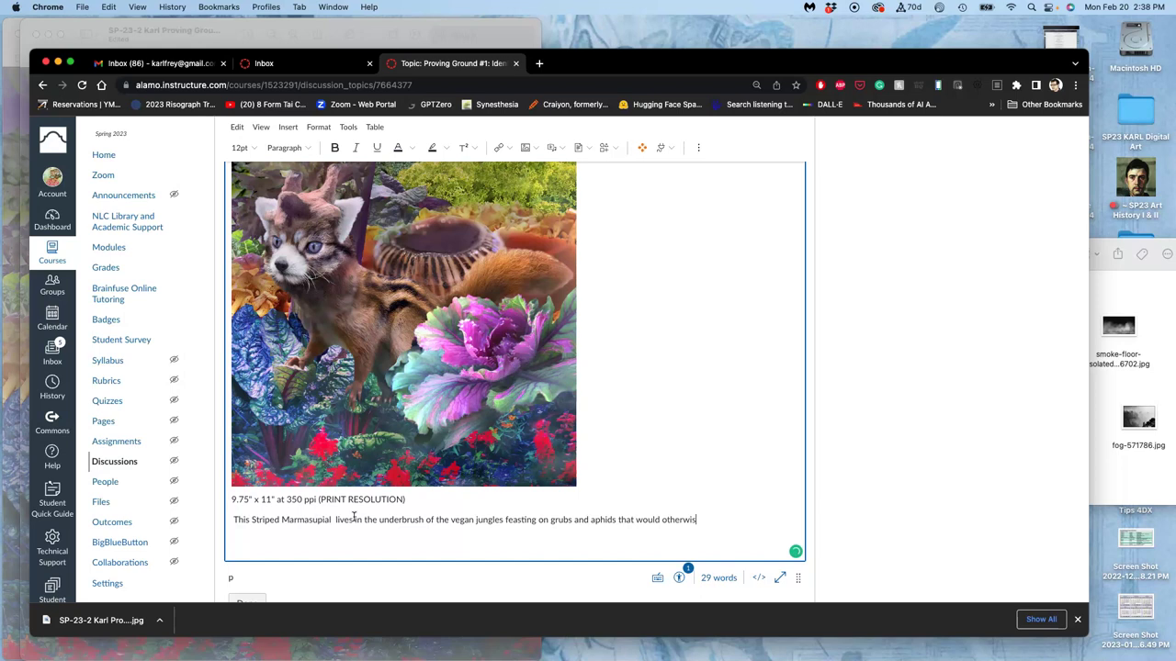
text(e decimate the forests.)
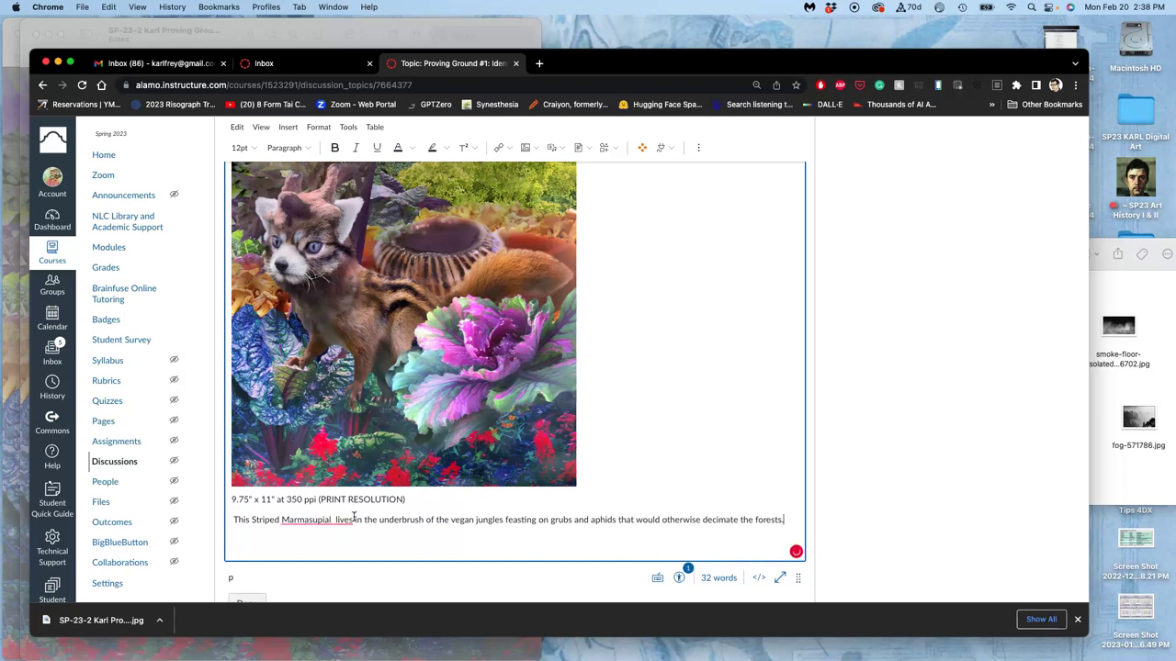
Add 'It is incredibly active and must stay awake for 80% of the solar cycle', accepting spacing and 'incredibly' fixes.
text(It is incredible active and must stay awake)
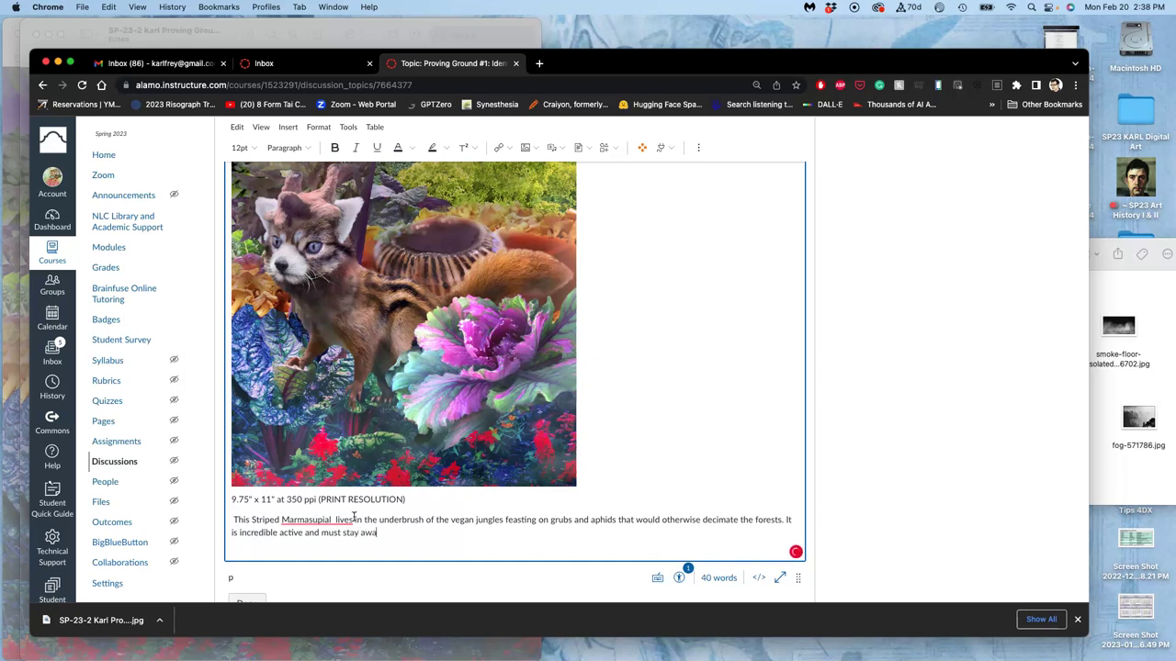
text( for 80)
text(% of the)
text( solar c)
text(c)
text(ycle)
click(312, 522)
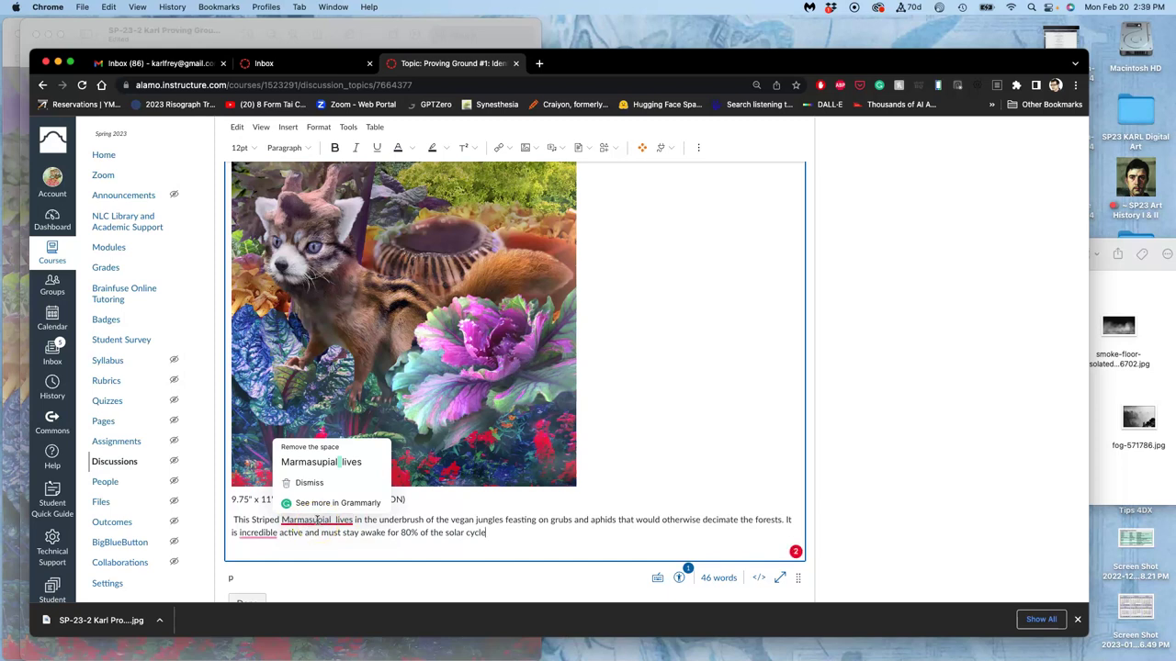
click(322, 479)
click(322, 465)
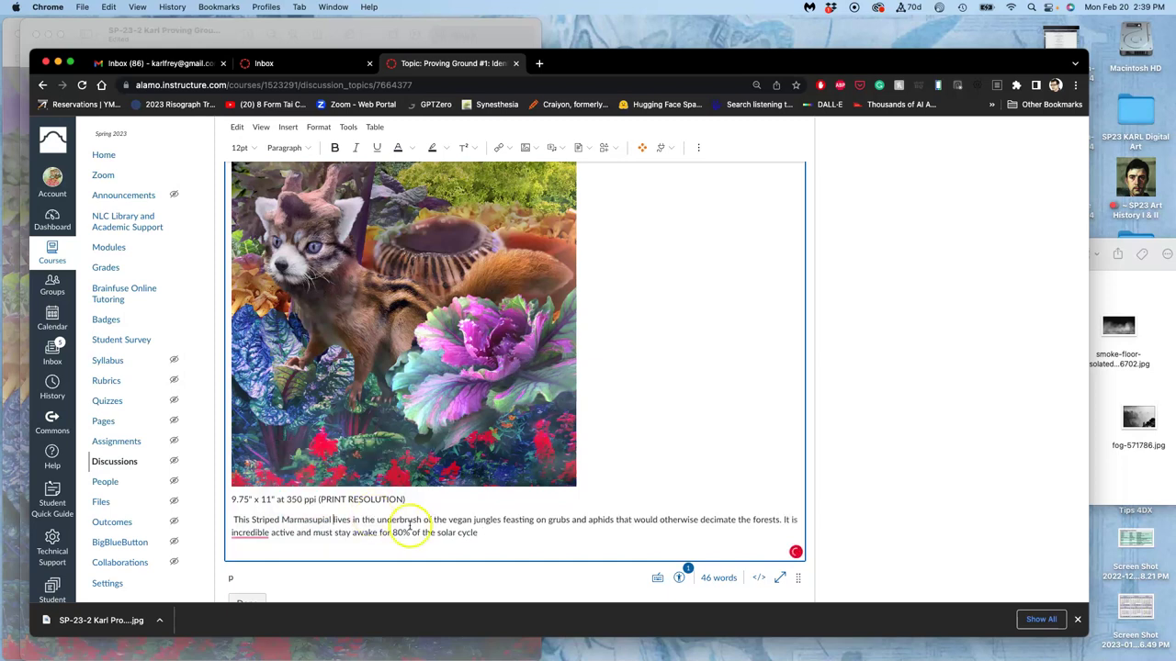
click(261, 535)
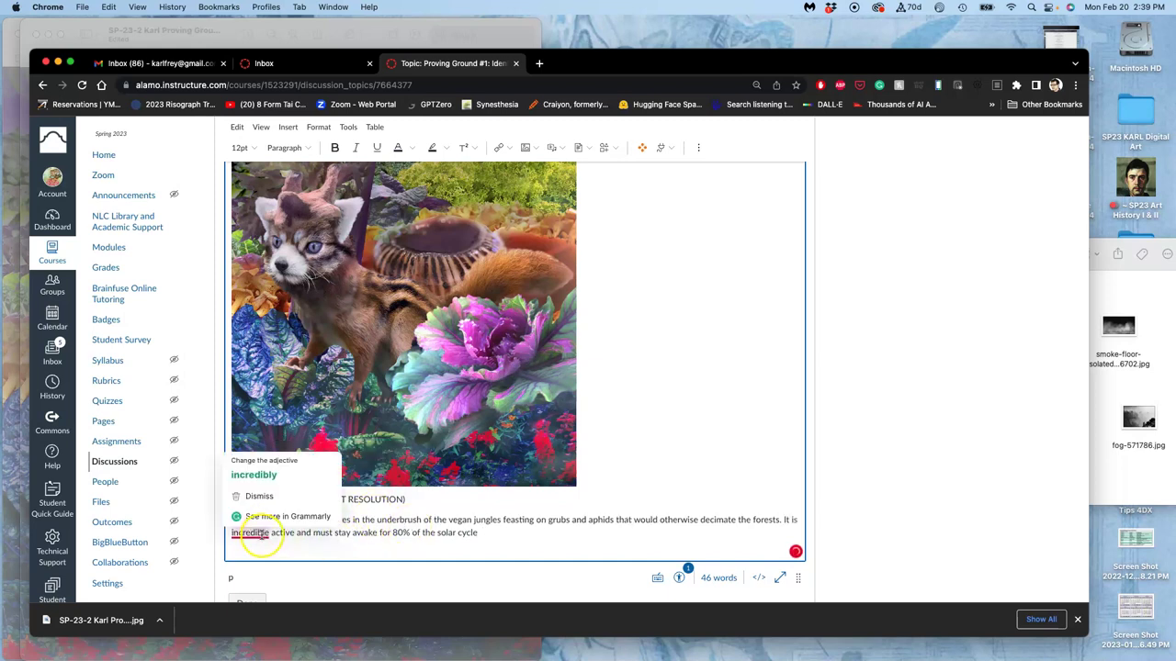
click(261, 475)
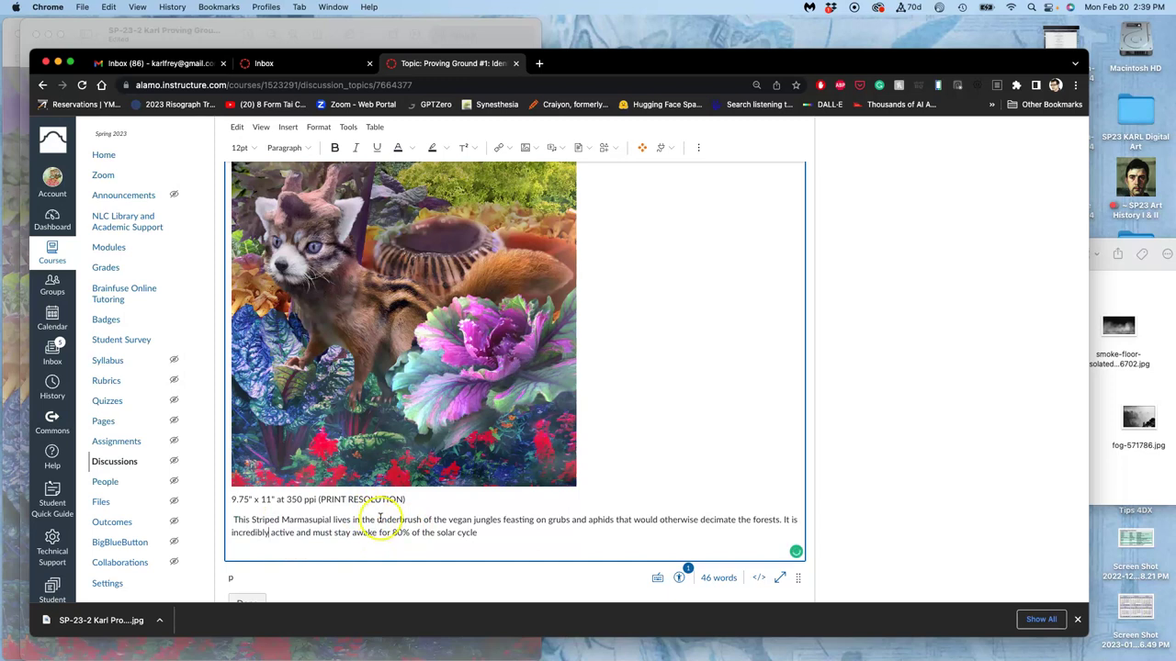
Add that it covers an extensive foraging range, its ears and horns absorbing the atmosphere's rich oxygen.
click(488, 531)
text(t)
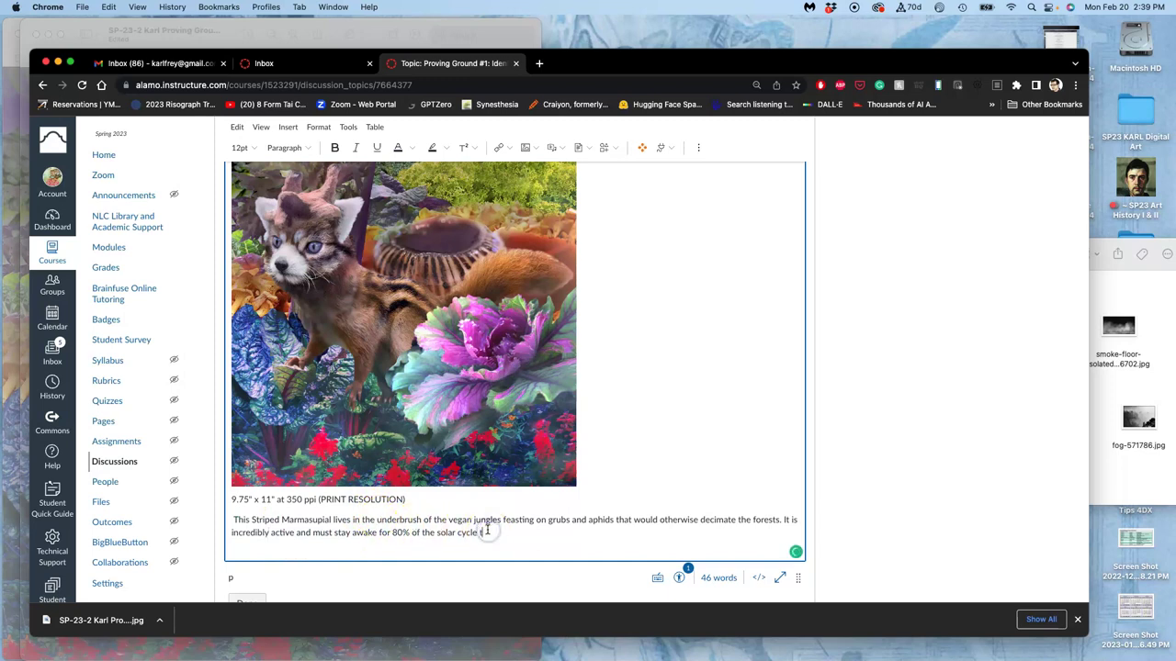
text(o cover such an extensi)
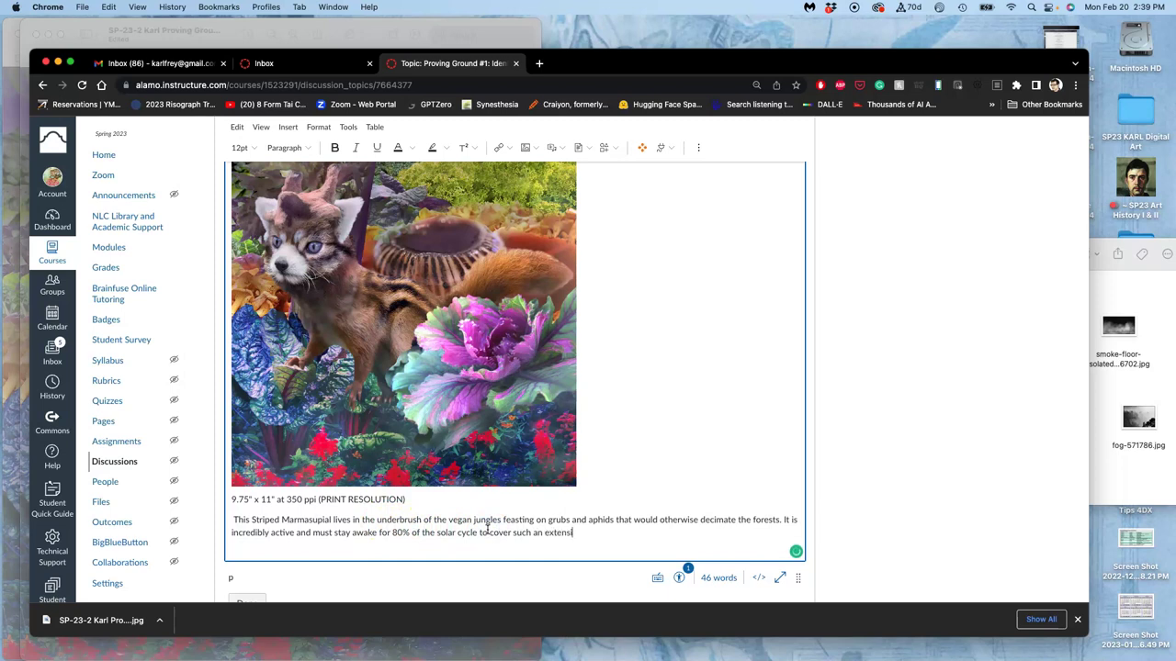
text(ve)
text( foraging rang)
text(e)
text(.)
text( T)
text(o do this it)
text(it's ears )
text(a)
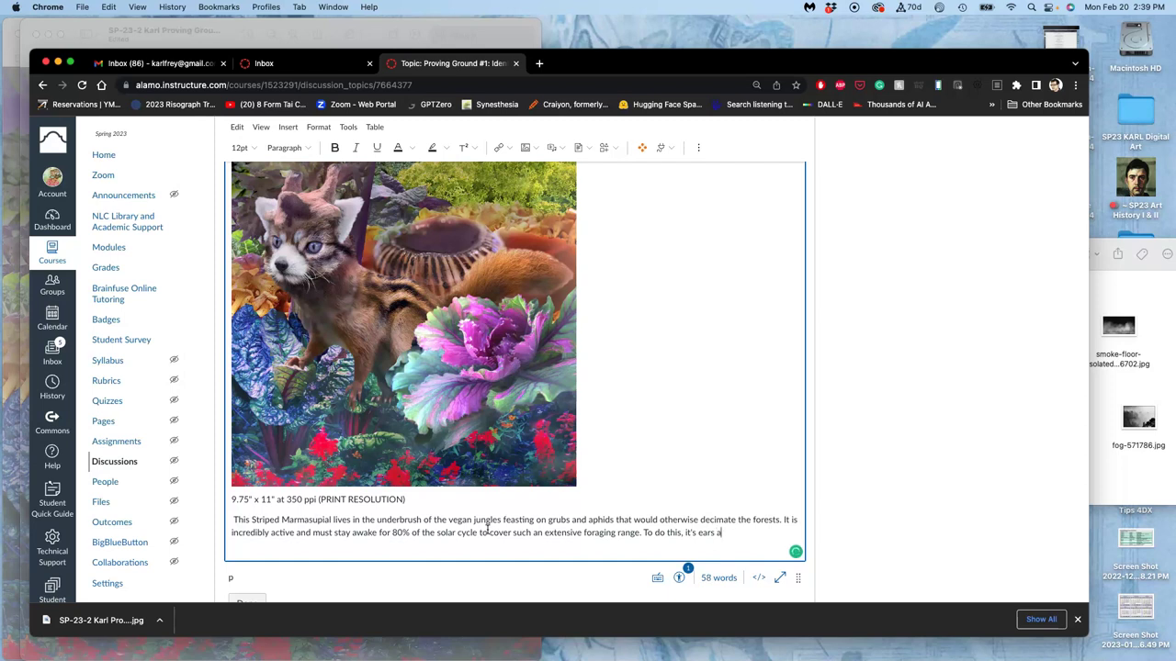
text(nd horns can absorb and hold)
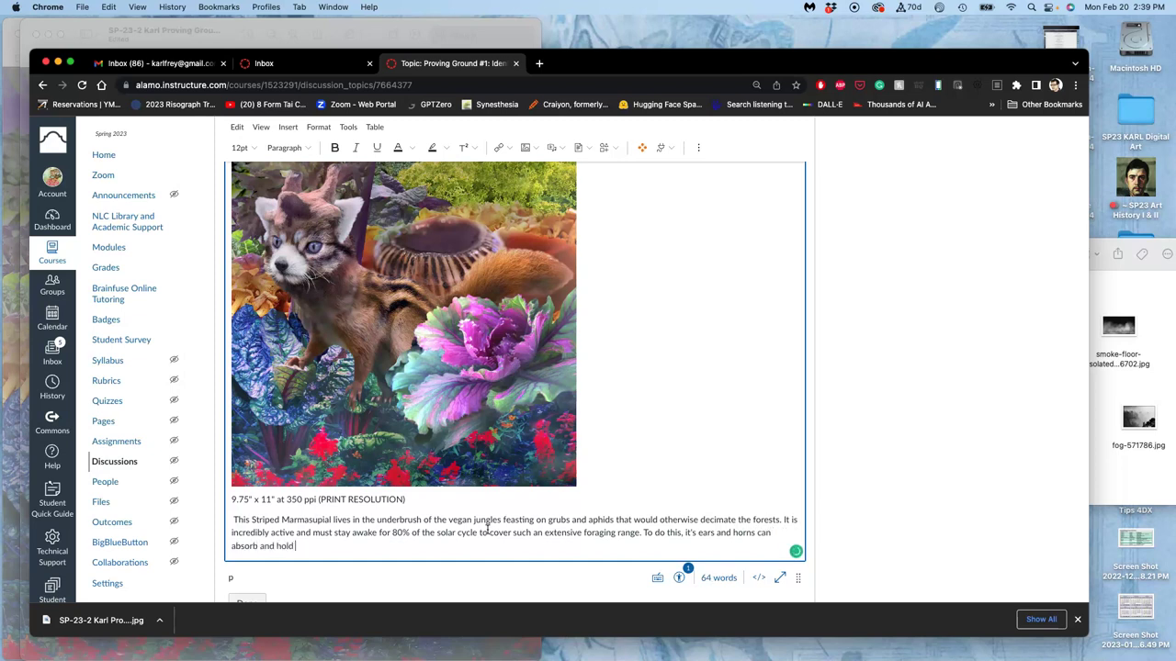
text( the oxe)
text(g)
text(ygen s)
text(o rich in the at)
text(mosphere.)
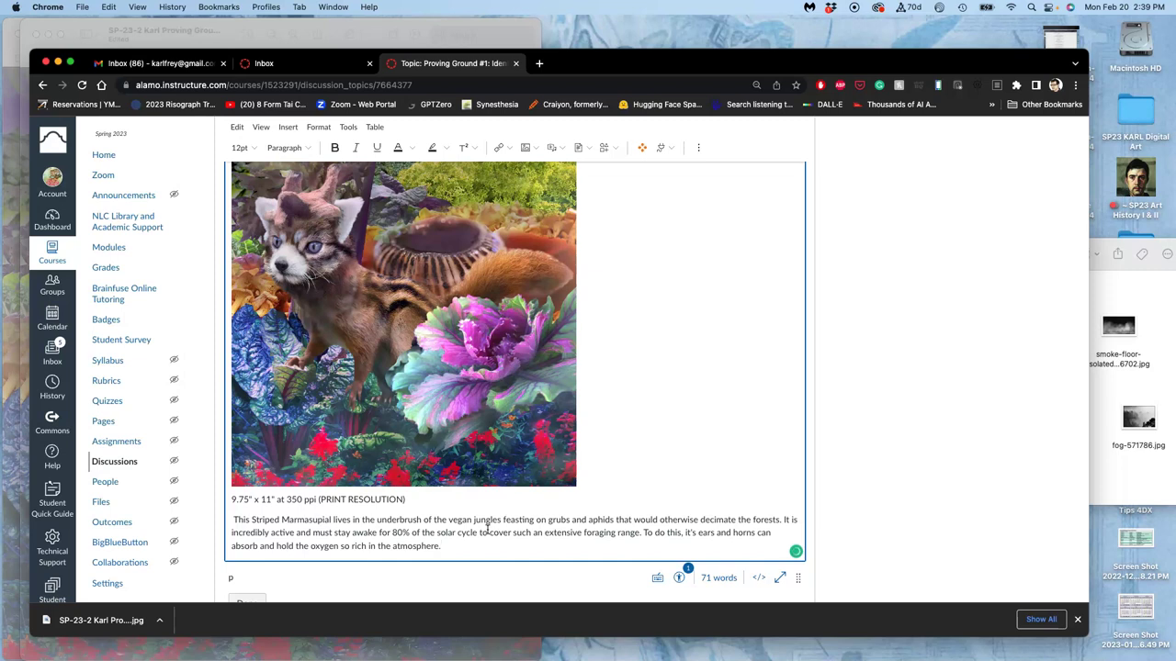
scroll(487, 528, down, 1)
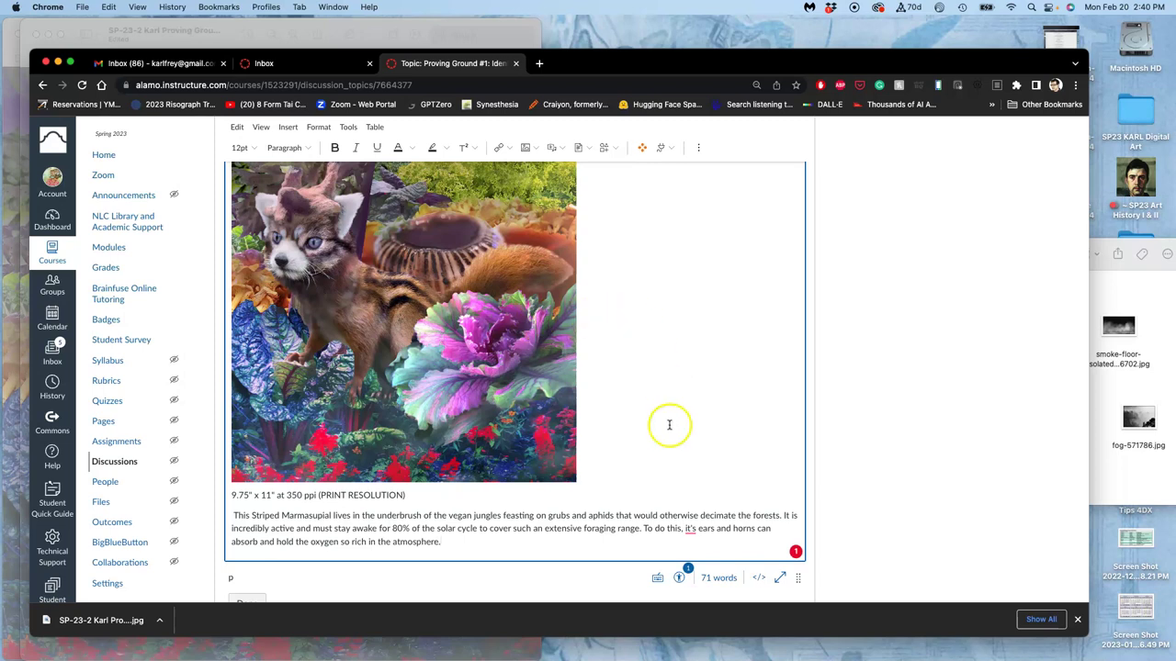
Correct 'it's' to 'its' and begin the next sentence 'Its favorite delacacy is'.
click(690, 530)
click(690, 470)
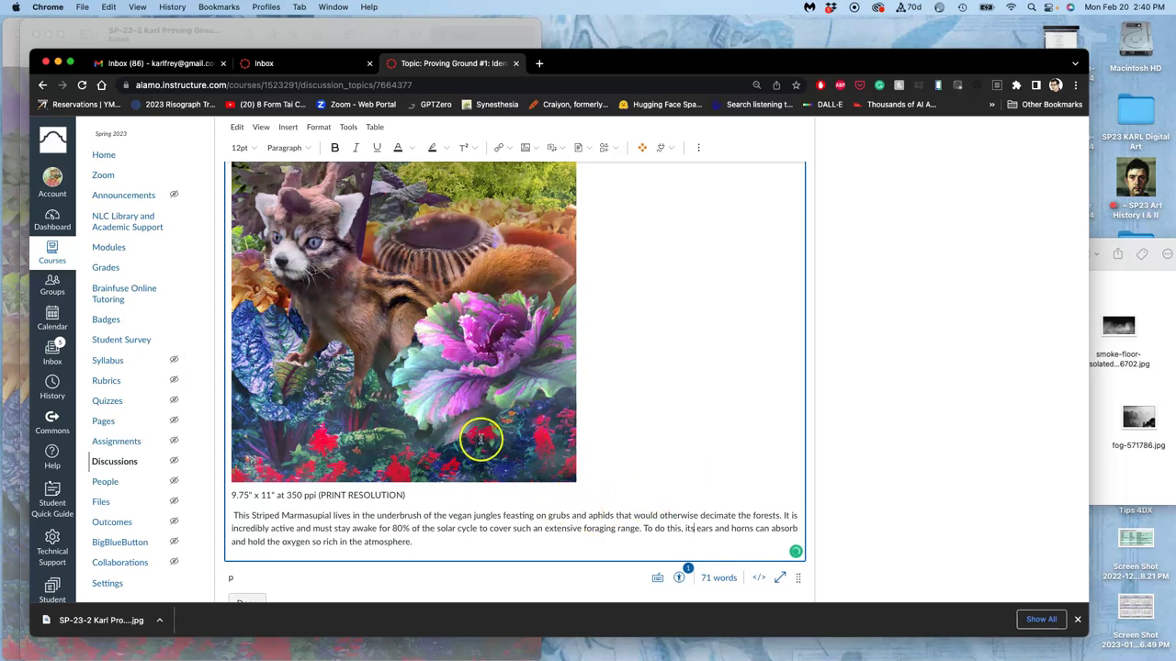
click(434, 543)
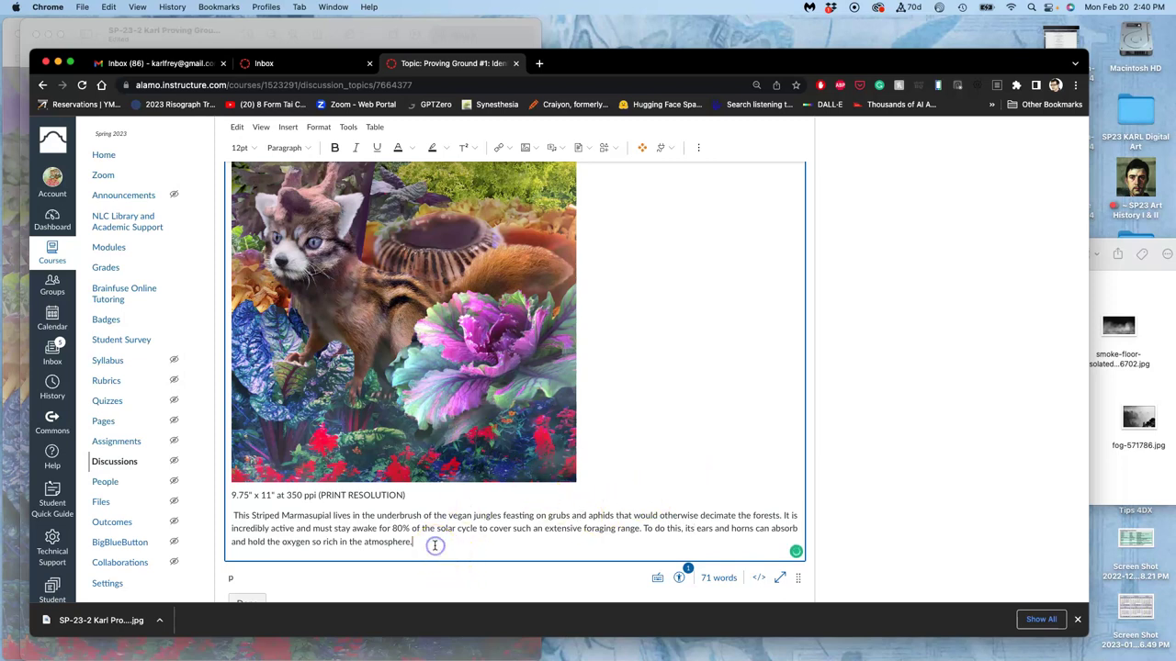
text(Its favorite)
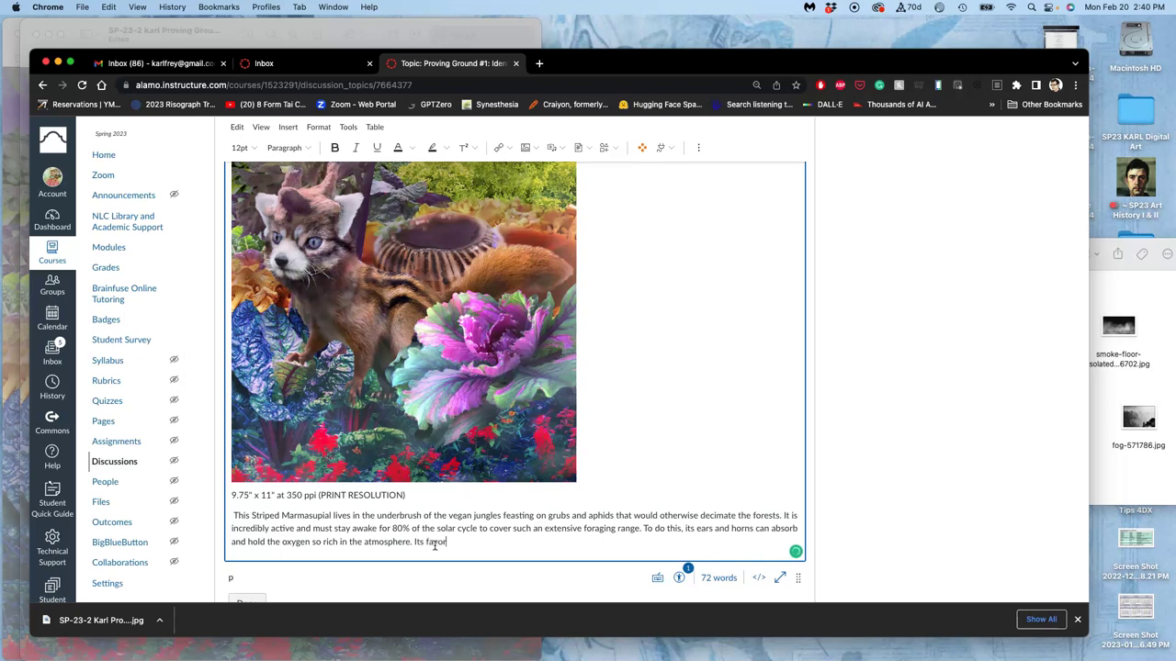